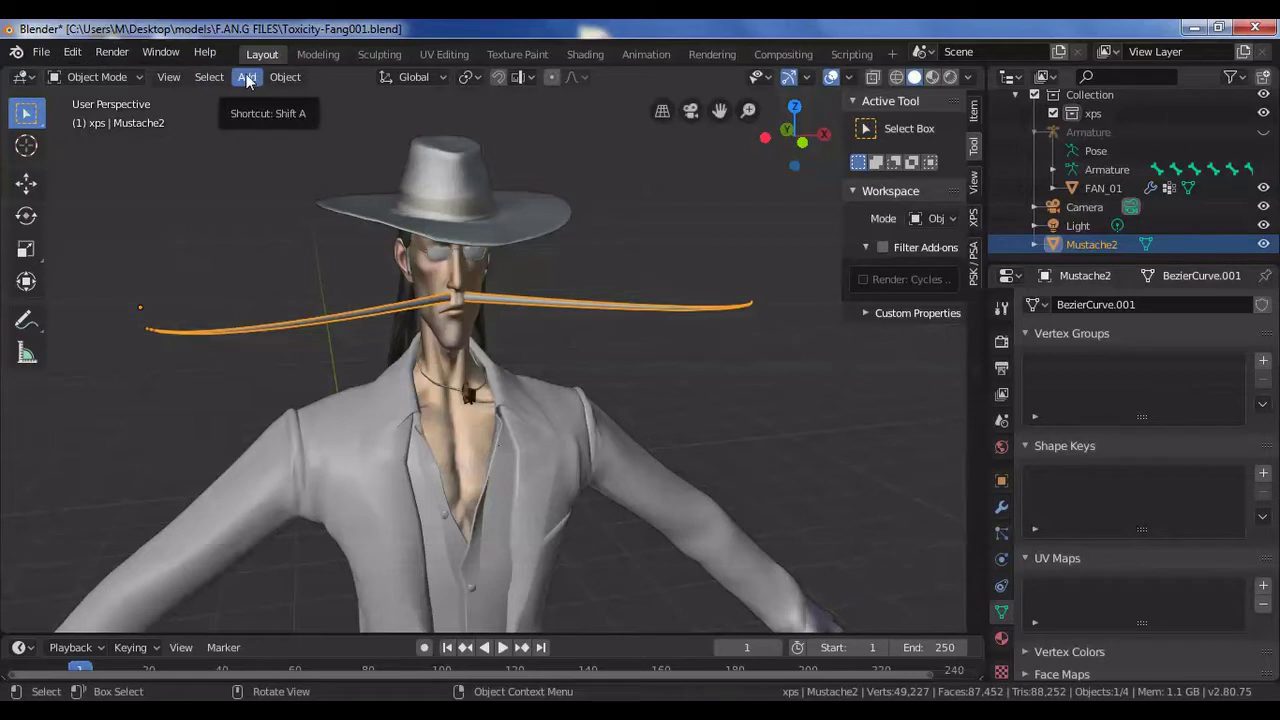
Add a single-bone armature and raise it about 2.23 m along Z to the character's head
click(247, 79)
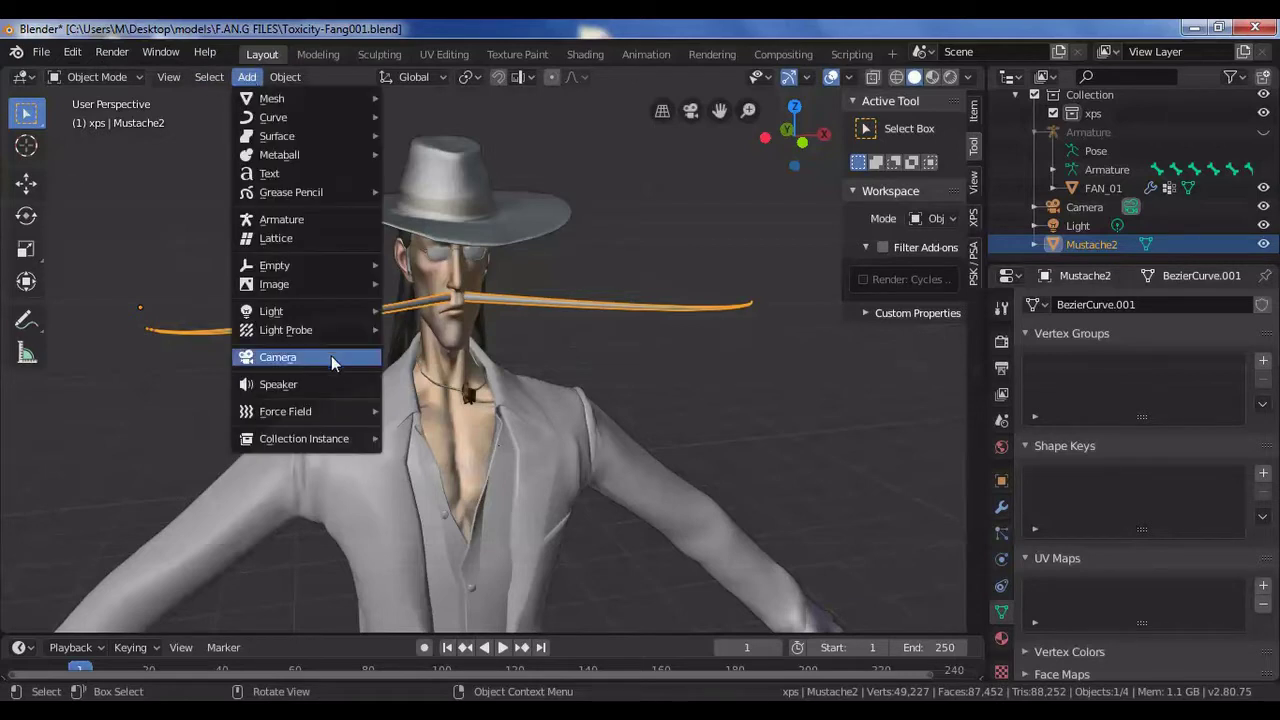
mouse_move(349, 284)
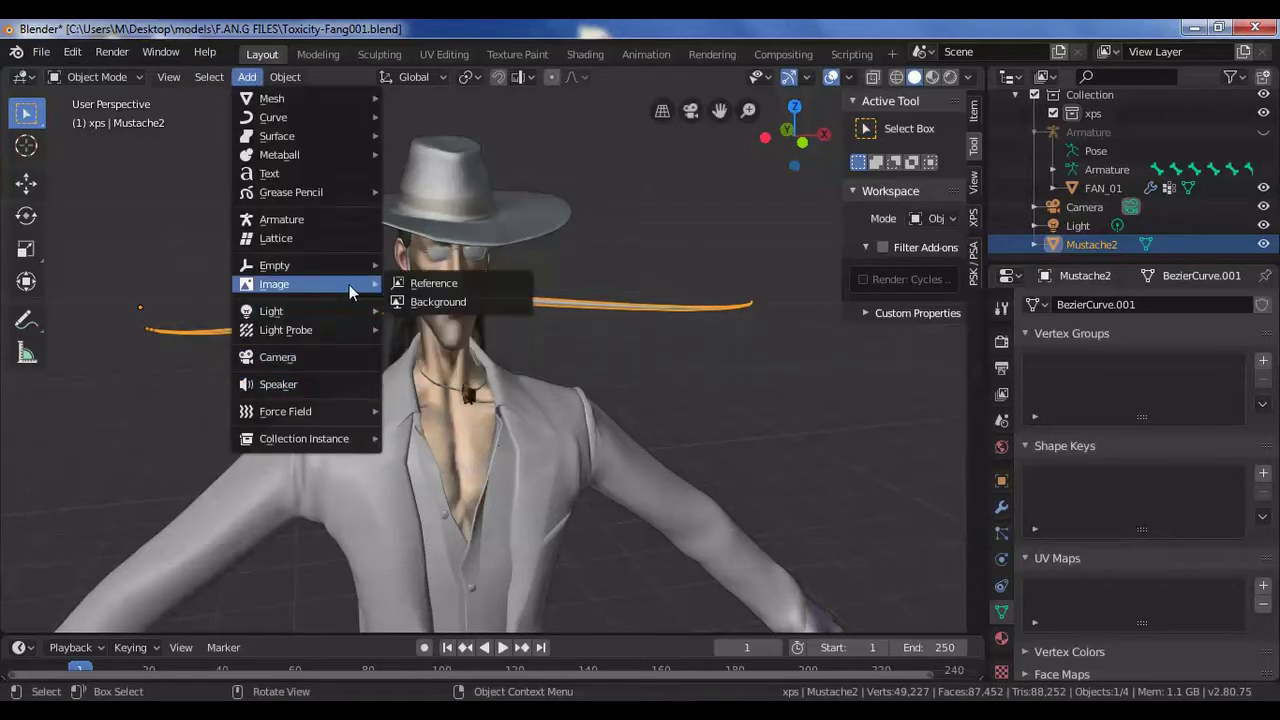
click(323, 218)
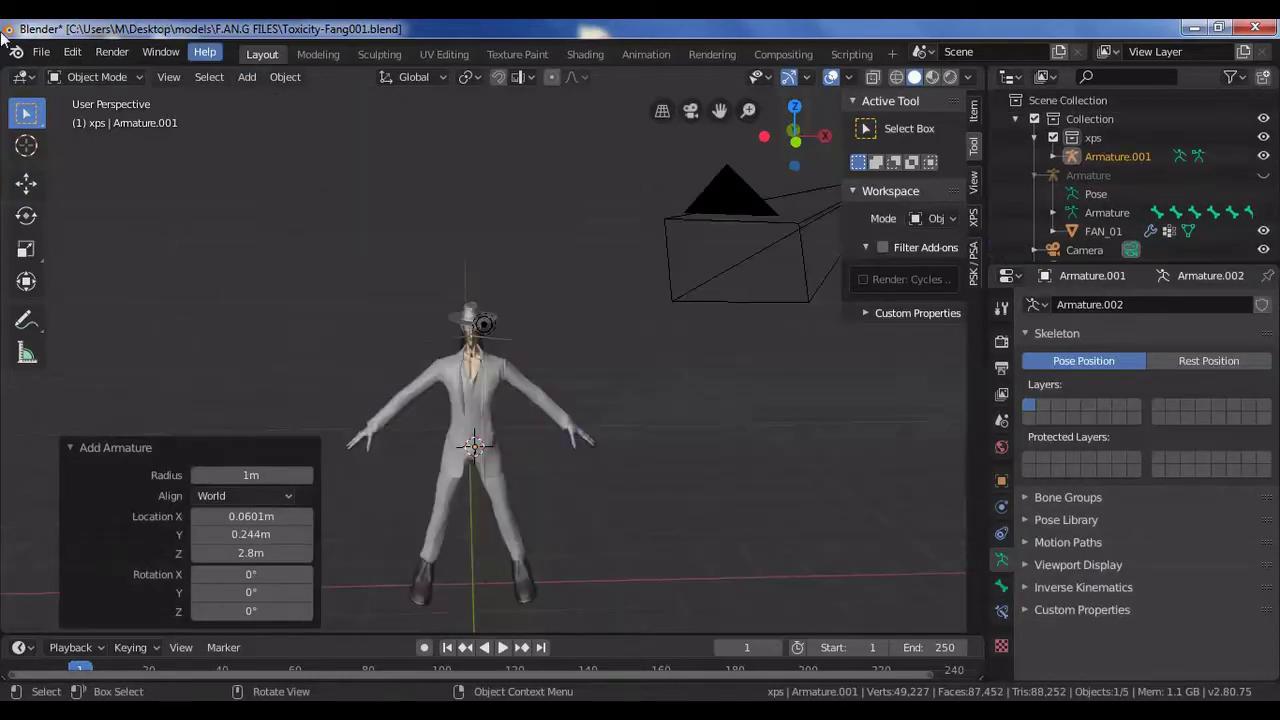
click(26, 182)
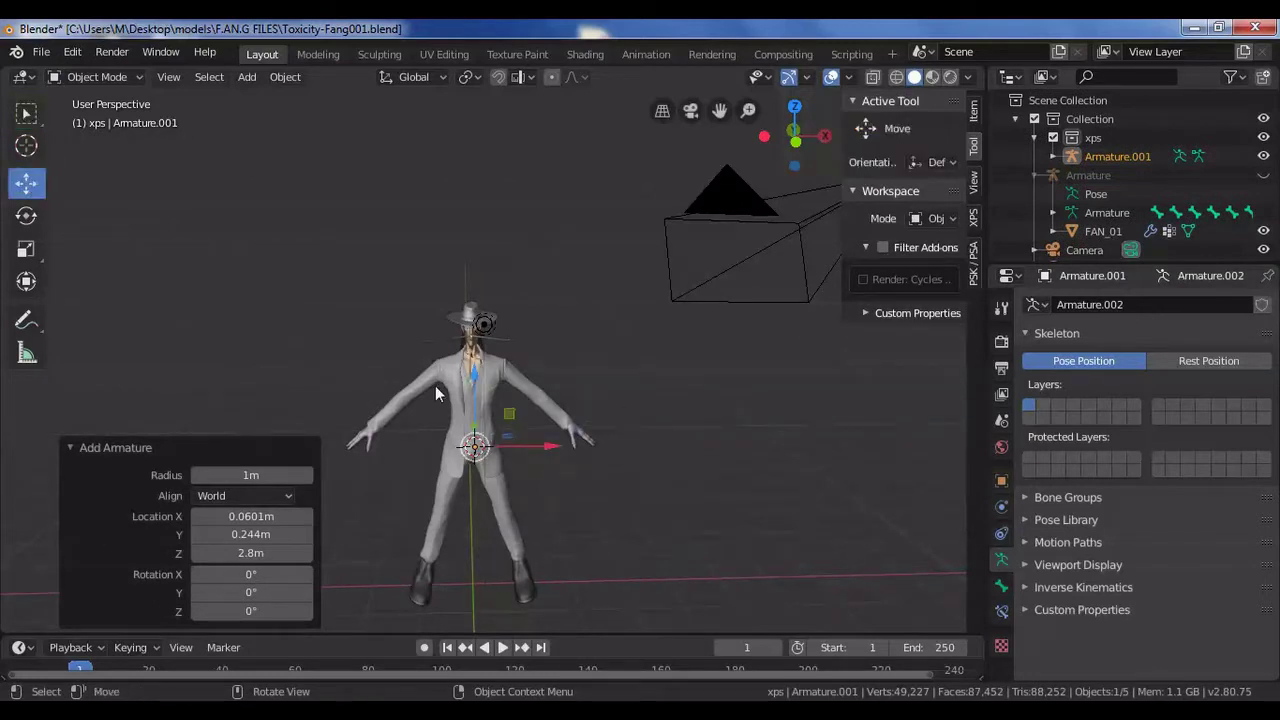
drag(470, 385, 466, 266)
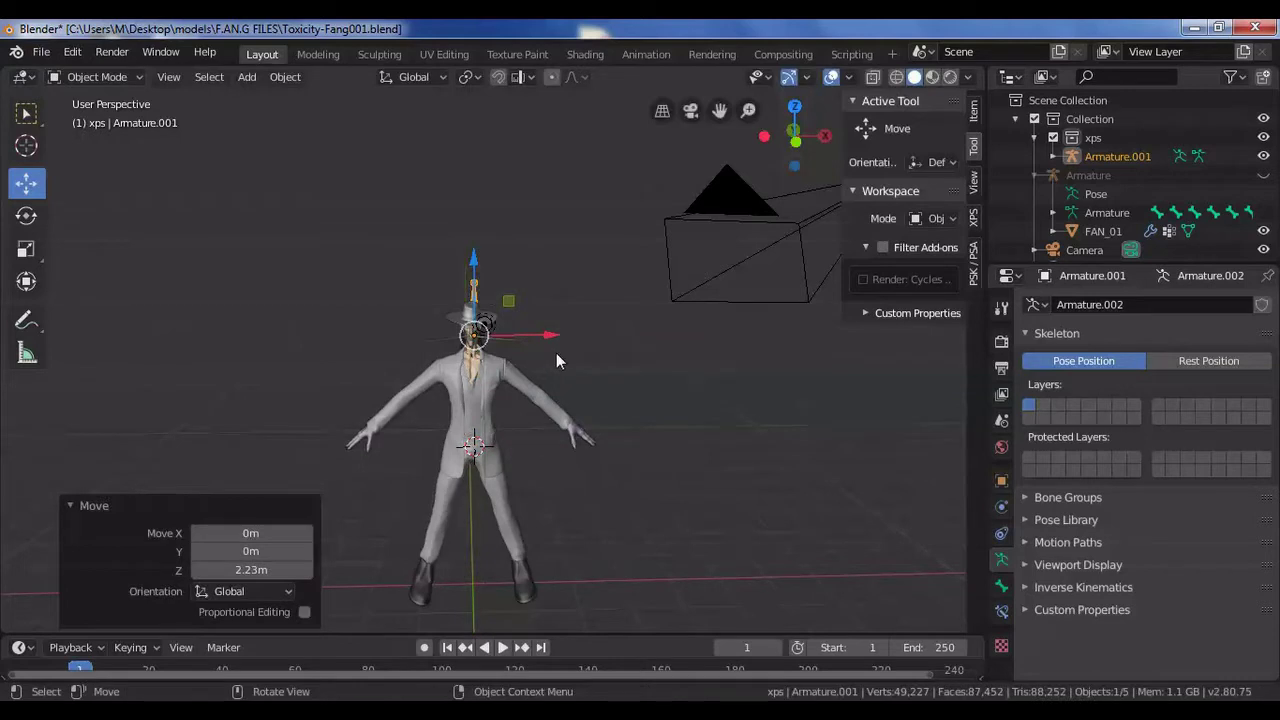
Move the armature about -0.57 m along Y towards the face, and shift it sideways towards the character's right
middle_drag(556, 353, 358, 400)
scroll(484, 374, up, 5)
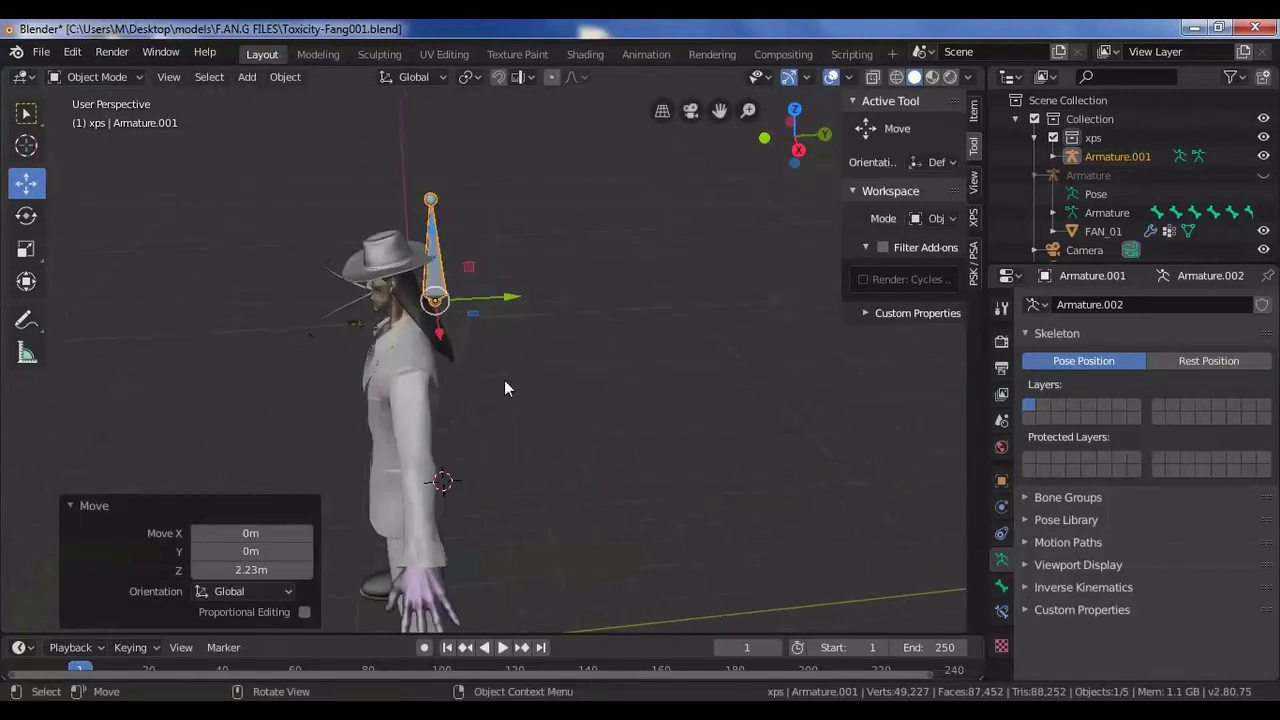
drag(470, 268, 342, 258)
middle_drag(342, 258, 702, 285)
scroll(443, 480, down, 6)
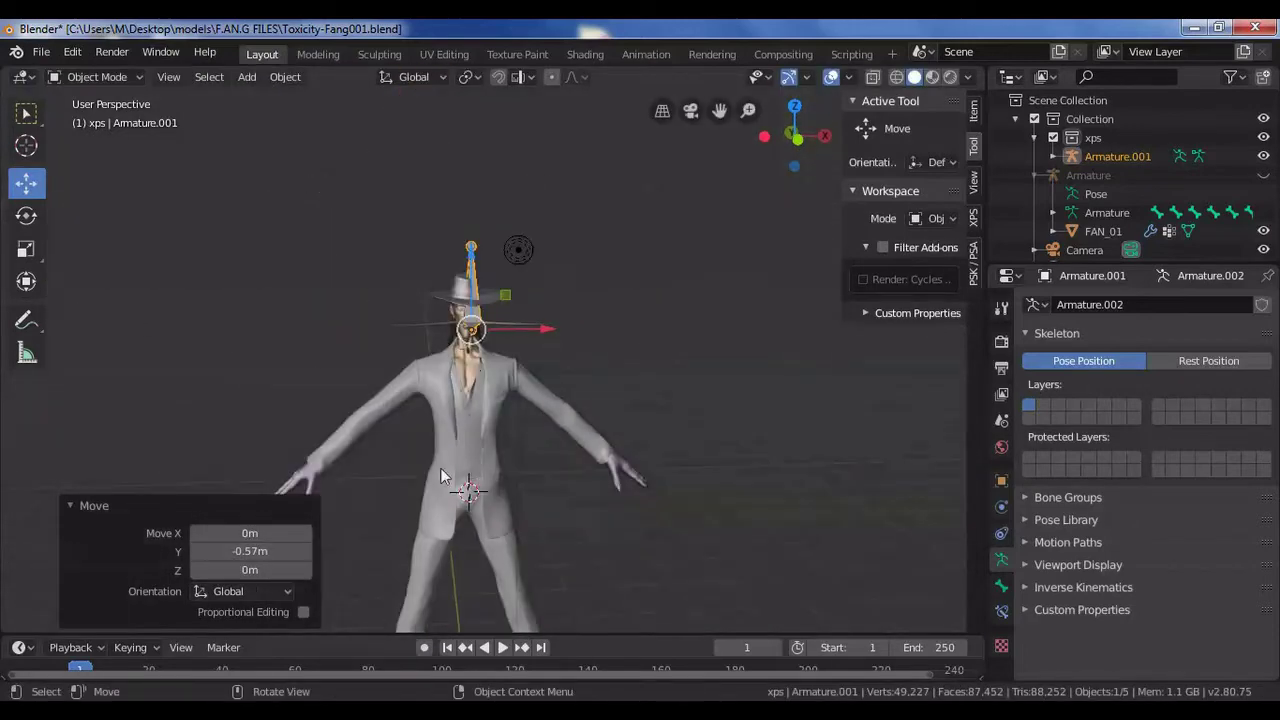
scroll(443, 480, up, 6)
drag(500, 289, 458, 287)
Rotate the bone so it points outward along the mustache and scale it down to suit the strand
click(26, 216)
click(26, 249)
drag(438, 238, 397, 266)
mouse_move(402, 280)
middle_down()
mouse_move(486, 326)
mouse_move(415, 285)
middle_up()
drag(487, 234, 474, 247)
Move the bone onto the root of the mustache strand on the character's right side, beside the nose
click(26, 183)
middle_drag(600, 340, 657, 445)
drag(452, 386, 463, 387)
scroll(468, 417, up, 5)
middle_drag(468, 417, 462, 345)
drag(350, 380, 264, 376)
middle_drag(570, 400, 530, 382)
drag(293, 328, 294, 289)
middle_drag(400, 330, 640, 320)
drag(590, 313, 669, 335)
middle_drag(640, 335, 420, 335)
drag(254, 300, 254, 271)
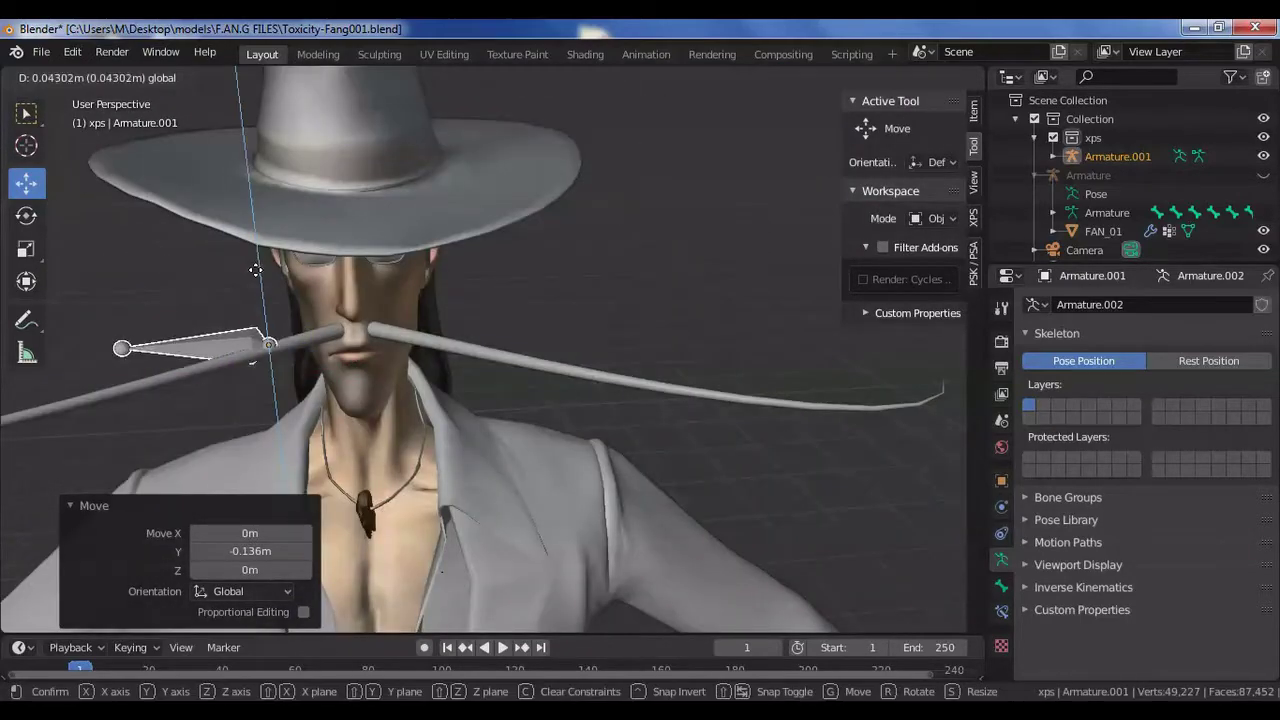
middle_drag(610, 370, 720, 475)
mouse_move(610, 440)
mouse_down()
mouse_move(636, 461)
mouse_move(608, 449)
mouse_up()
middle_drag(700, 530, 655, 408)
drag(319, 214, 319, 219)
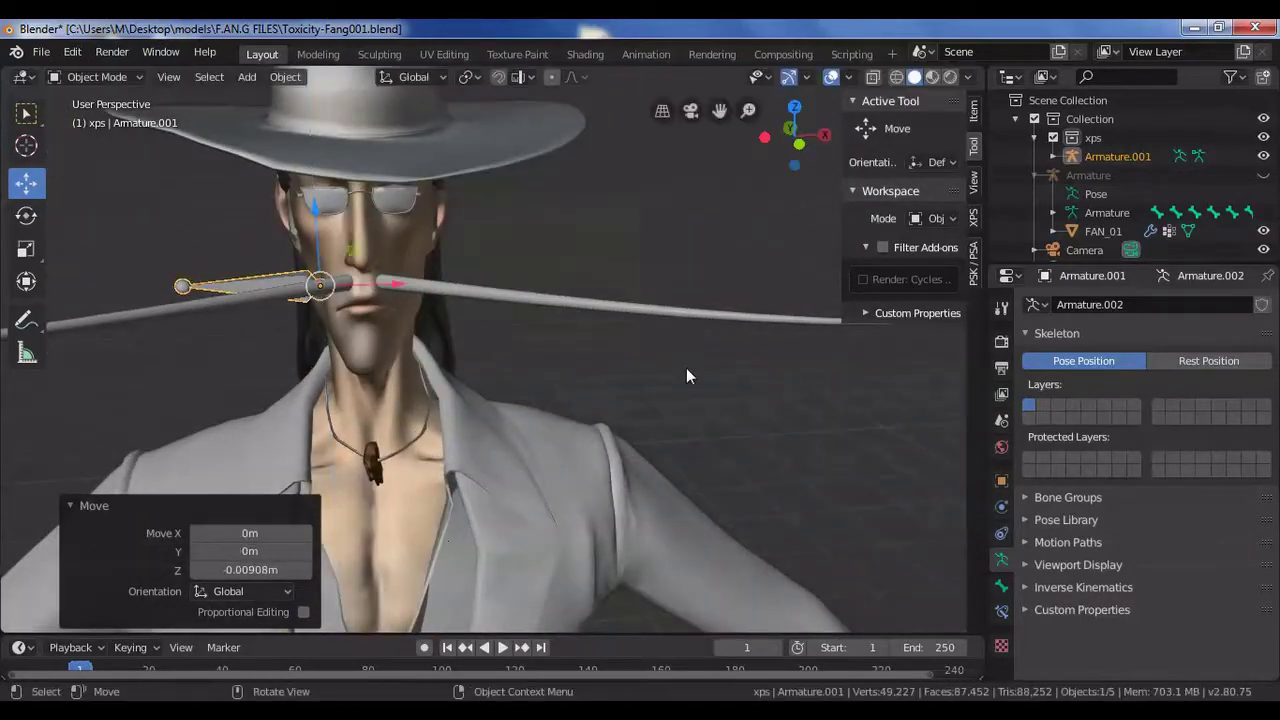
Rotate the bone to align with the direction of the mustache strand and deselect it
middle_drag(686, 368, 620, 435)
click(26, 215)
drag(375, 438, 400, 435)
click(605, 450)
middle_drag(585, 480, 700, 420)
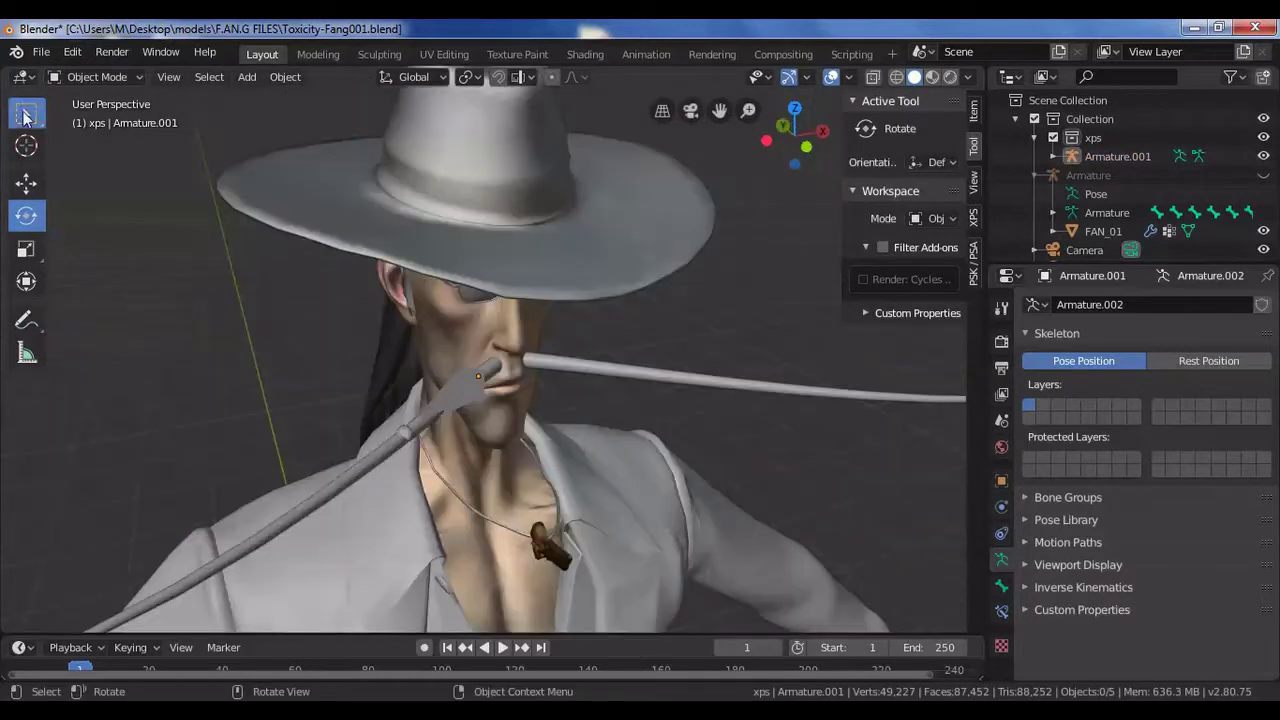
Copy the mustache bone armature and paste a duplicate of it
key(w)
click(461, 397)
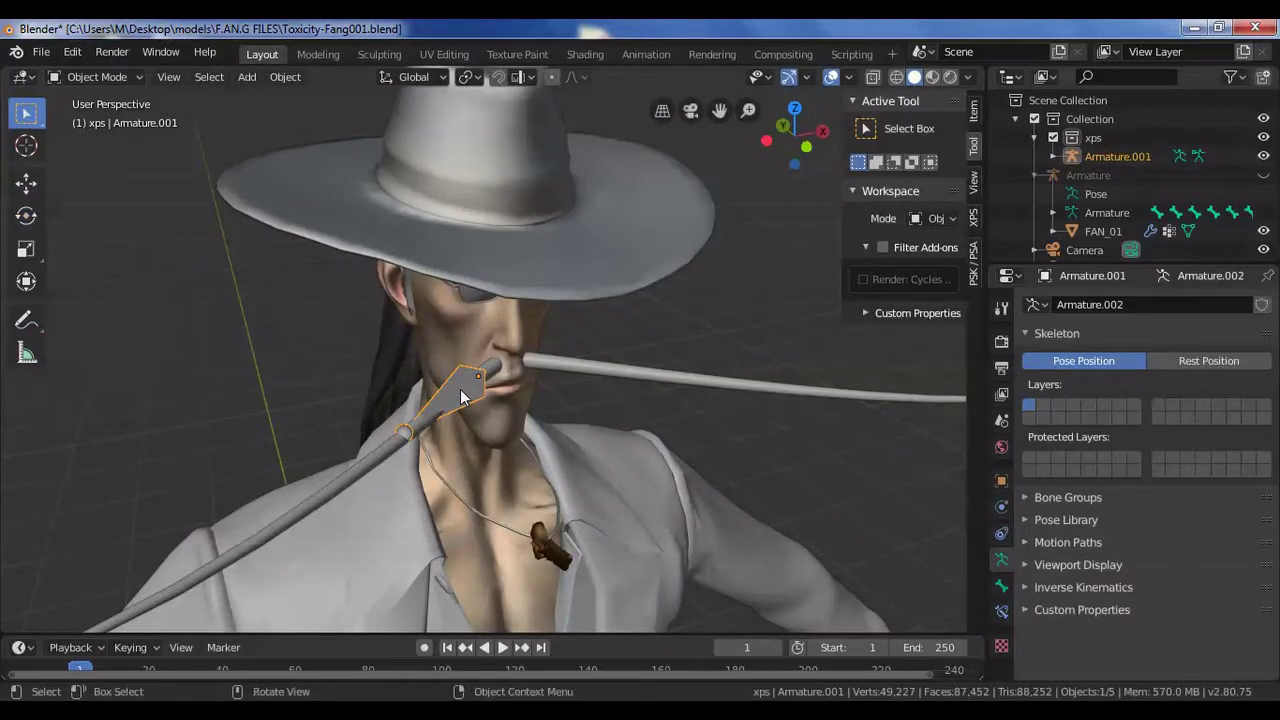
right_click(461, 397)
click(461, 395)
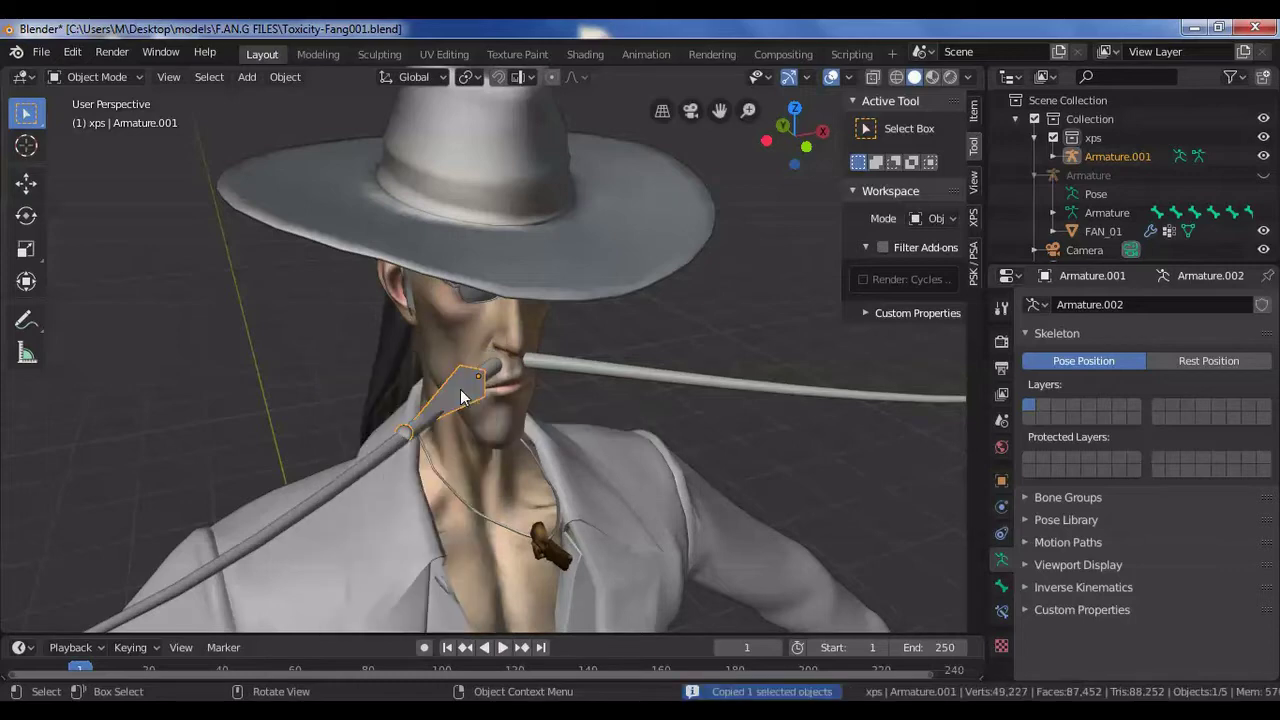
right_click(461, 397)
click(457, 409)
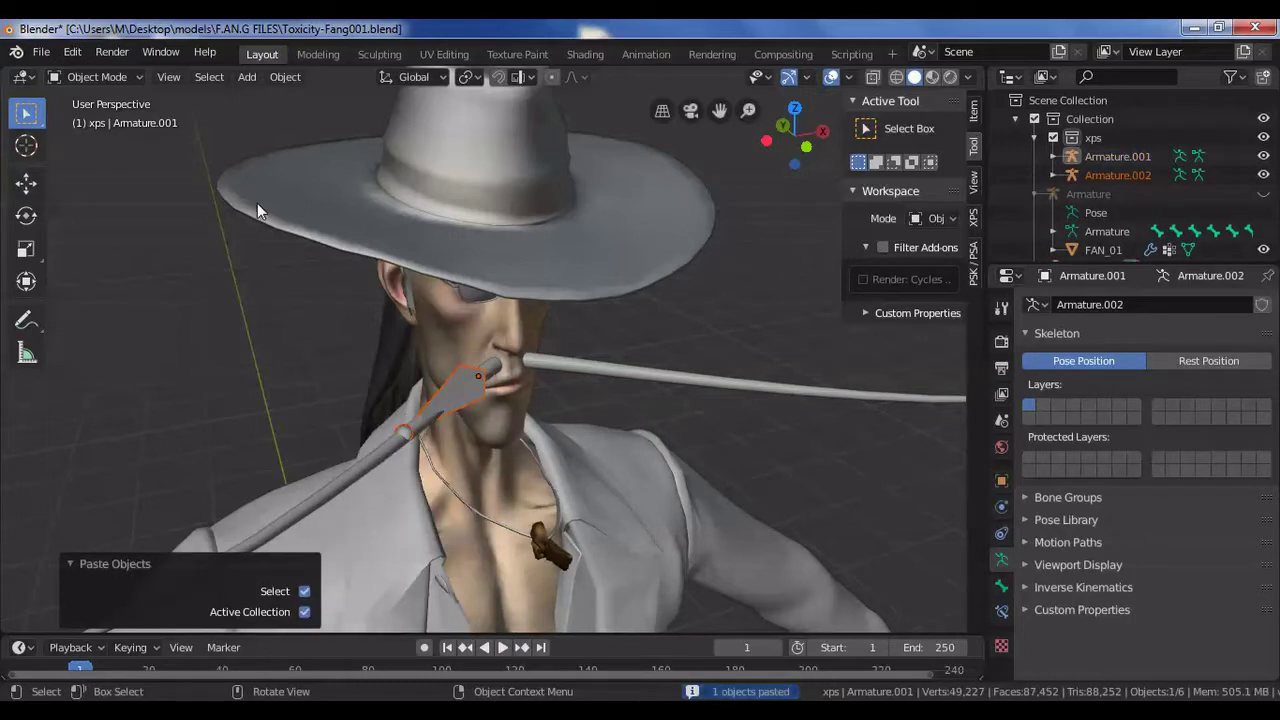
Move the pasted bone outward along the strand so it continues from the end of the first bone
click(26, 183)
drag(478, 372, 604, 452)
middle_drag(604, 452, 470, 400)
drag(278, 260, 278, 214)
middle_drag(547, 512, 700, 535)
drag(640, 535, 612, 520)
middle_drag(612, 520, 800, 545)
drag(576, 482, 566, 510)
mouse_move(800, 530)
middle_down()
mouse_move(677, 522)
mouse_move(810, 540)
middle_up()
click(26, 215)
middle_drag(330, 480, 189, 475)
Paste a third bone armature and move it outward along the strand past the second bone
click(26, 183)
right_click(228, 318)
click(226, 320)
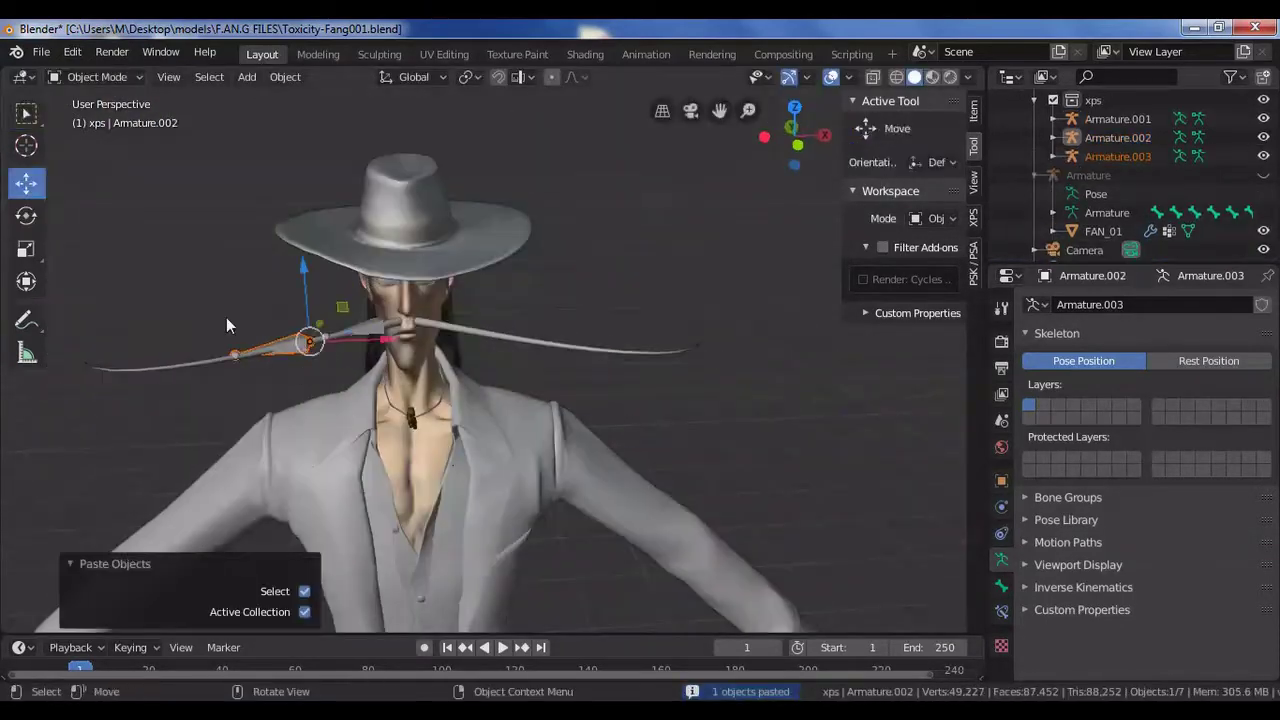
drag(386, 340, 320, 369)
middle_drag(290, 395, 480, 540)
scroll(440, 415, up, 3)
Rotate and reposition the third bone so it follows the outer curve of the strand
click(26, 217)
drag(684, 306, 631, 314)
click(26, 184)
drag(618, 215, 600, 190)
middle_drag(620, 380, 800, 360)
click(26, 215)
drag(786, 292, 722, 236)
middle_drag(640, 370, 470, 290)
drag(253, 225, 290, 220)
click(460, 325)
middle_drag(460, 325, 511, 334)
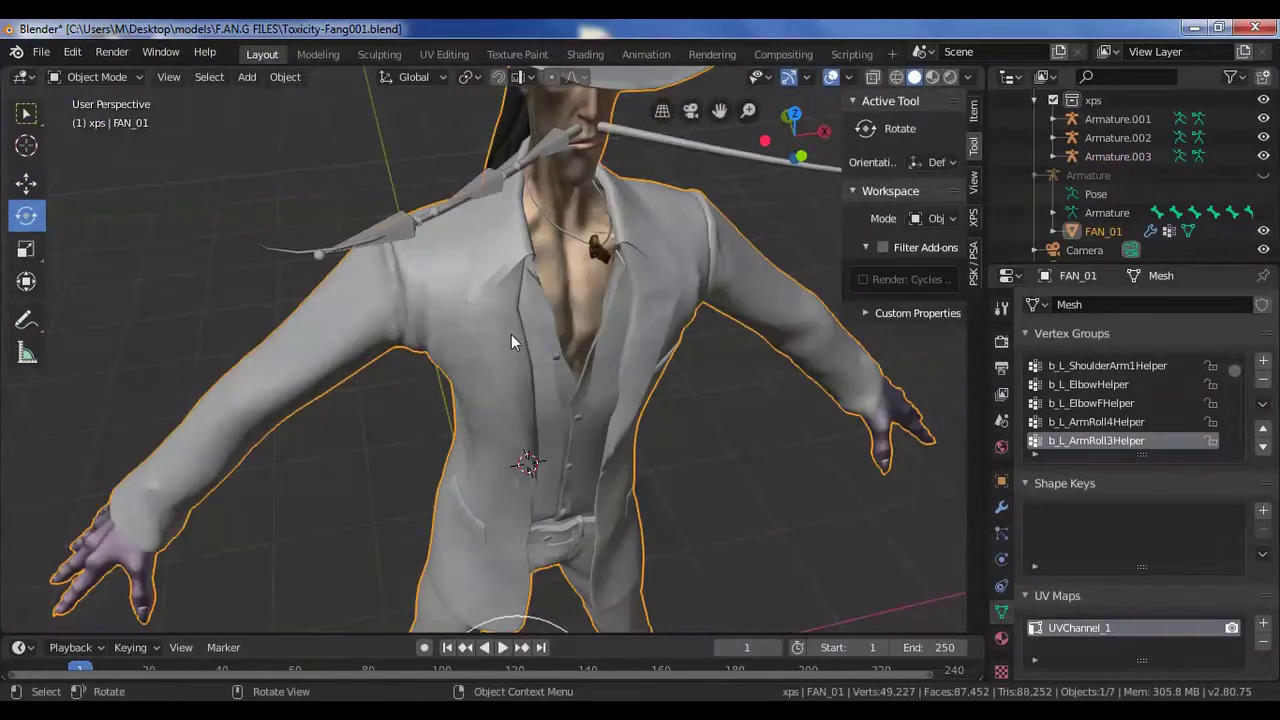
Paste a fourth bone armature and move it to the outer tip of the strand, including about -0.0895 m along Y
click(26, 114)
click(457, 217)
key(ctrl+v)
click(26, 184)
drag(540, 204, 428, 230)
middle_drag(458, 281, 600, 335)
drag(645, 245, 675, 265)
Rotate the fourth bone so it follows the upward curl at the mustache tip
click(26, 215)
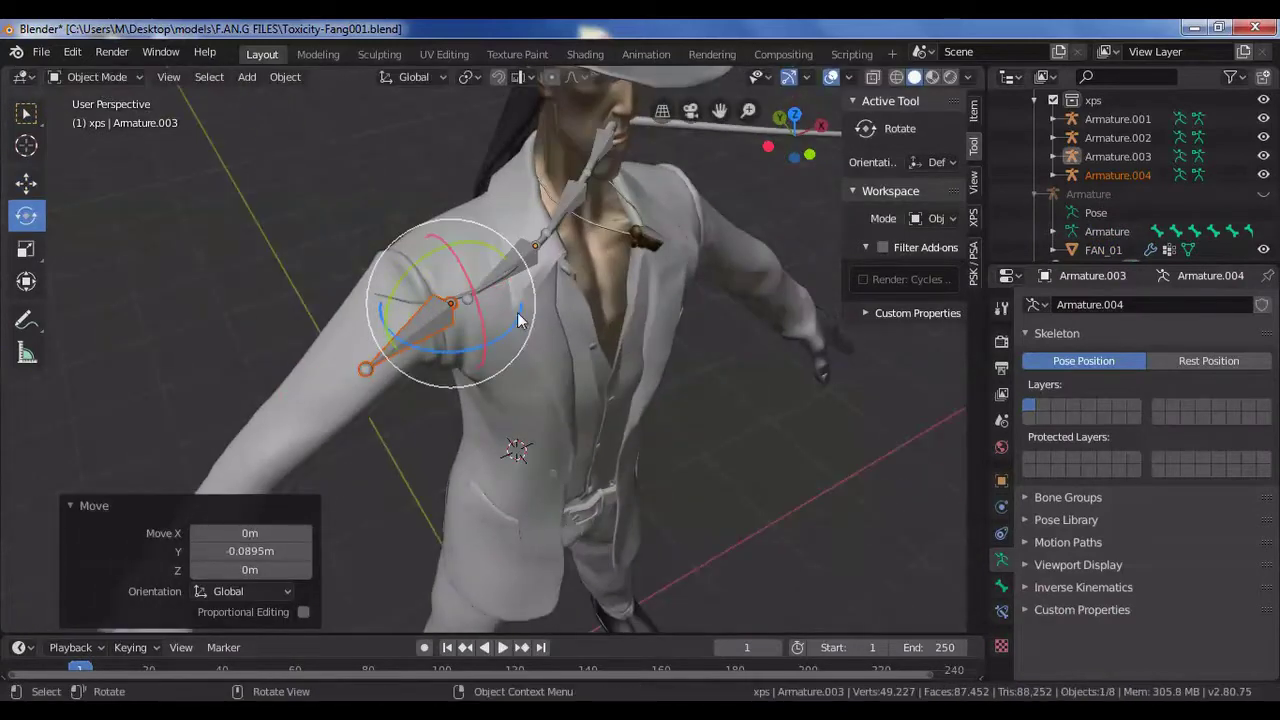
drag(518, 318, 492, 250)
middle_drag(545, 375, 520, 325)
scroll(647, 181, down, 1)
click(300, 140)
Select the four mustache bone armatures, with the tip one active, and join them into a single armature
click(26, 114)
click(468, 250)
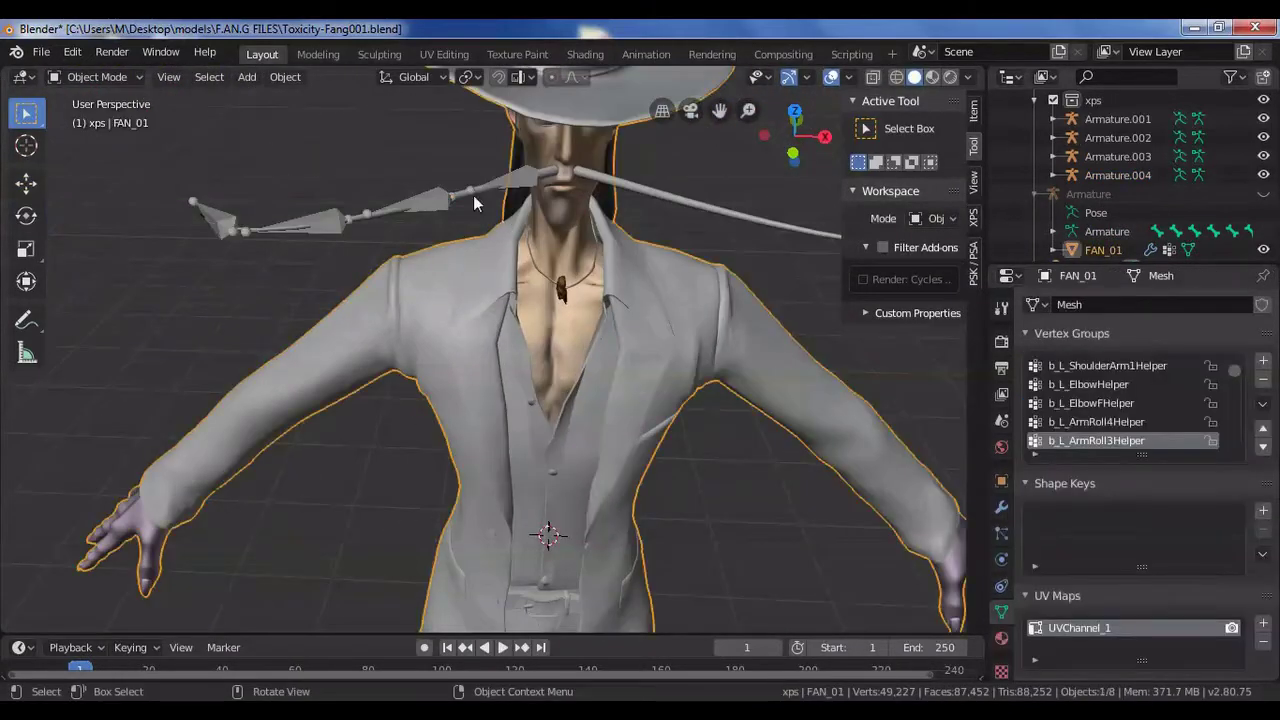
click(474, 199)
click(518, 179)
shift+click(432, 197)
shift+click(315, 220)
shift+click(222, 215)
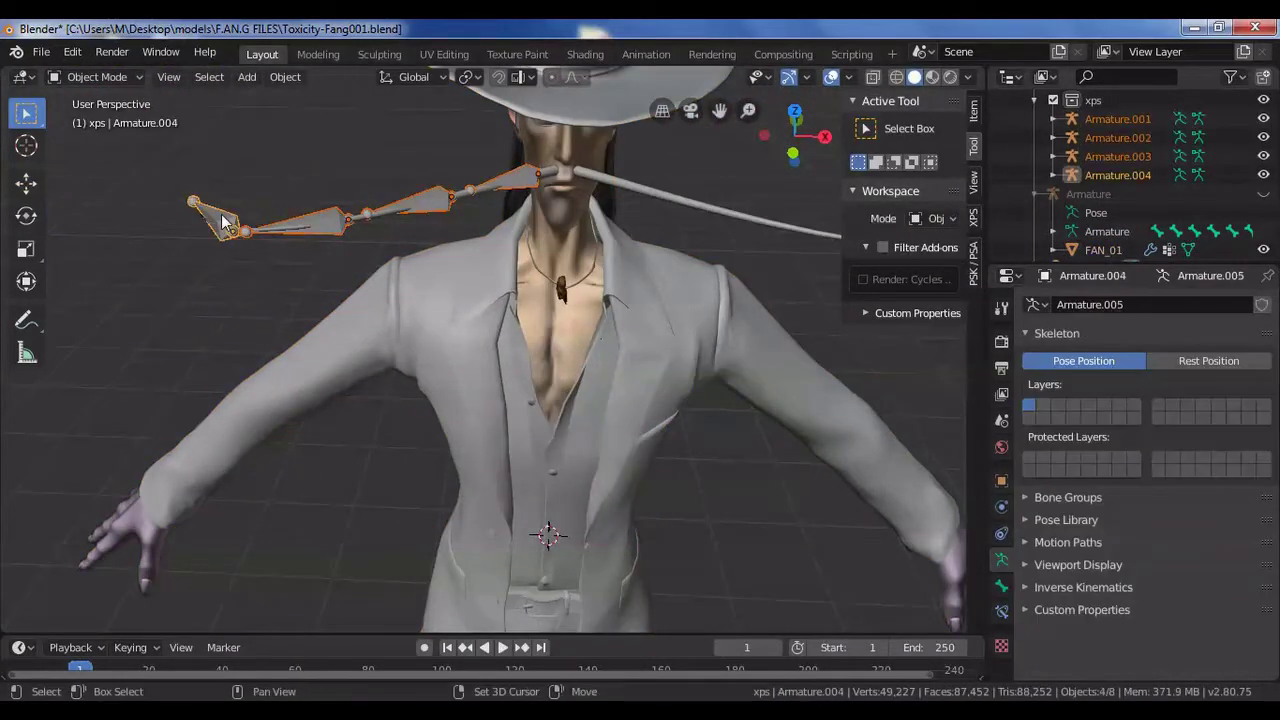
key(ctrl+j)
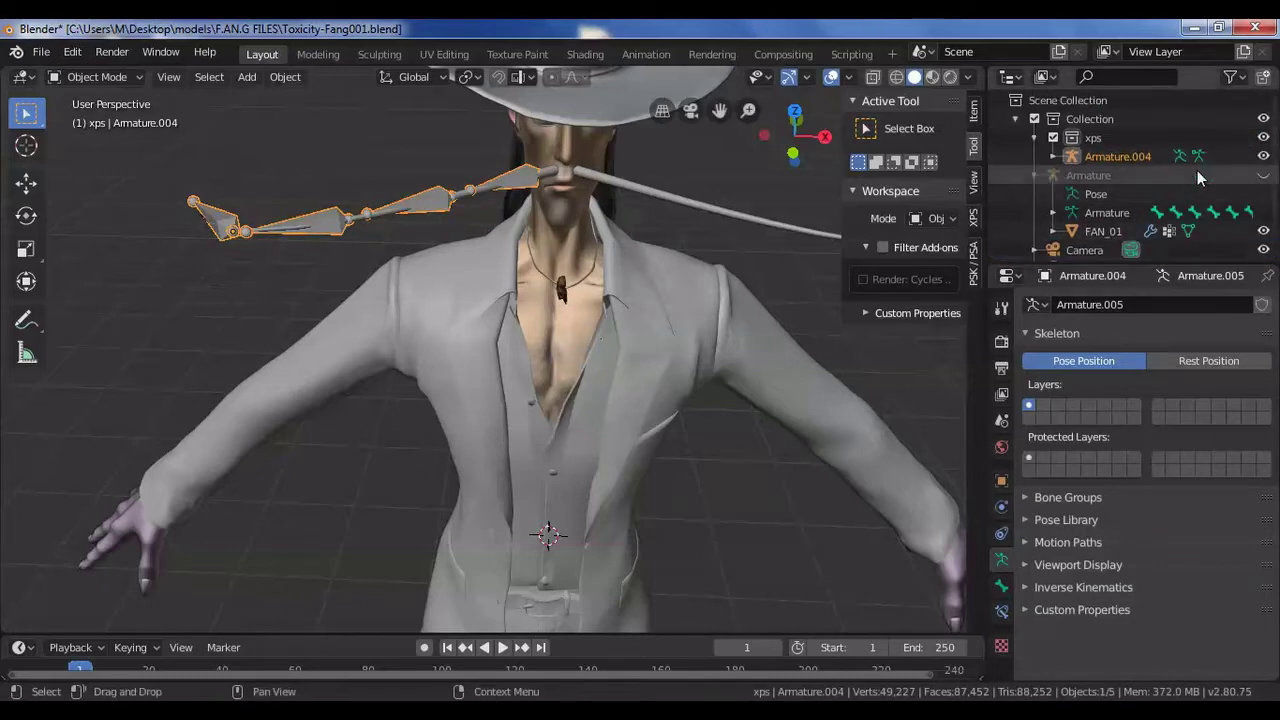
Enter Edit Mode and parent the second bone to the bone nearest the nose with Keep Offset
click(141, 76)
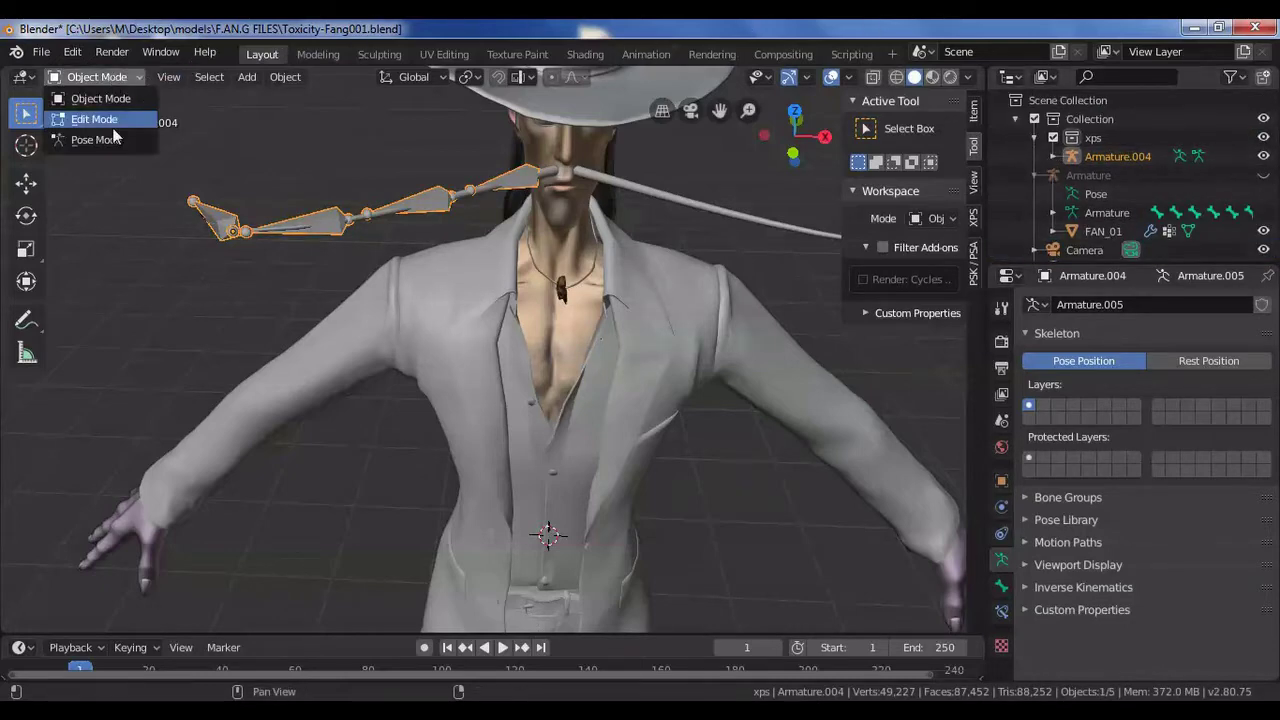
click(117, 118)
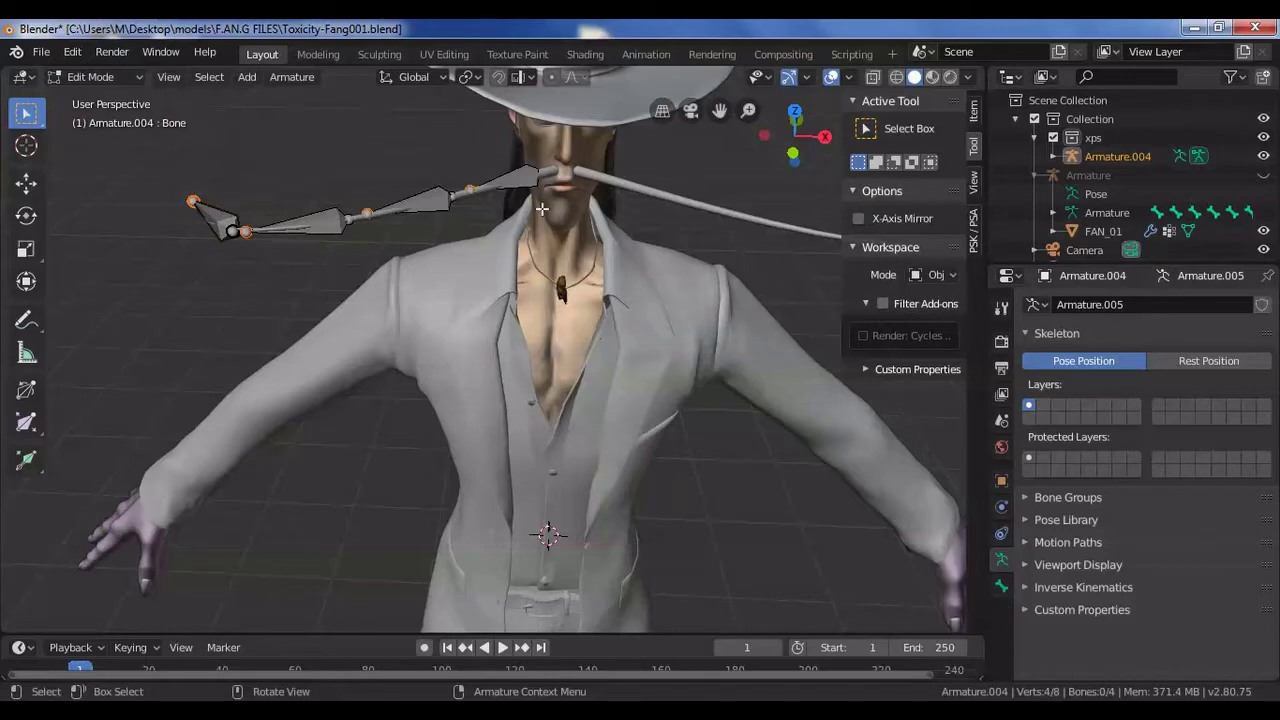
click(410, 200)
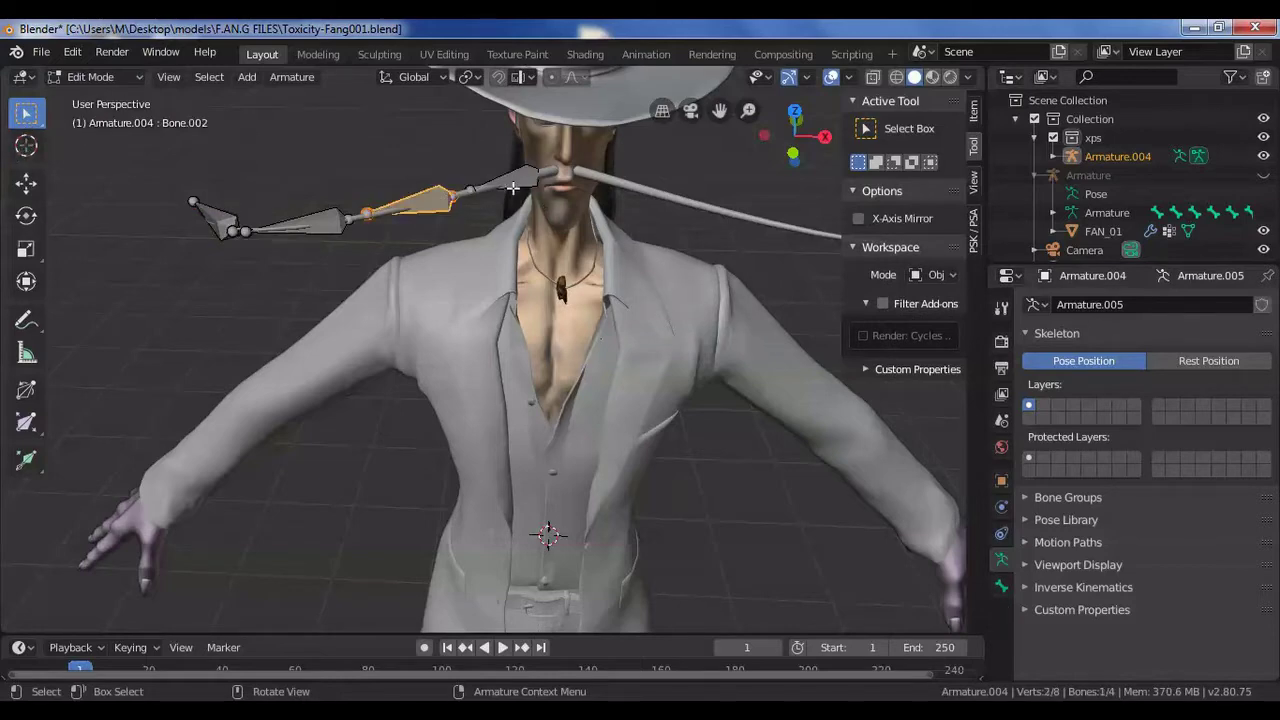
shift+click(520, 180)
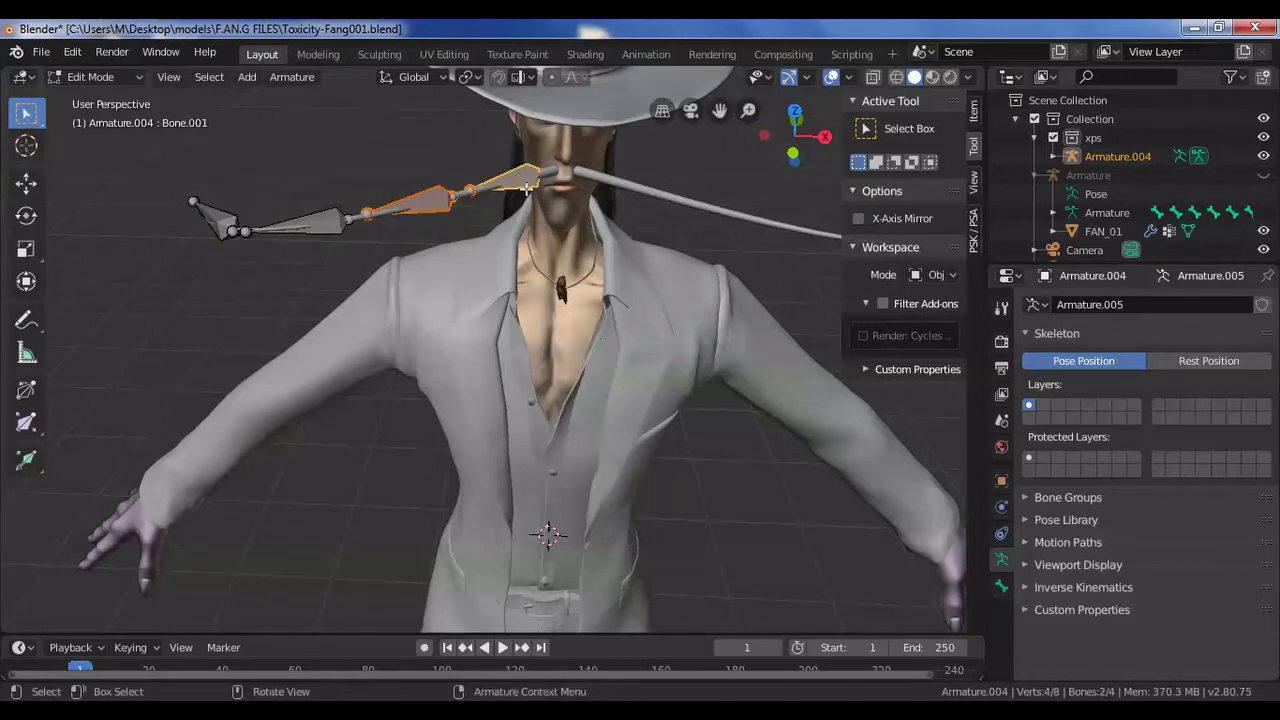
key(ctrl+p)
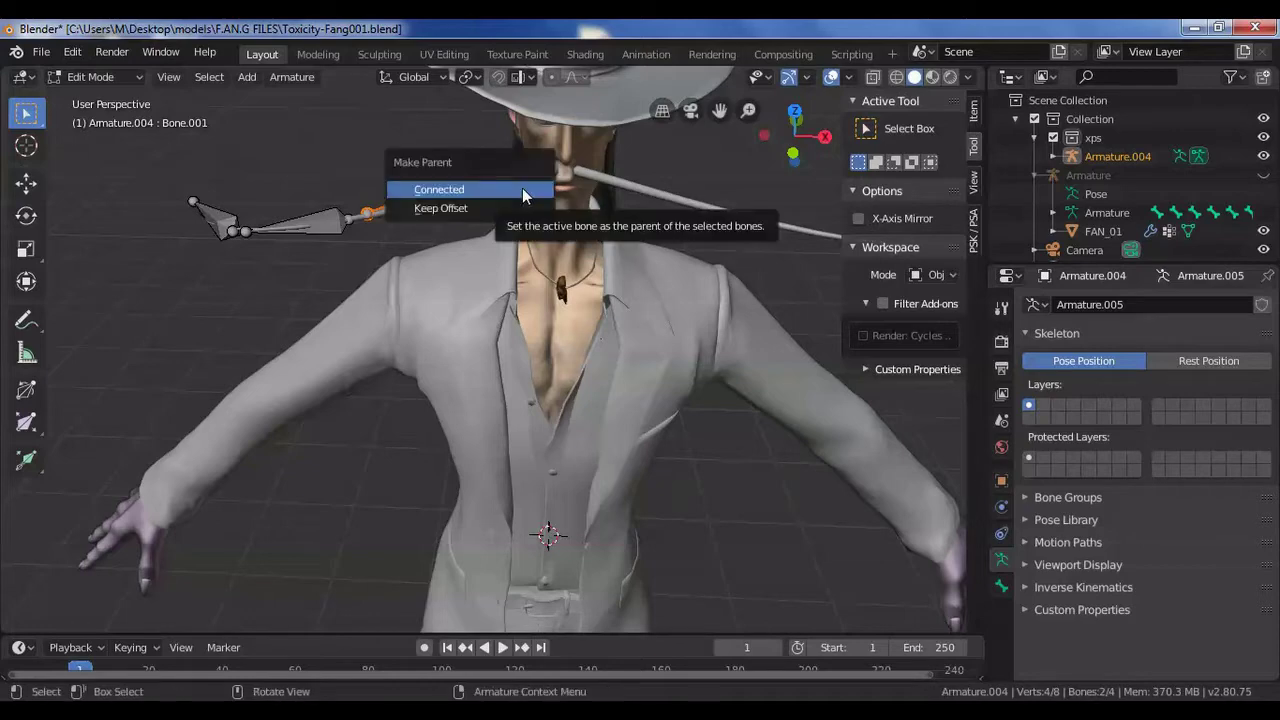
click(517, 208)
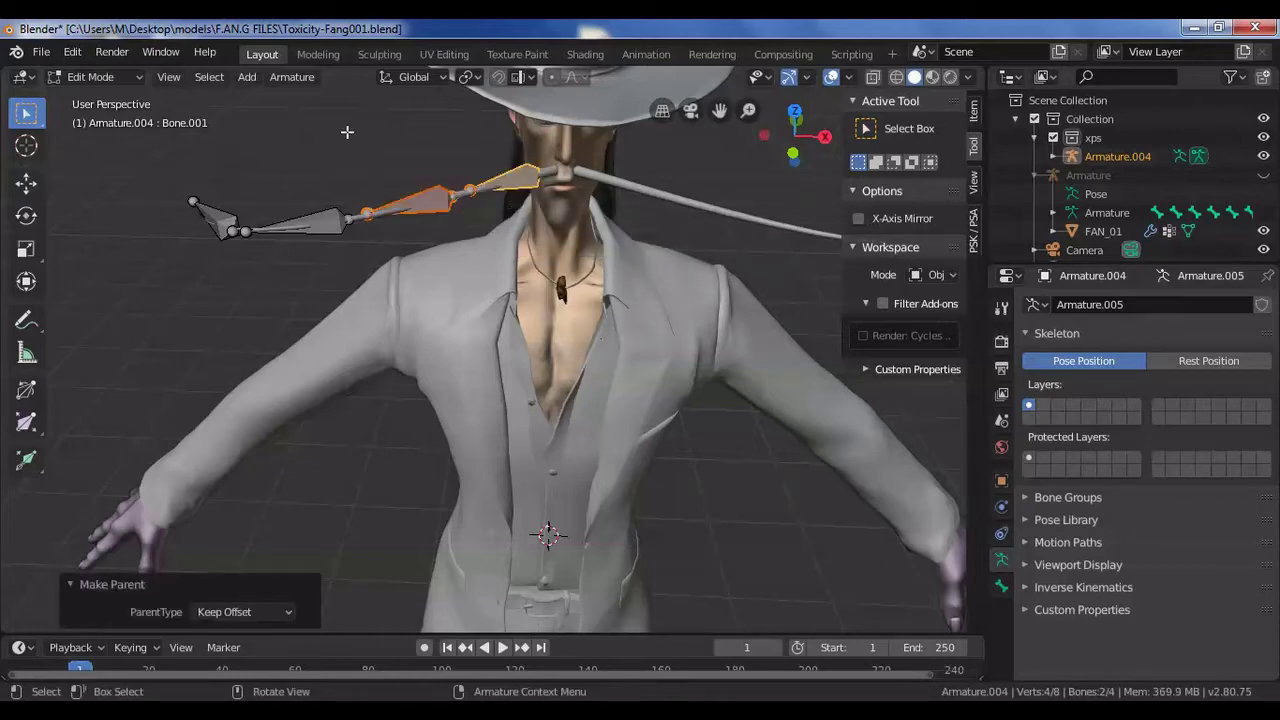
Parent the third bone to the second bone with Keep Offset
click(347, 132)
click(325, 222)
shift+click(418, 206)
key(ctrl+p)
click(426, 210)
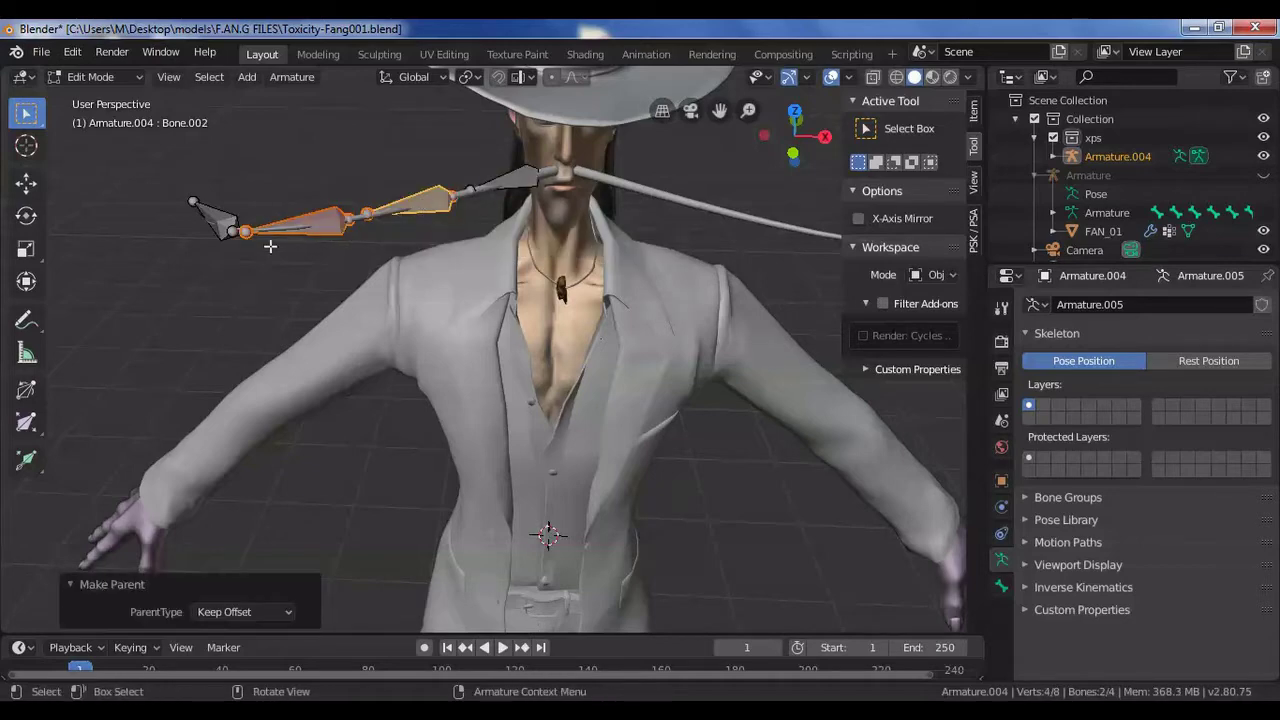
Parent the tip bone to the third bone with Keep Offset and deselect the bones
click(256, 201)
click(218, 218)
shift+click(315, 222)
key(ctrl+p)
click(315, 228)
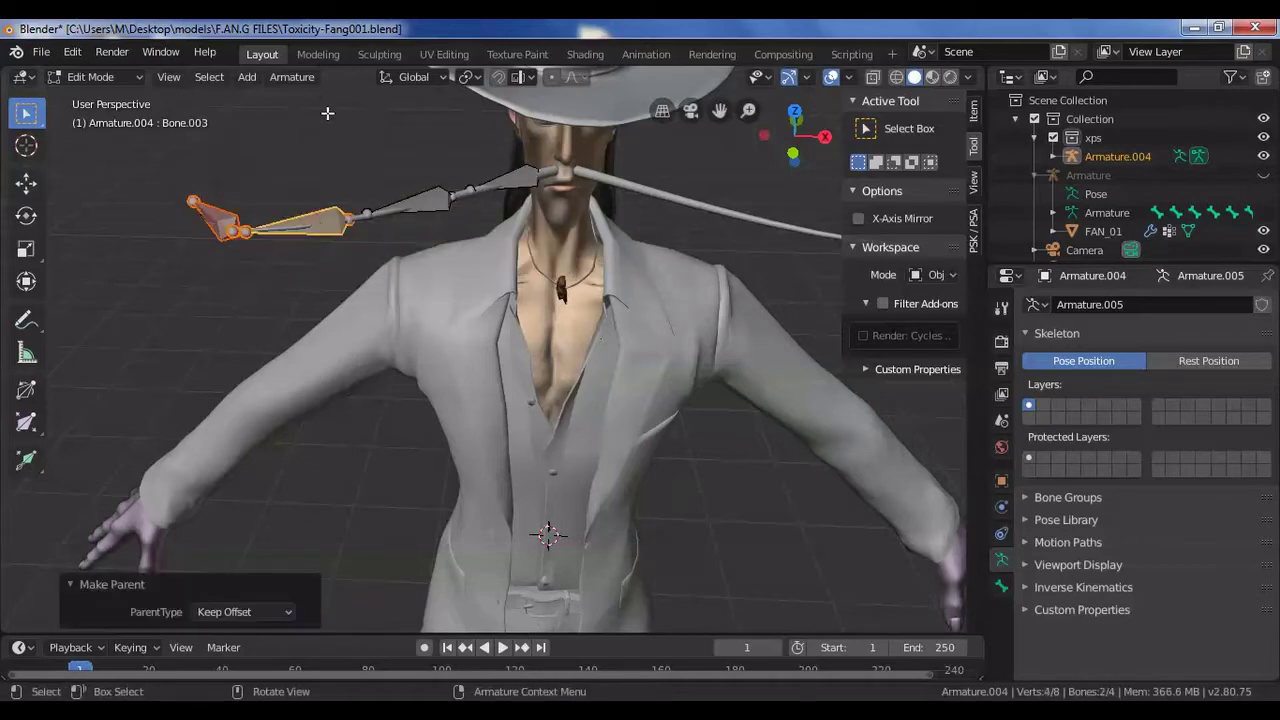
click(350, 152)
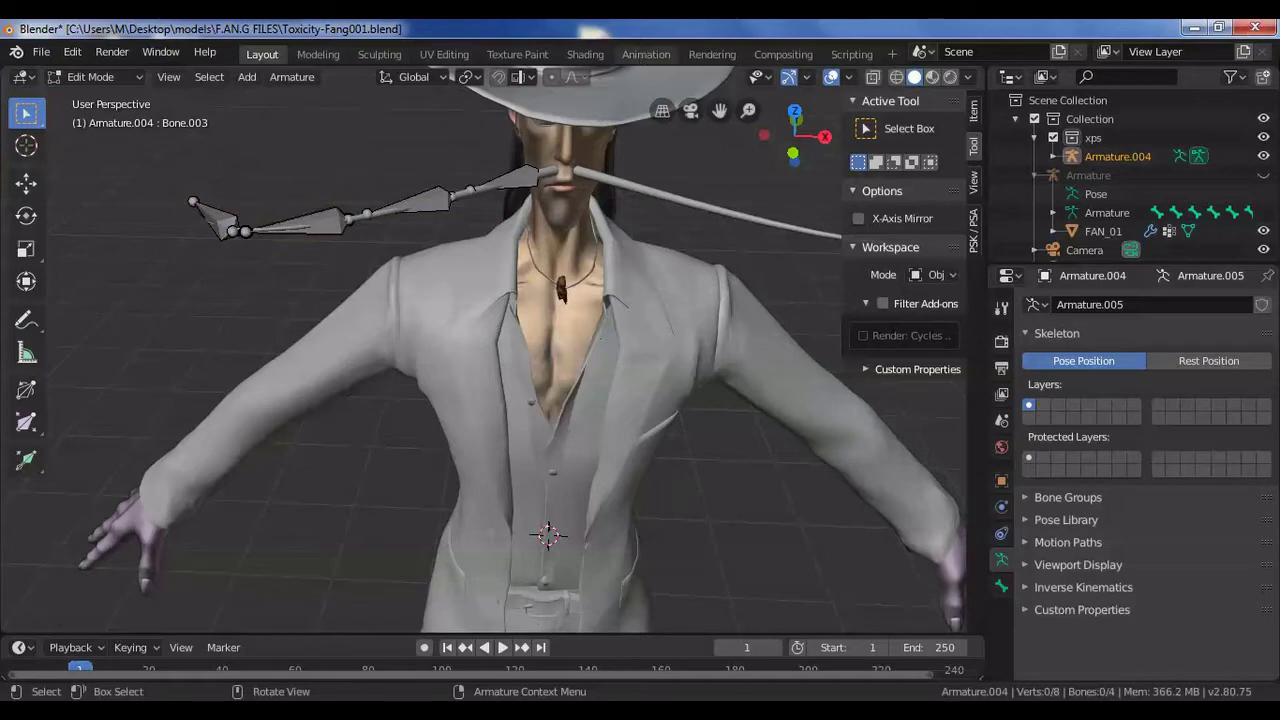
Expand the joined armature's full bone hierarchy and rename the armature object Mustache
click(1051, 160)
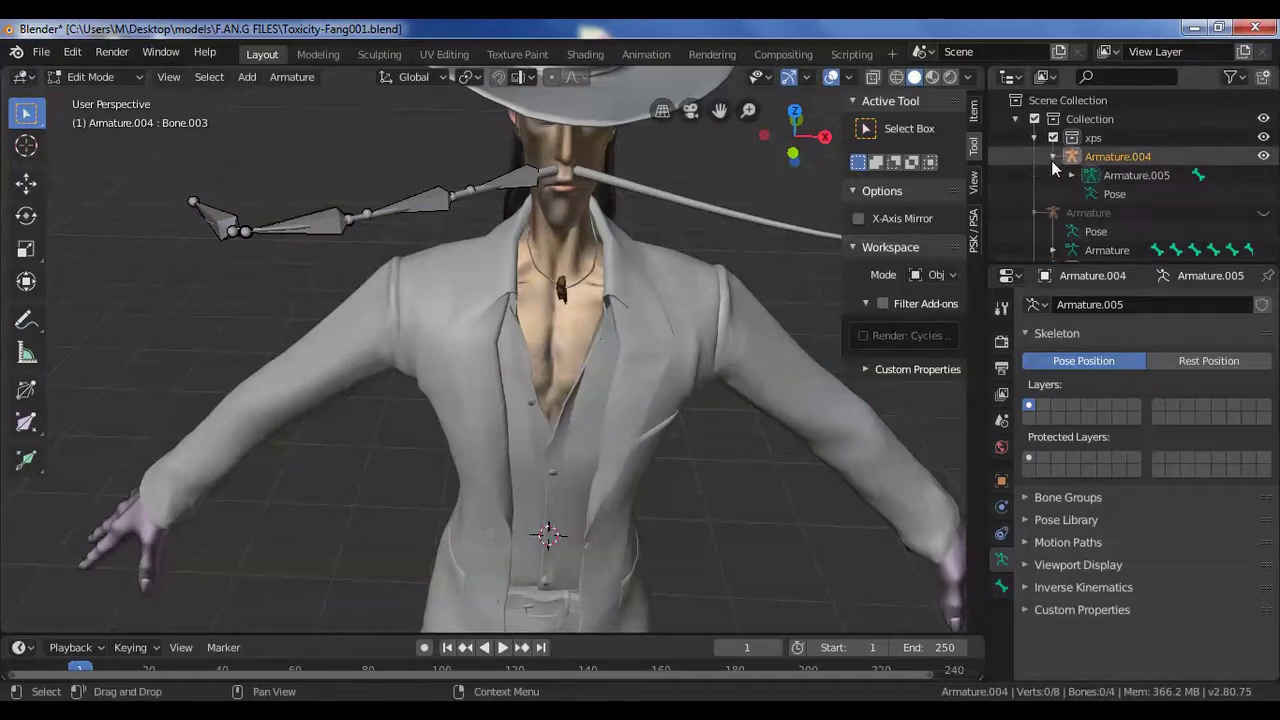
click(1071, 176)
click(1090, 195)
click(1109, 214)
click(1128, 232)
scroll(1129, 232, down, 1)
double_click(1159, 116)
text(Mustache)
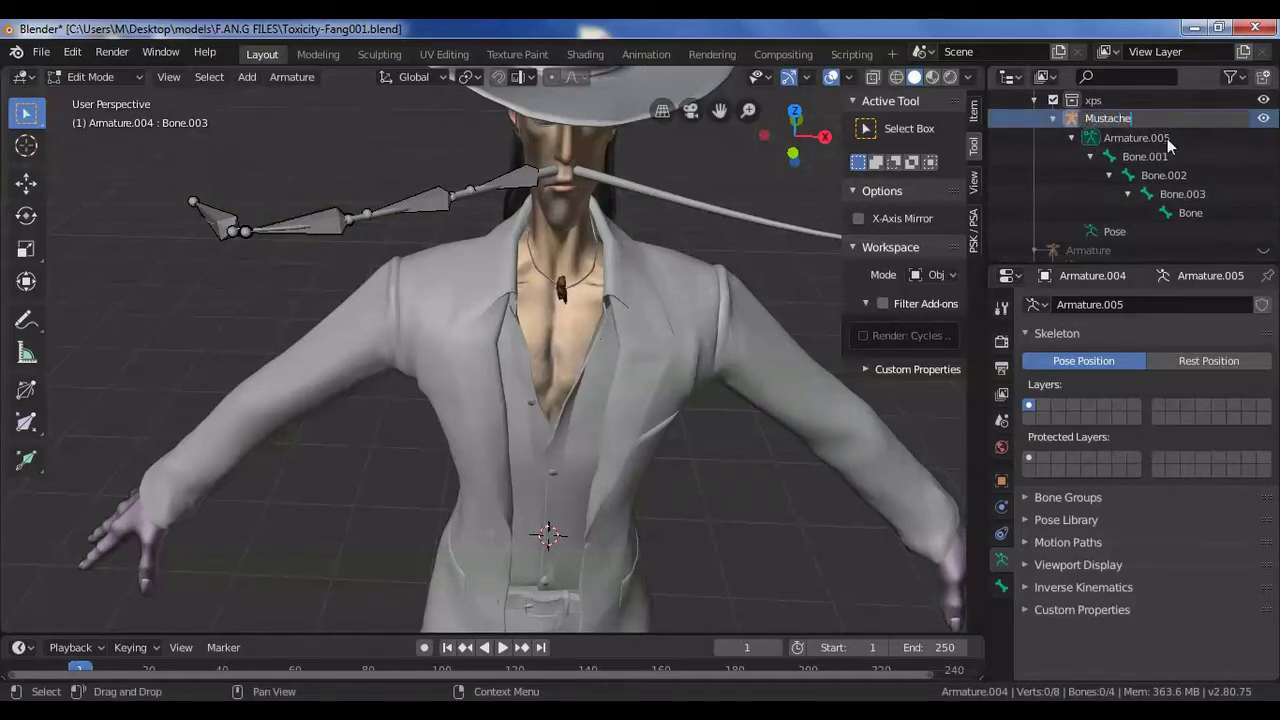
Rename the armature data under the Mustache object as Mustache_R
double_click(1175, 140)
text(MustacheR)
double_click(1208, 157)
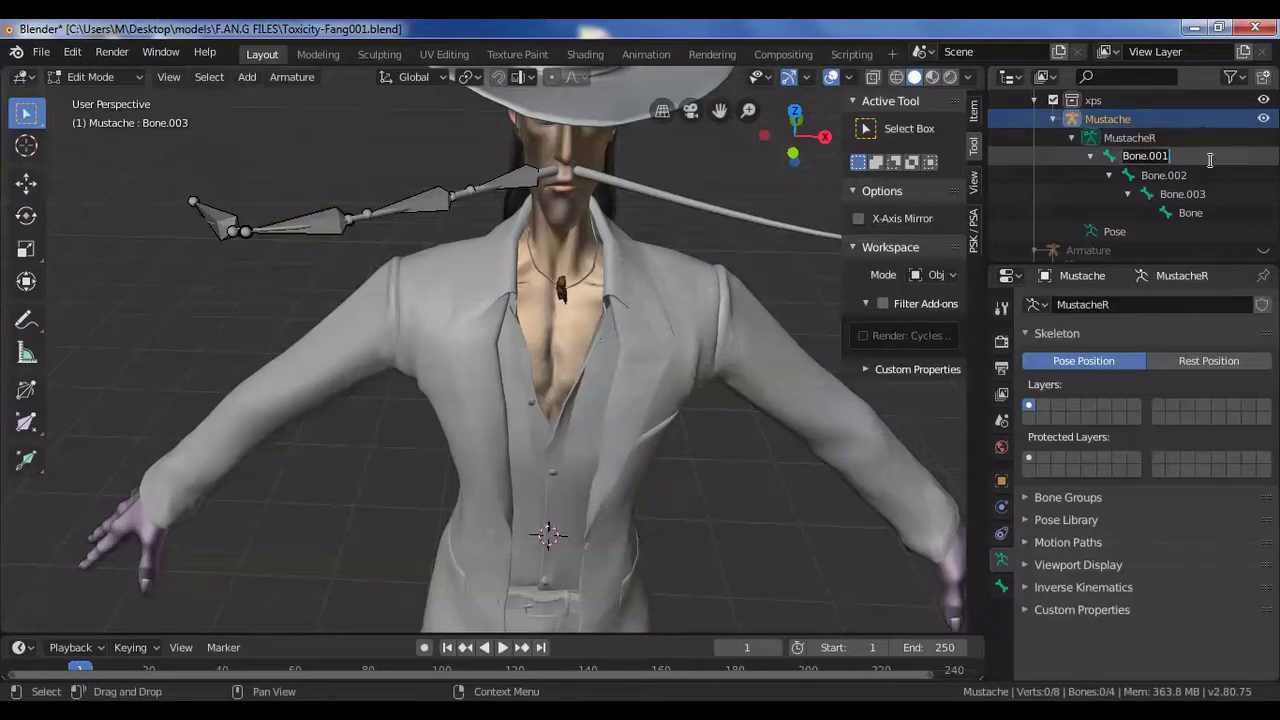
double_click(1198, 136)
key(BackSpace)
text(Mustache_R)
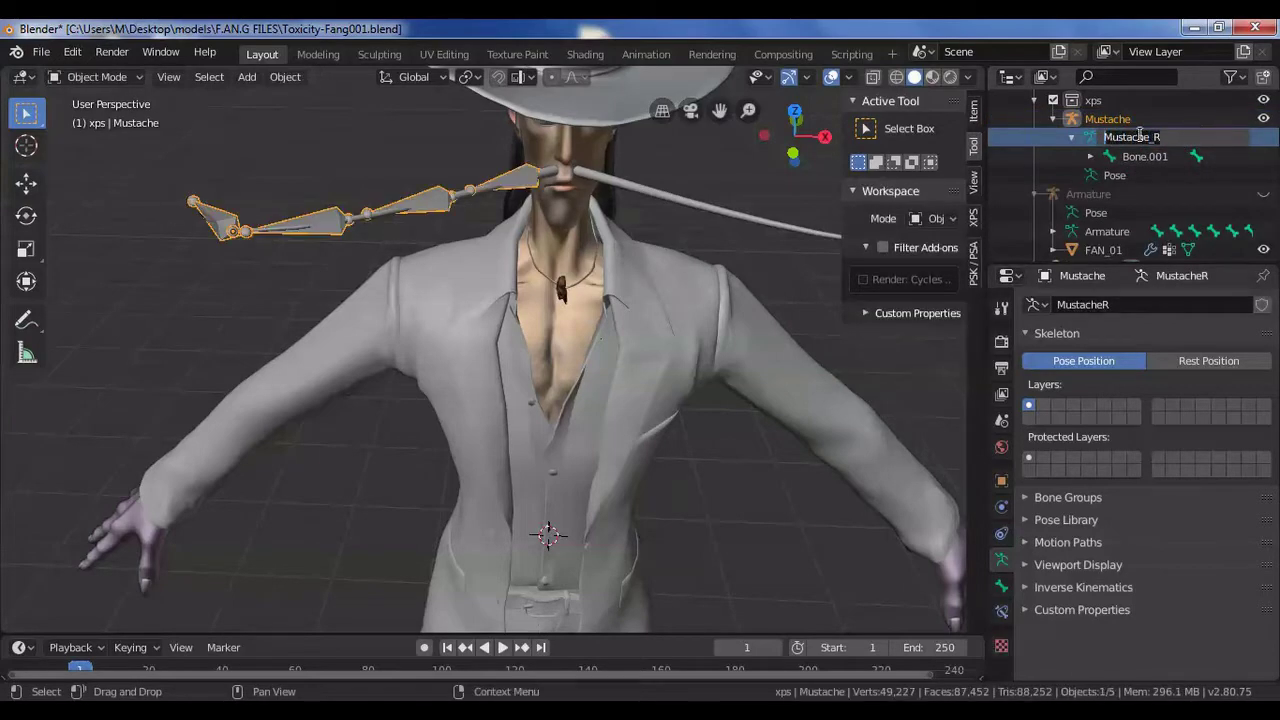
Rename the first bone of the chain Mustache_R01 and the second bone Mustache_R02
double_click(1210, 156)
key(ctrl+v)
text(01)
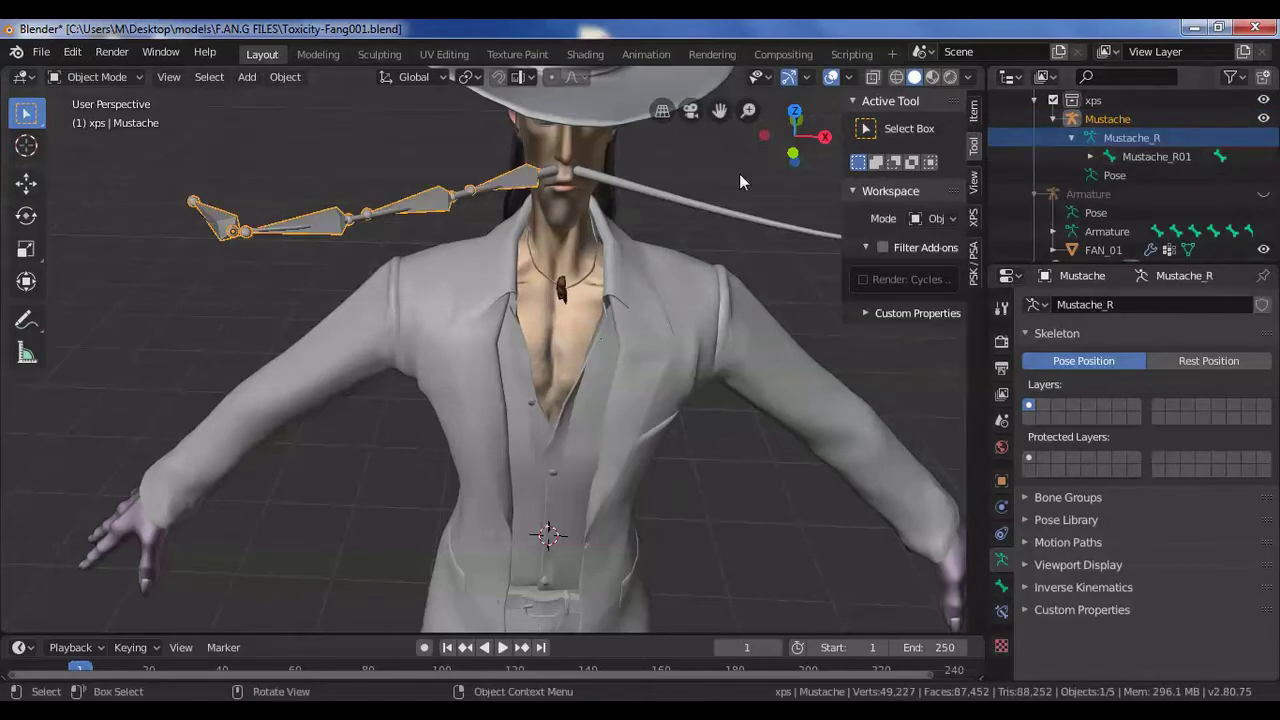
click(1090, 156)
click(1109, 176)
click(1128, 194)
double_click(1188, 176)
key(ctrl+v)
text(02)
Rename the third bone of the chain Mustache_R03 and the last bone Mustache_R04
double_click(1182, 194)
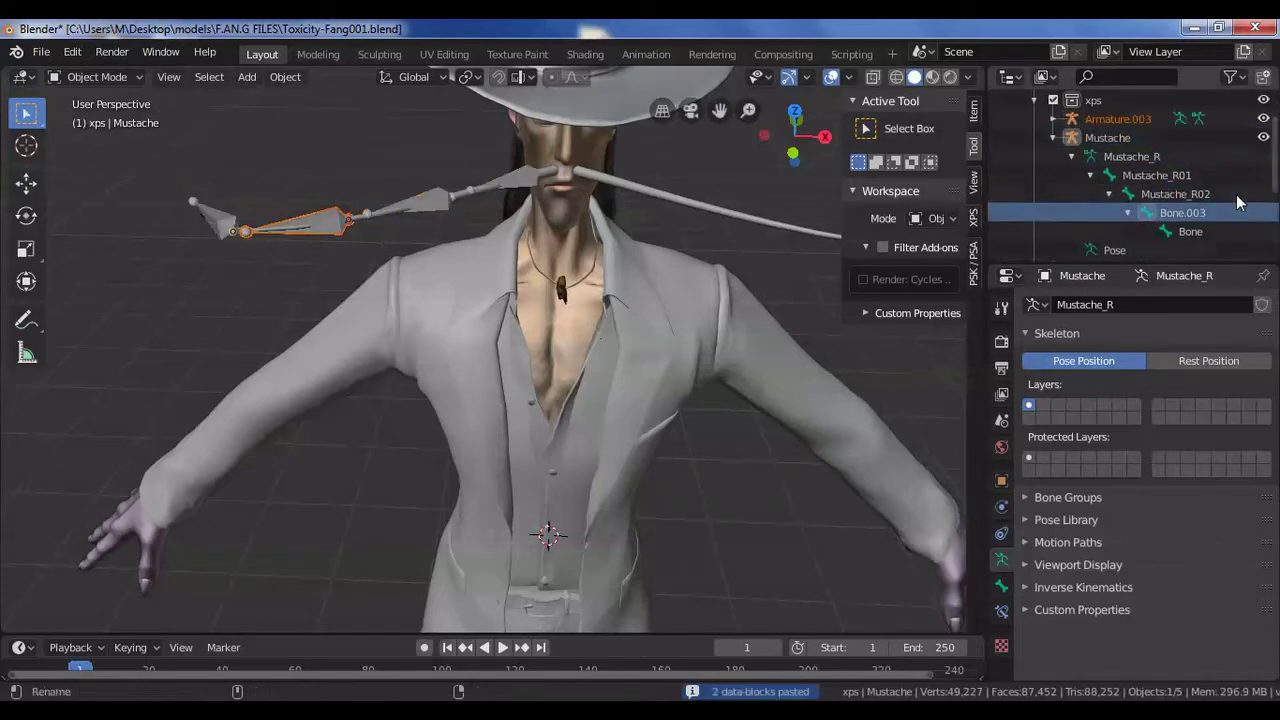
key(ctrl+v)
text(03)
double_click(1192, 212)
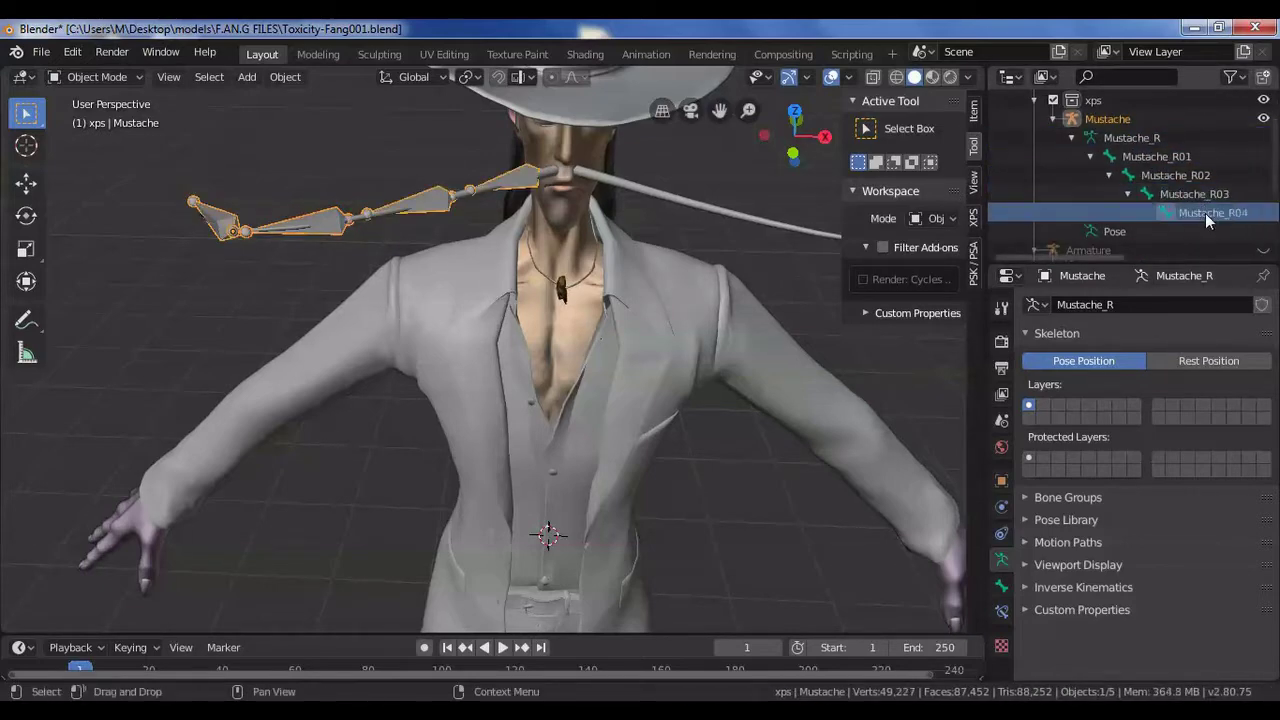
Select the character's body mesh and examine its existing vertex groups
middle_drag(560, 330, 612, 346)
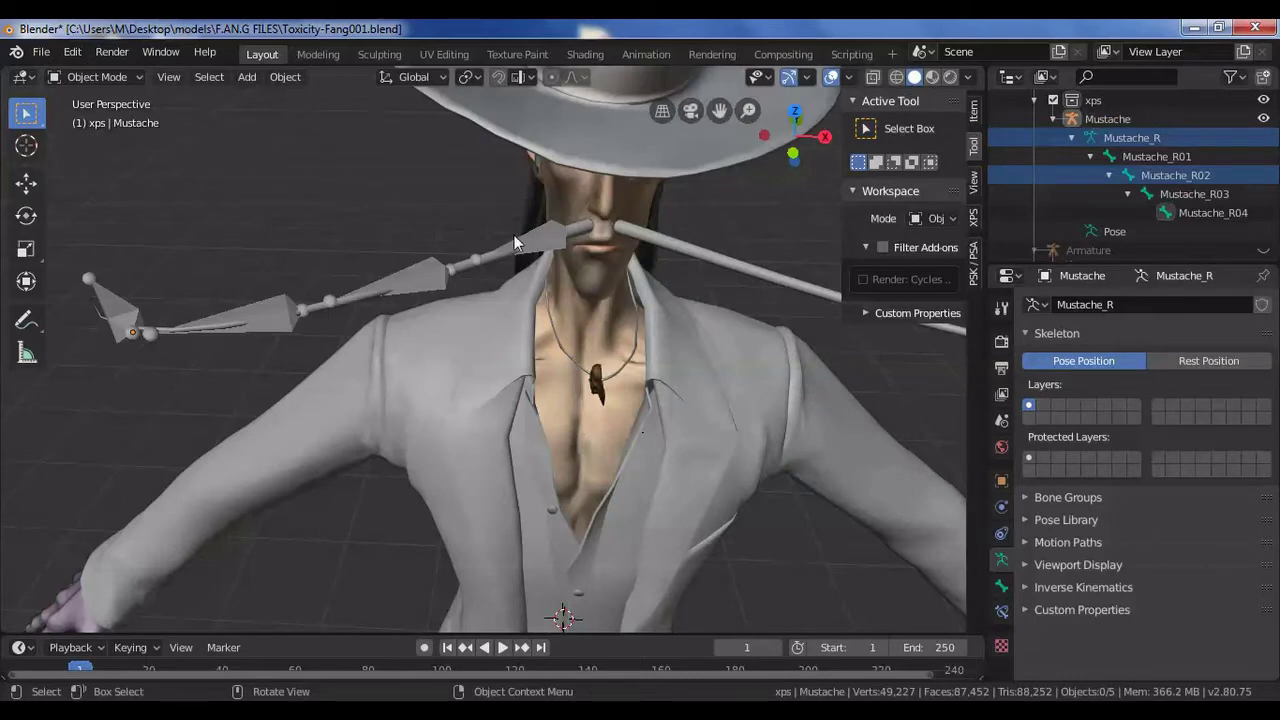
click(597, 302)
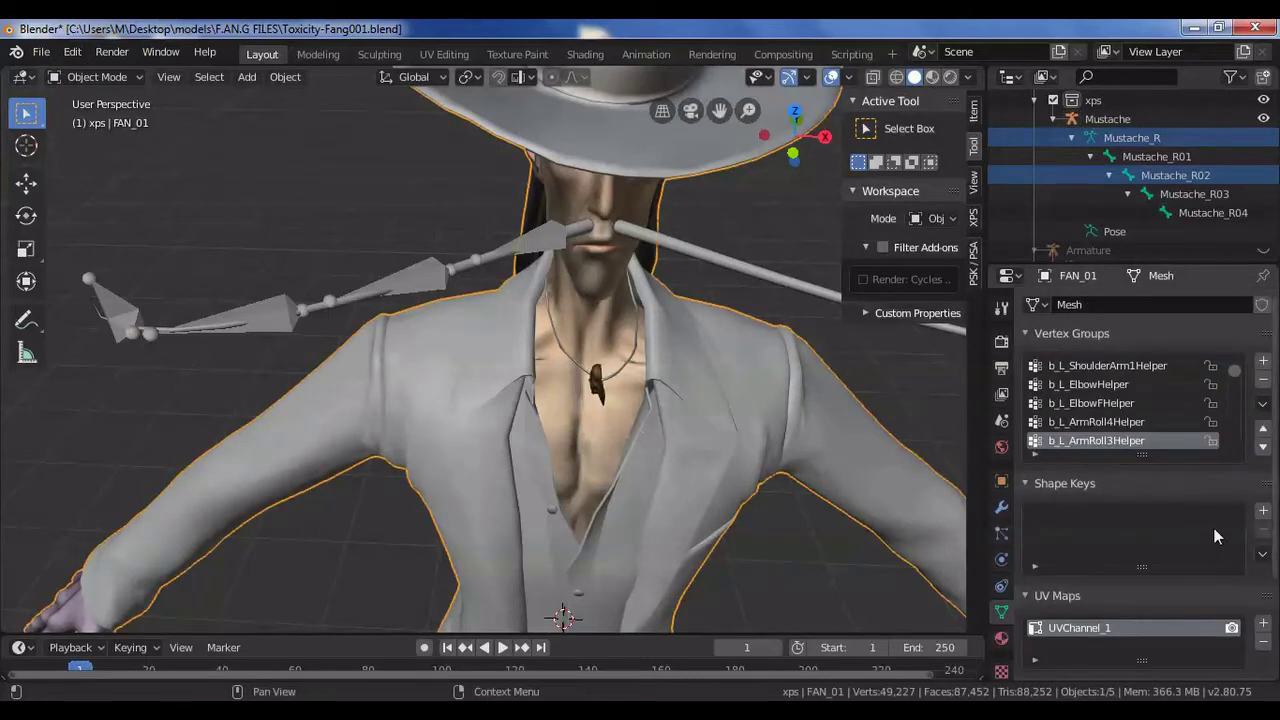
drag(1237, 378, 1260, 468)
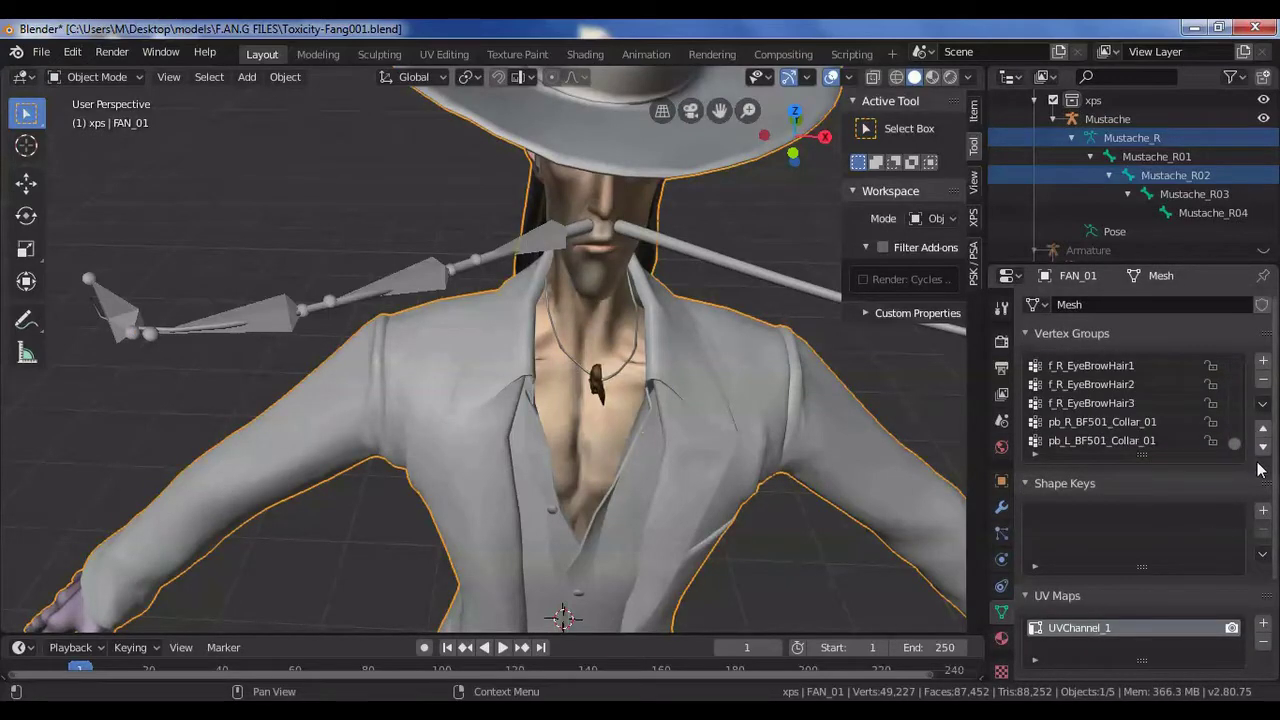
click(1263, 360)
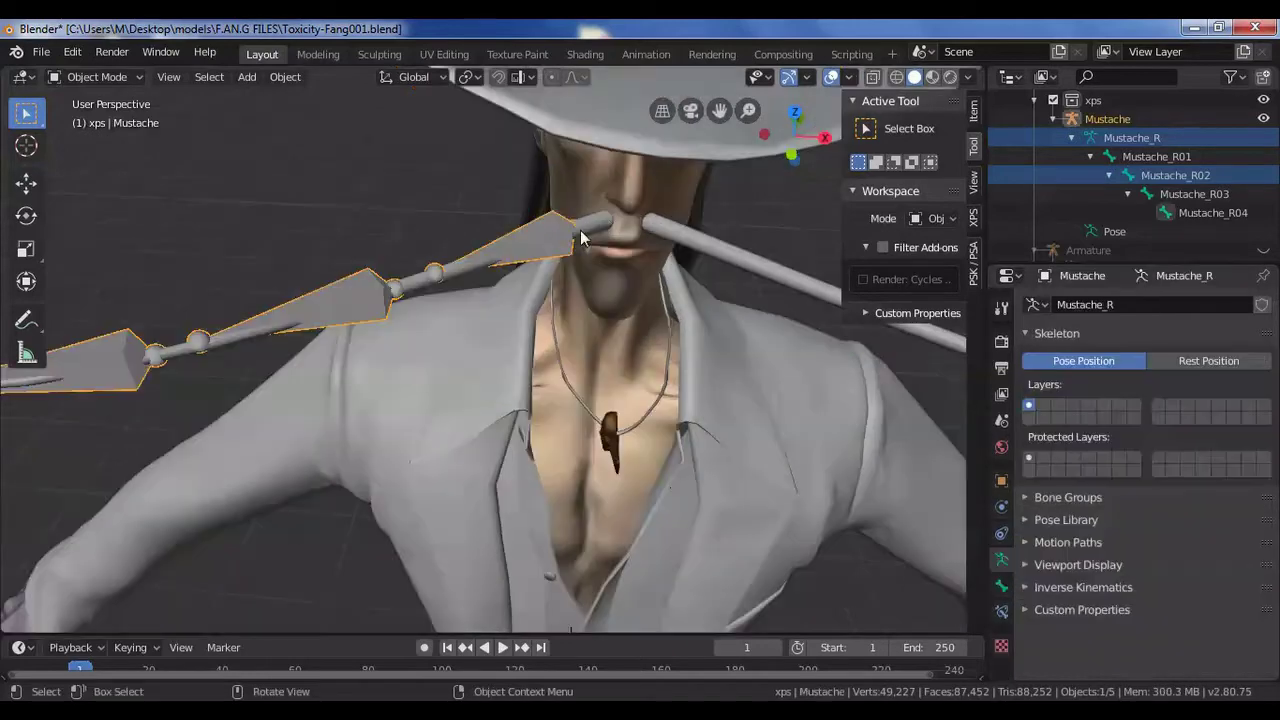
Open the Mustache2 mesh in Edit Mode and enable X-ray so vertices can be selected through the model
click(603, 221)
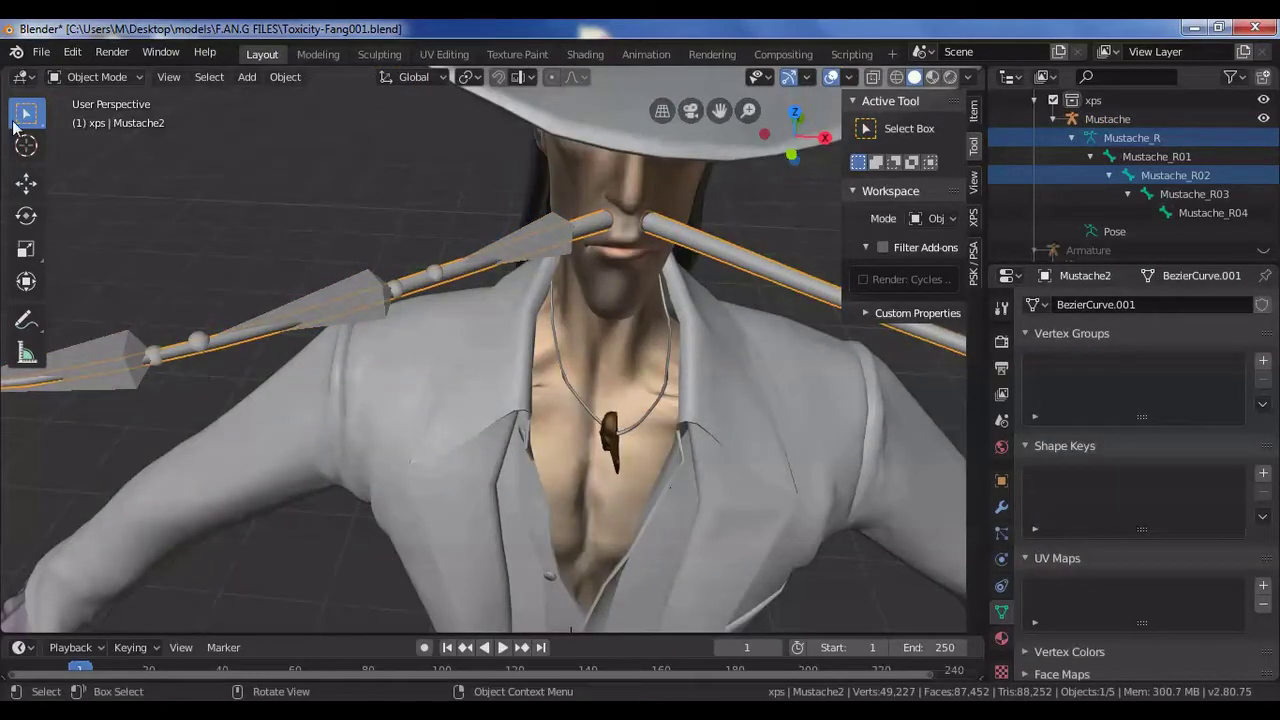
click(133, 76)
click(135, 120)
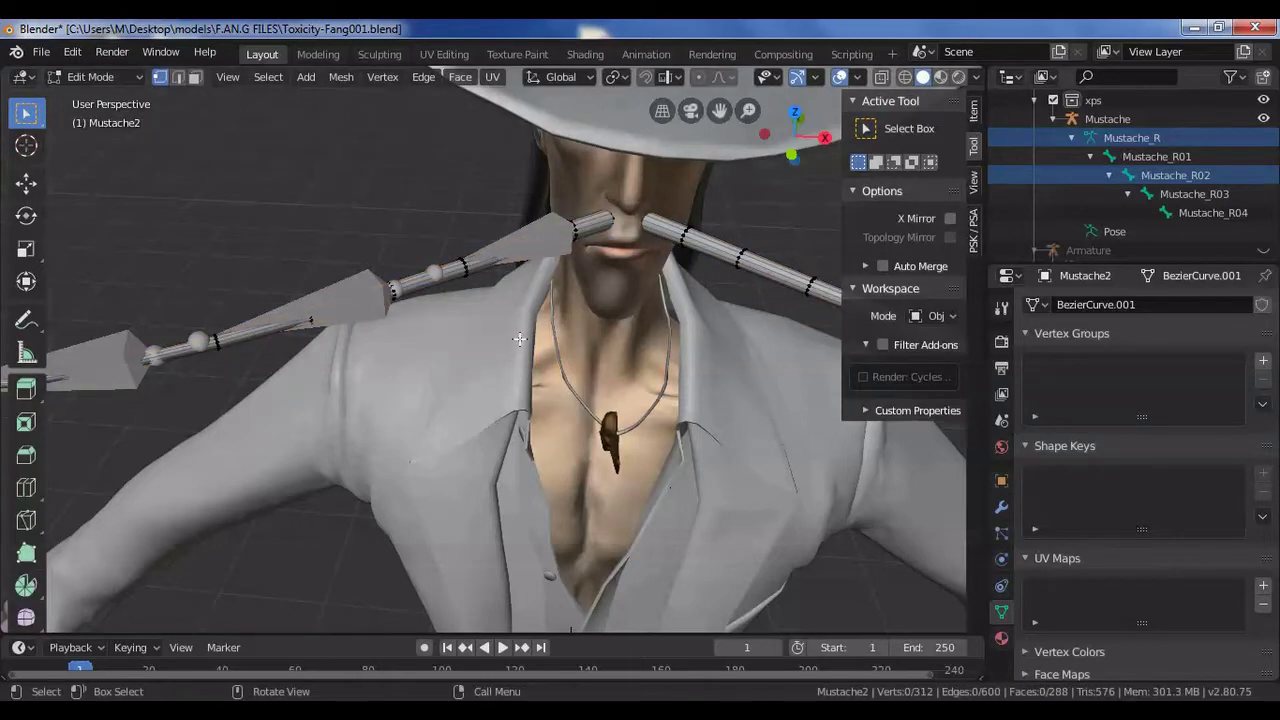
scroll(702, 478, down, 5)
scroll(702, 478, up, 4)
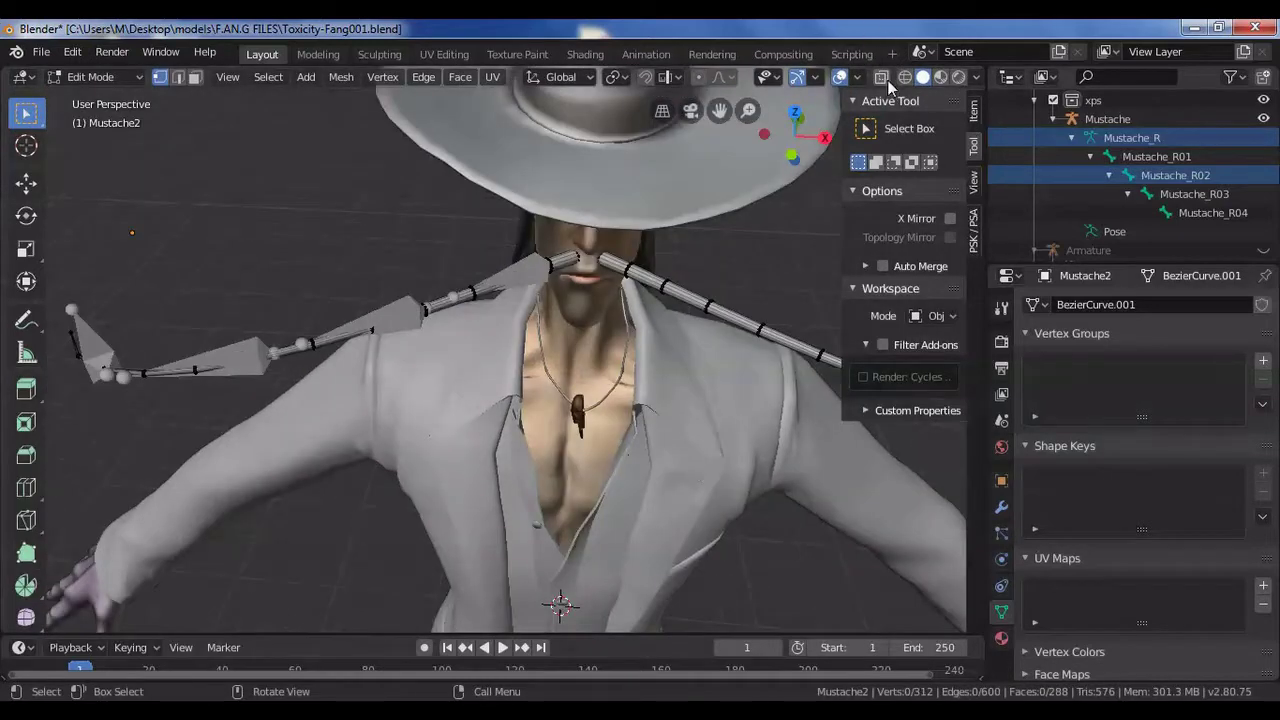
click(880, 78)
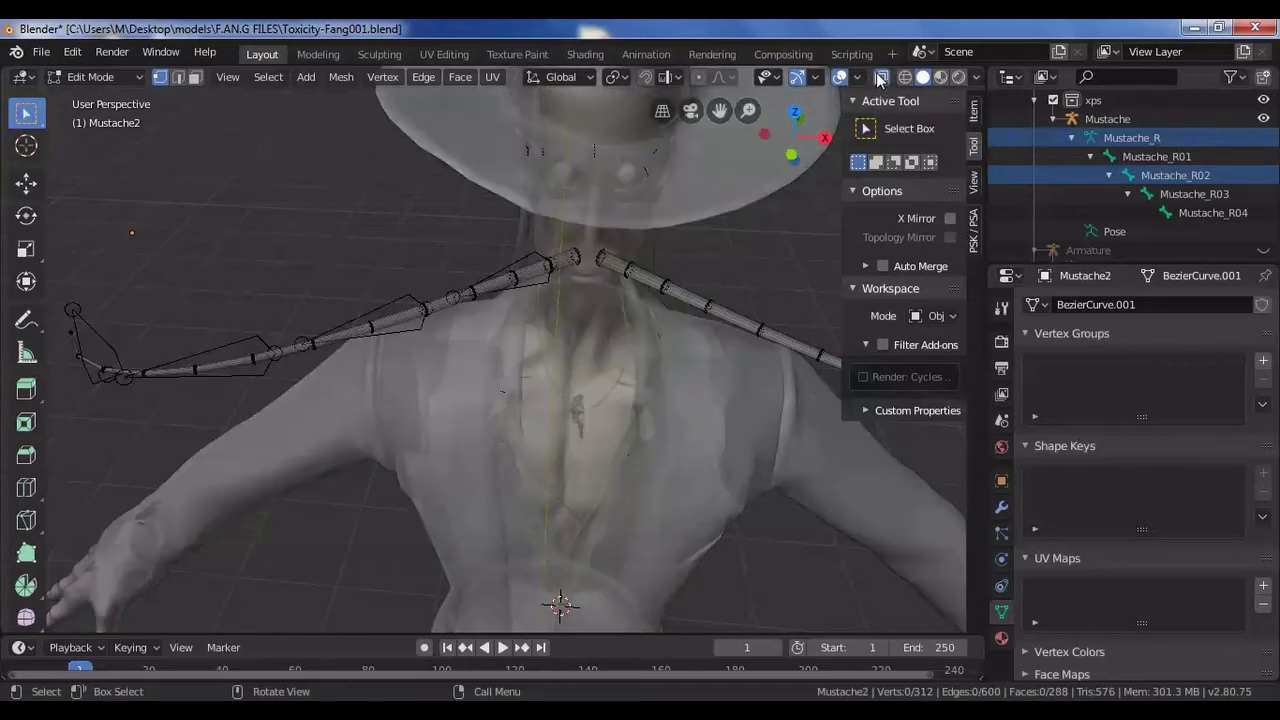
Select the mustache vertex rings that lie along the first bone nearest the nose
scroll(512, 476, up, 2)
drag(540, 180, 595, 258)
shift+drag(394, 214, 530, 280)
shift+drag(358, 238, 488, 316)
middle_drag(490, 314, 482, 294)
Add four vertex groups to the mustache mesh named Mustache_R01, Mustache_R02, Mustache_R03 and Mustache_R04
click(1263, 362)
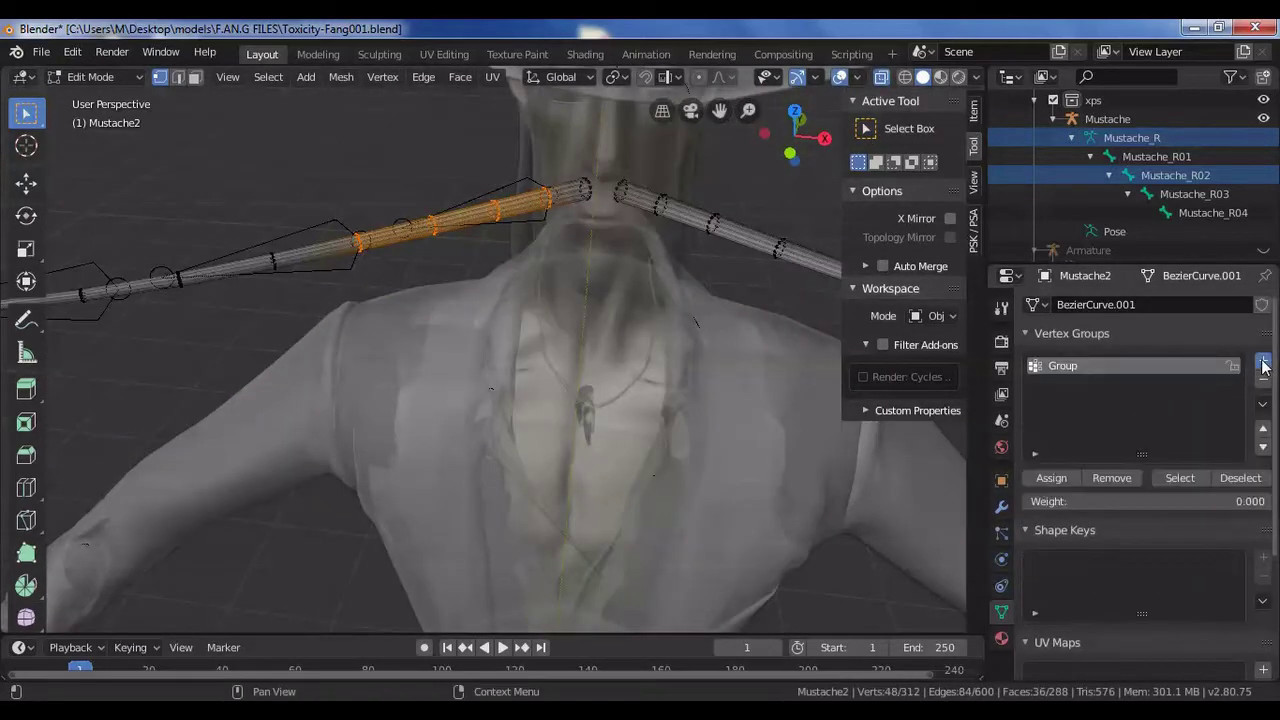
click(1263, 362)
click(1263, 362)
click(1263, 362)
double_click(1142, 365)
text(Mustache_R01)
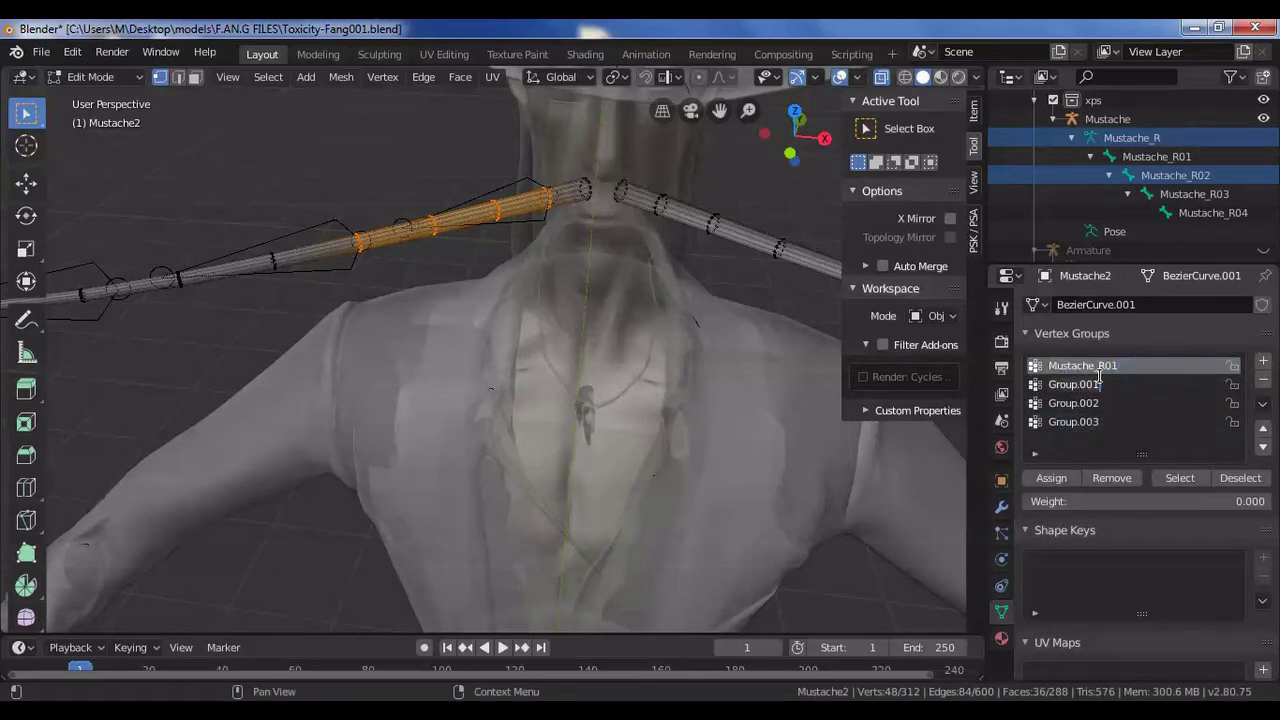
double_click(1098, 384)
text(Mustache_R01)
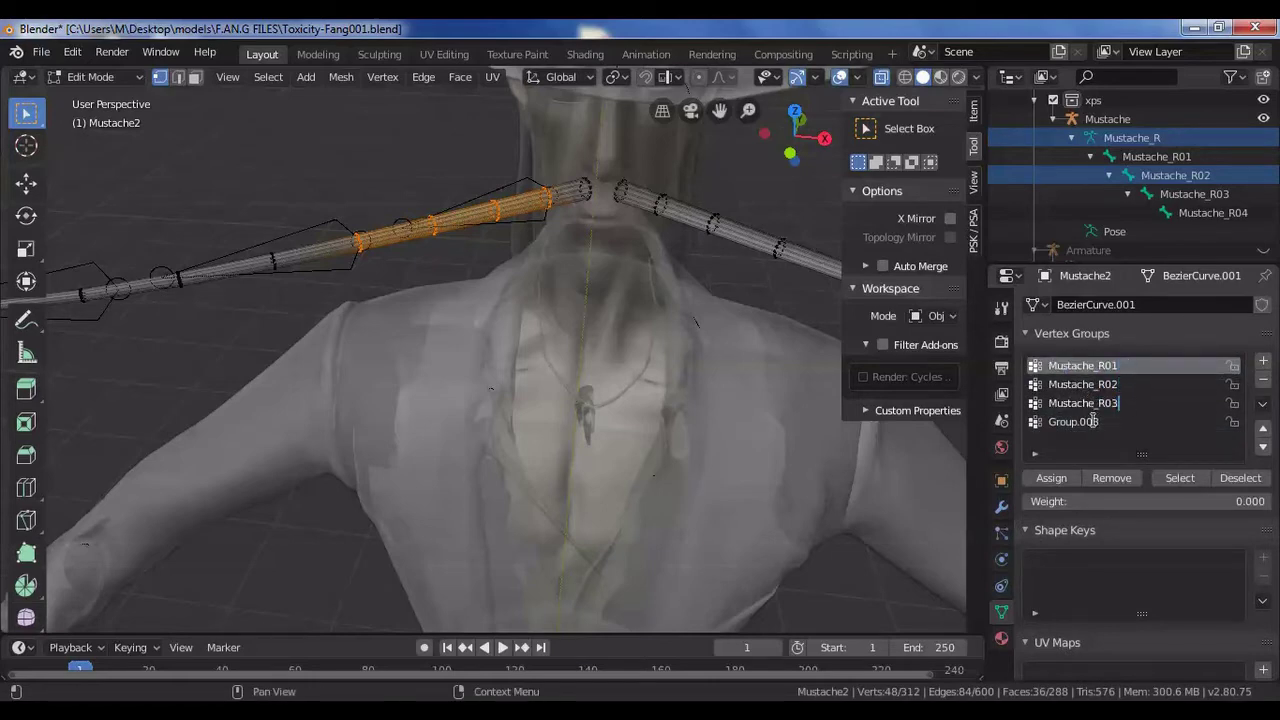
key(Return)
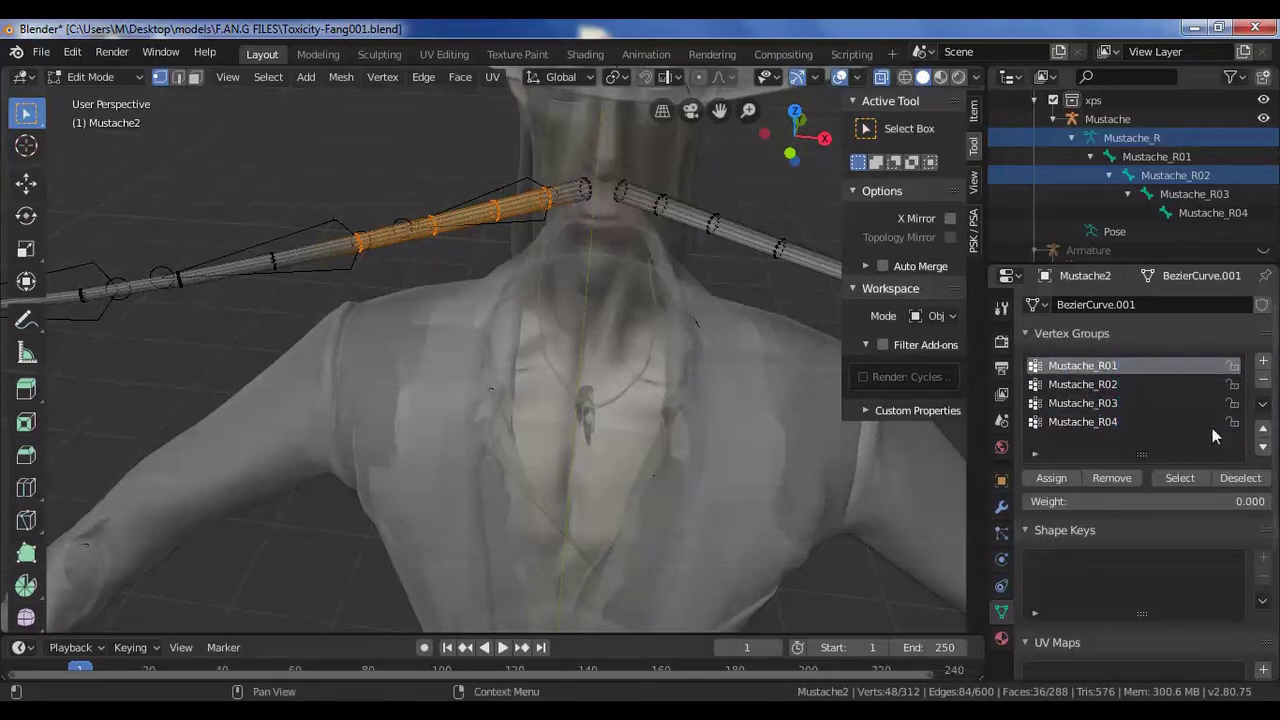
Assign the selected rings along the first bone to the Mustache_R01 vertex group and clear the selection
scroll(1140, 170, down, 4)
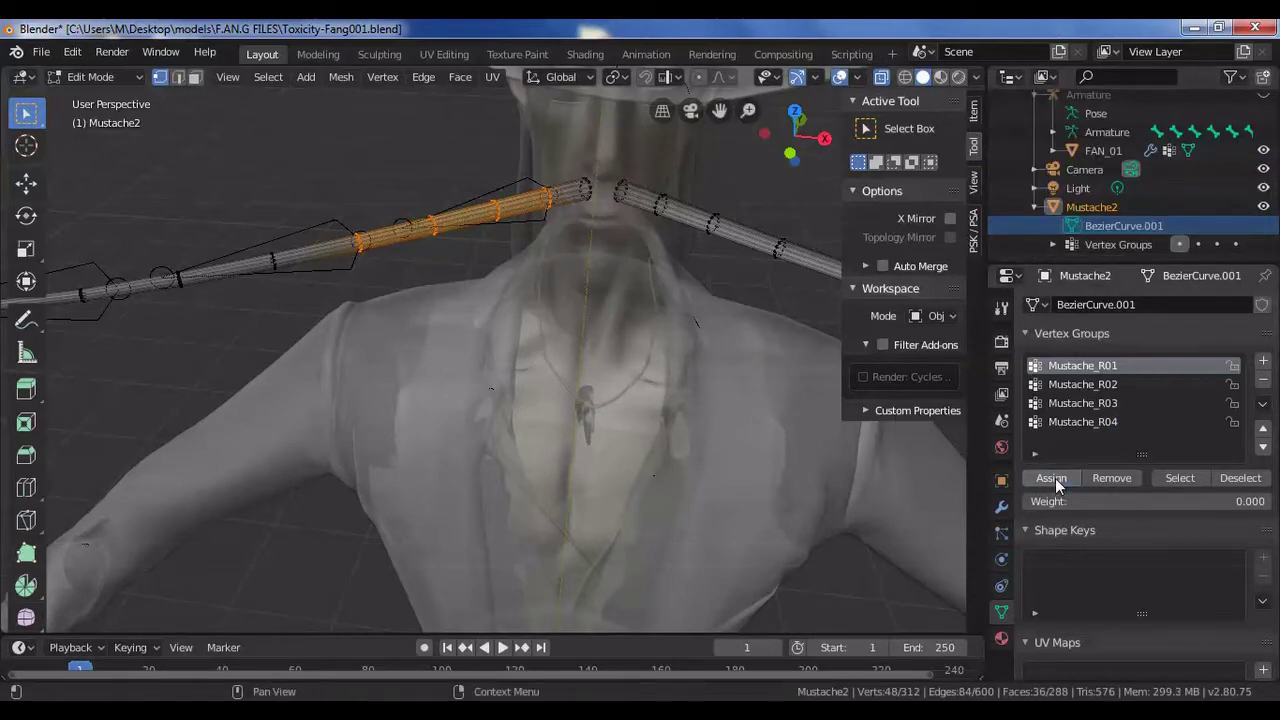
middle_drag(505, 351, 526, 357)
click(371, 221)
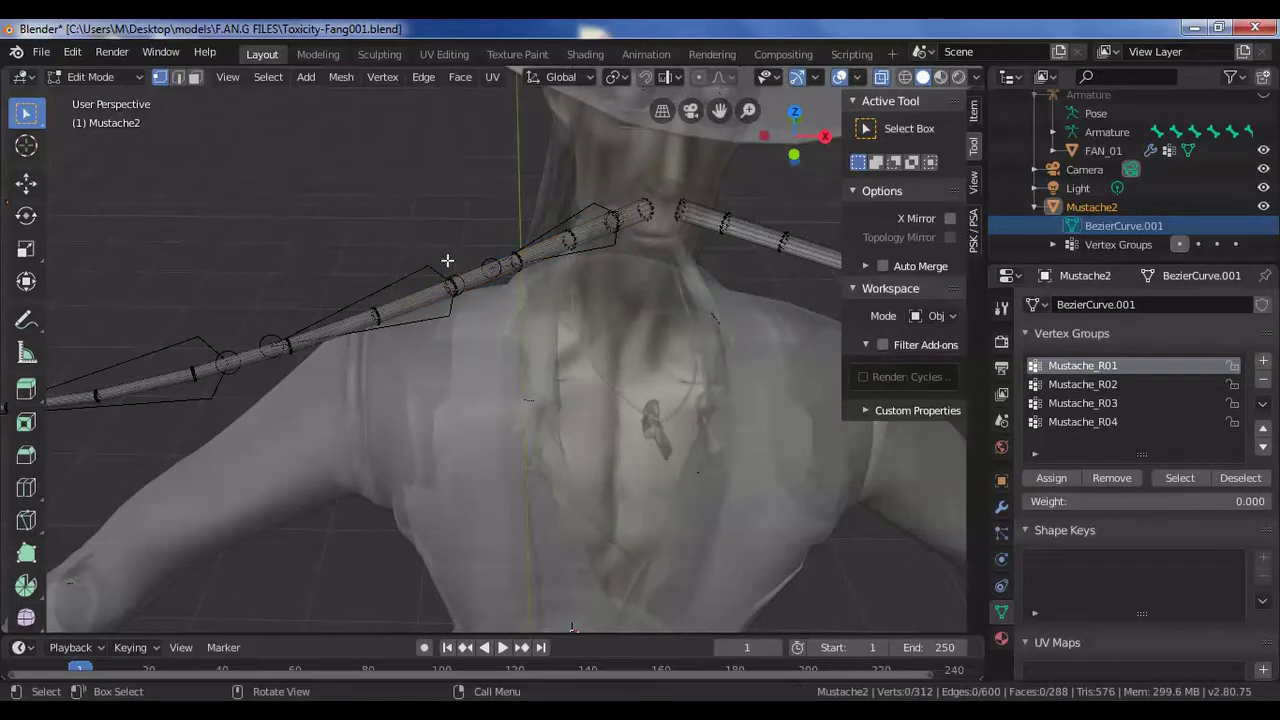
Select the vertex rings along the second bone, assign them to the Mustache_R02 group and deselect them
drag(443, 245, 470, 309)
shift+drag(262, 277, 414, 369)
shift+drag(178, 337, 312, 386)
click(1110, 384)
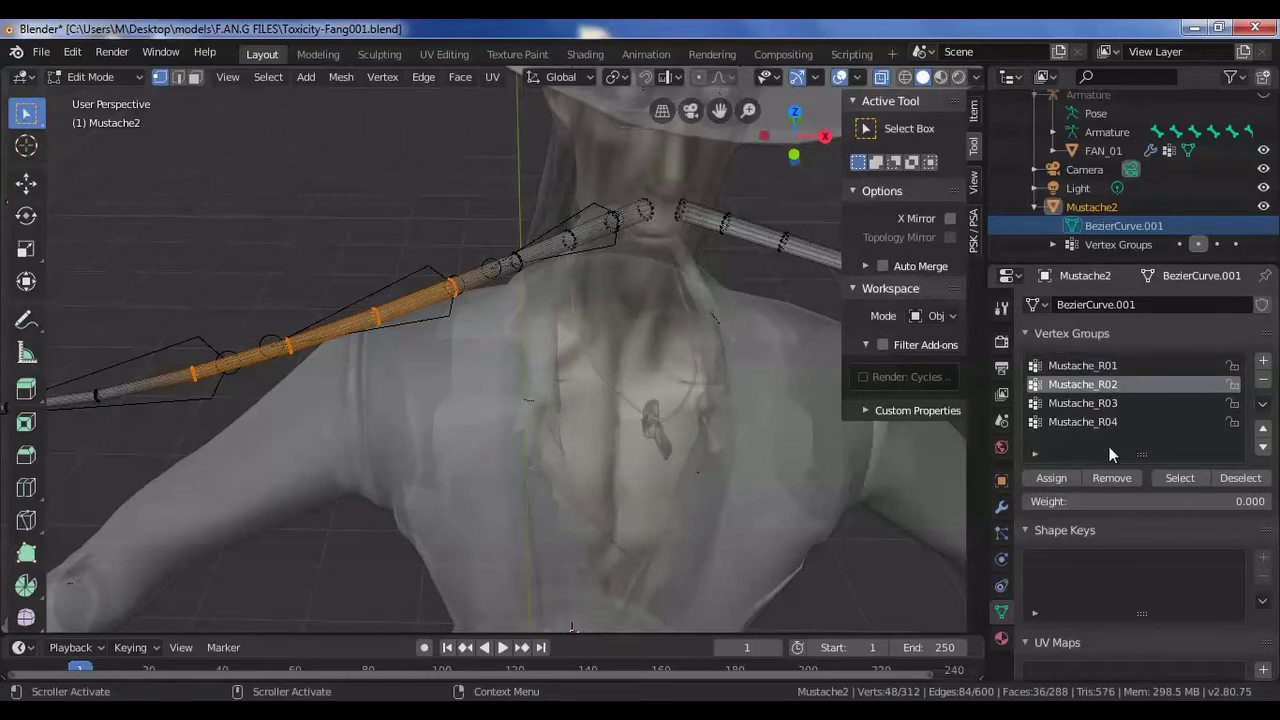
click(1066, 480)
key(alt+a)
Select the vertex rings along the third bone, assign them to the Mustache_R03 group and deselect them
shift+middle_drag(270, 336, 451, 339)
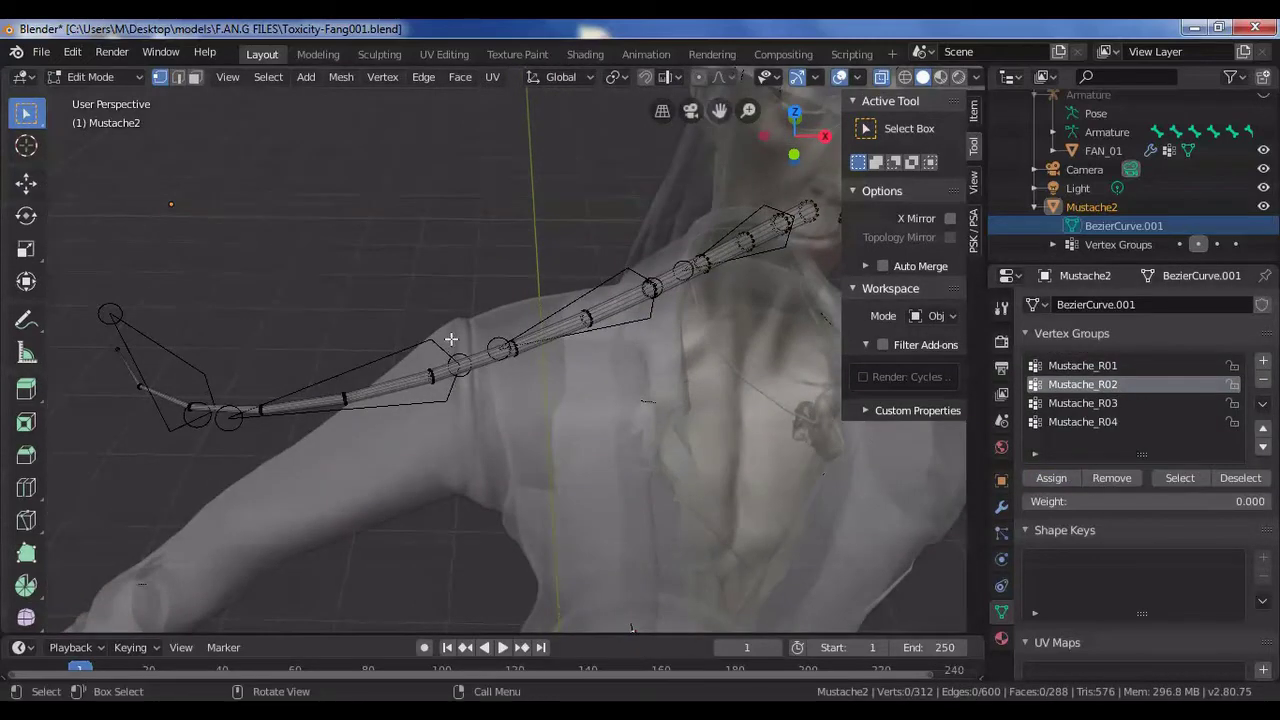
drag(452, 301, 495, 396)
shift+drag(326, 354, 500, 437)
alt+shift+click(194, 400)
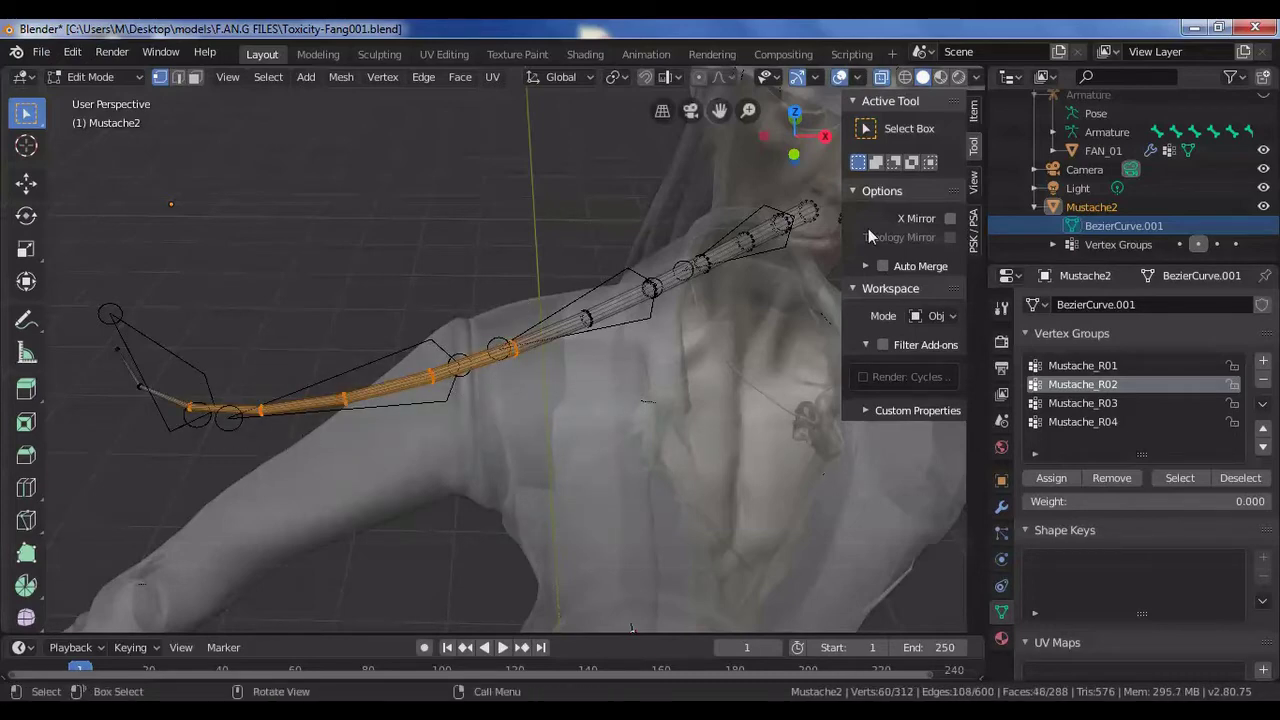
click(1083, 403)
click(1050, 479)
key(alt+a)
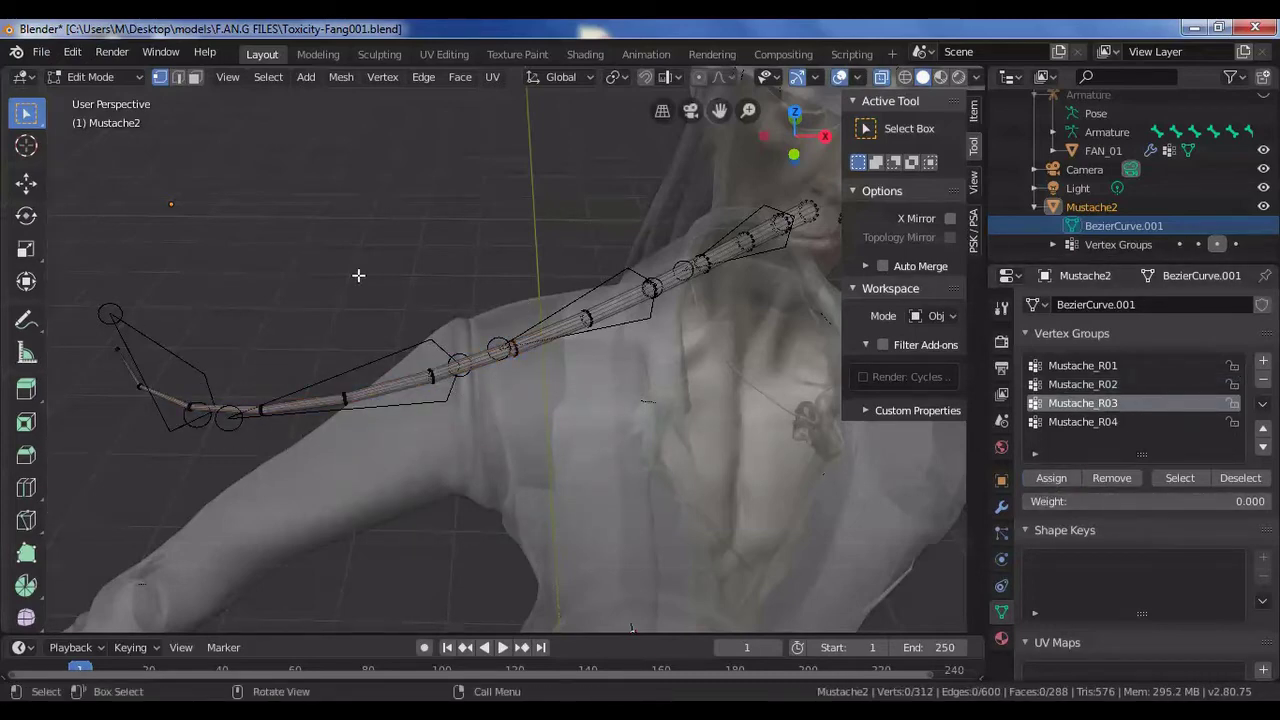
Select the vertices at the mustache tip around the last bone and assign them to the Mustache_R04 group
drag(86, 274, 232, 456)
shift+drag(188, 372, 334, 458)
click(1051, 478)
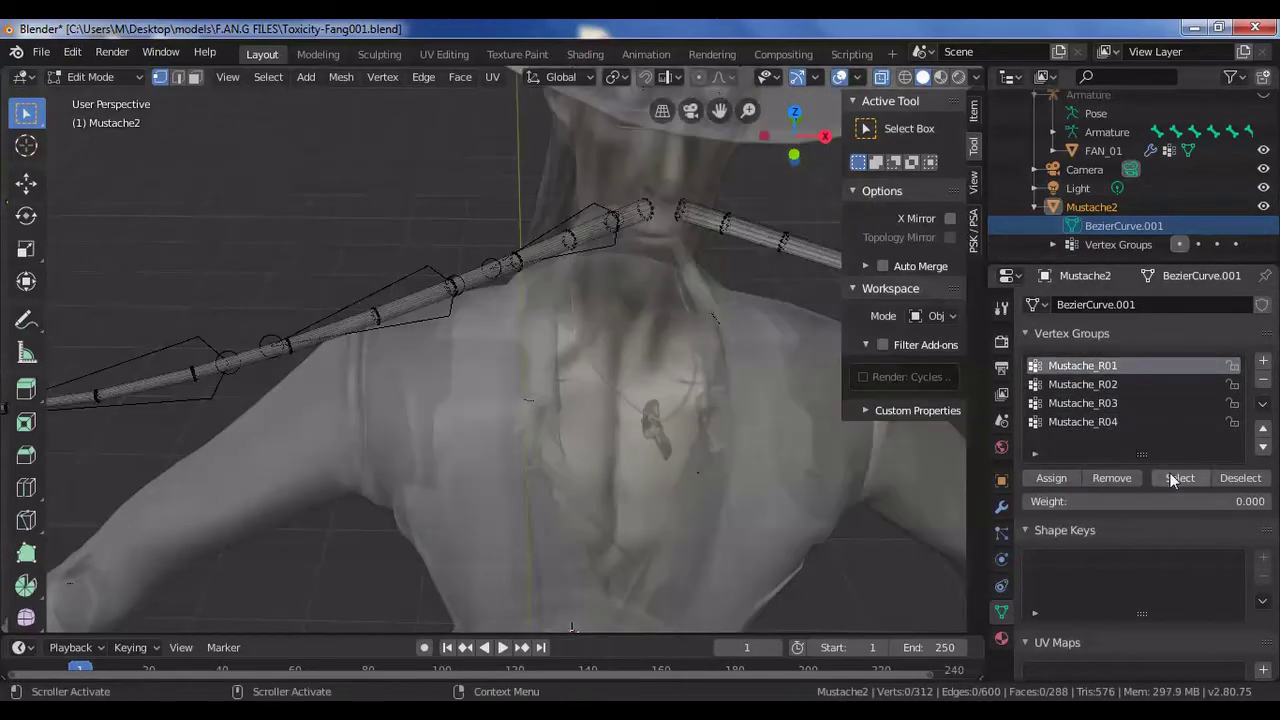
Check which vertices belong to each mustache vertex group by selecting the groups one after another
click(1172, 479)
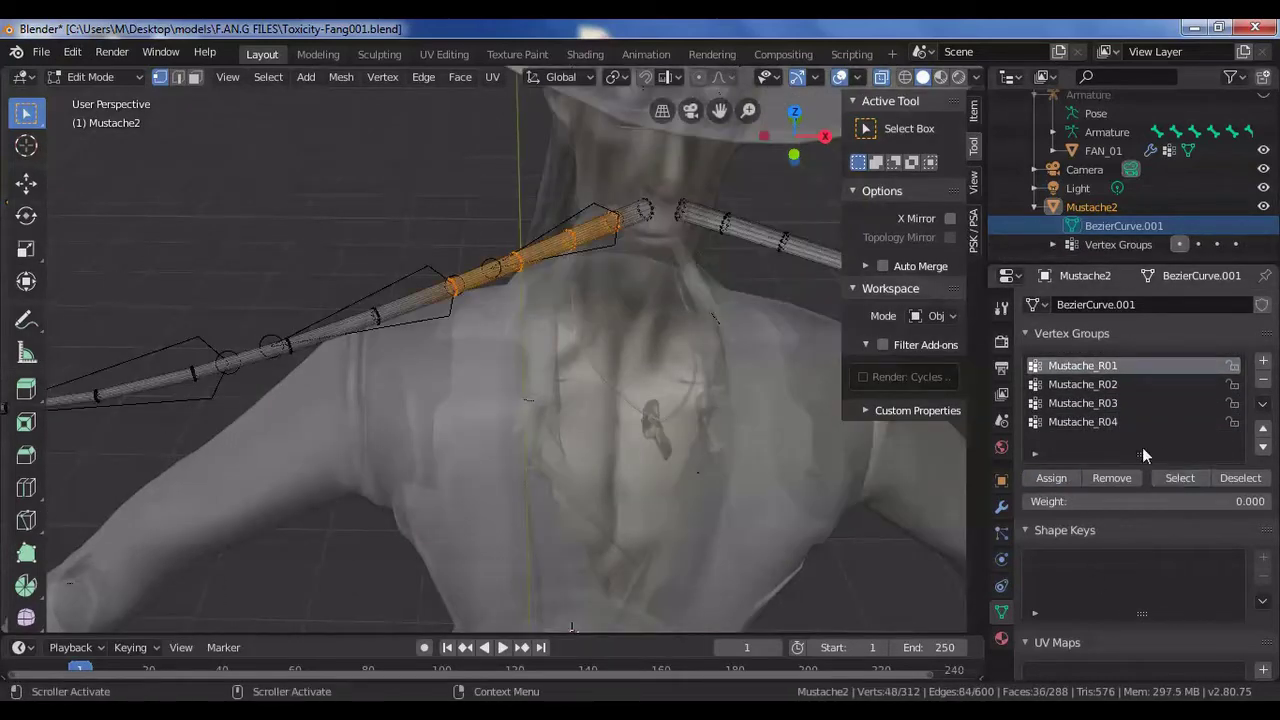
ctrl+scroll(1127, 405, down, 1)
key(alt+a)
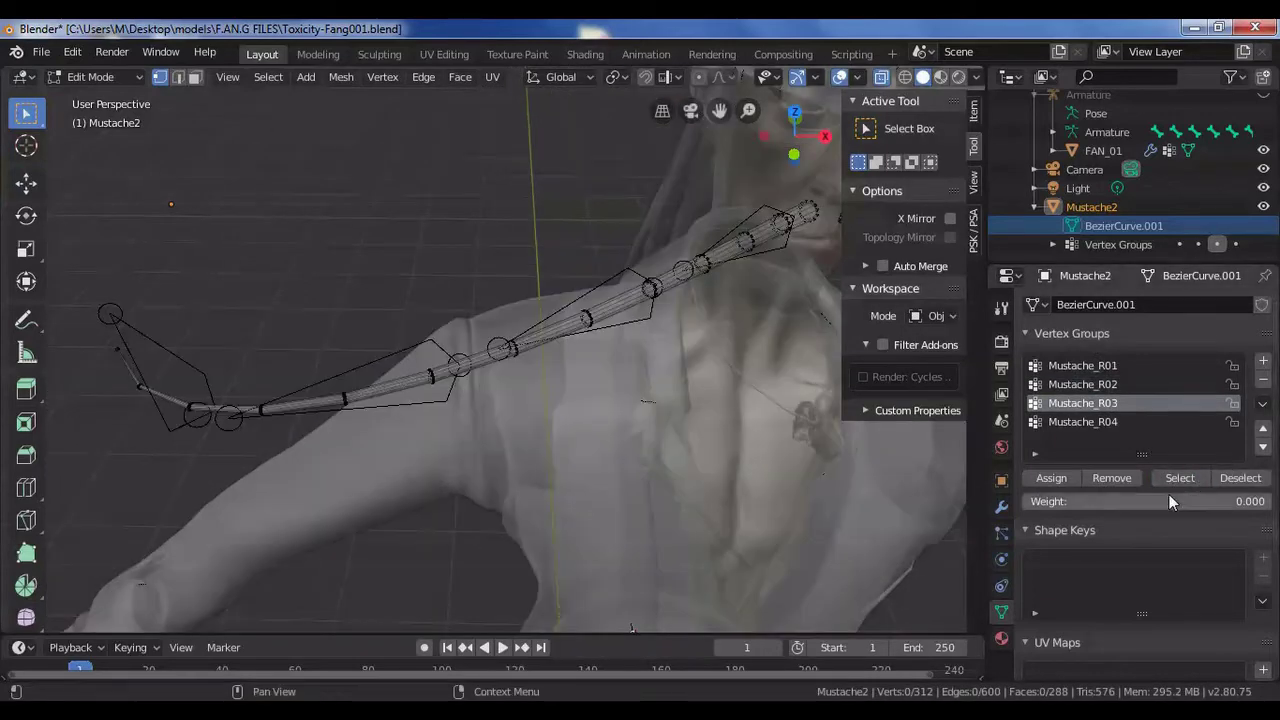
click(1180, 478)
key(alt+a)
ctrl+scroll(1125, 420, down, 1)
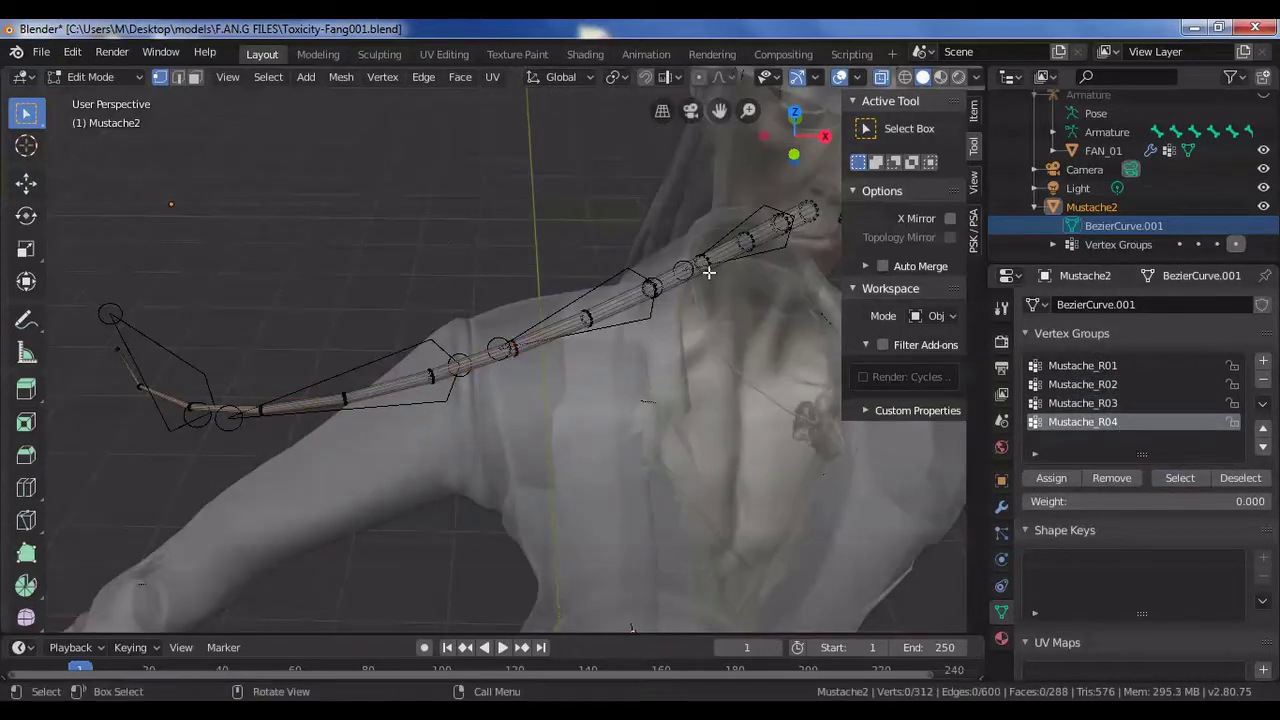
click(1180, 478)
Return the mustache mesh to Object Mode and turn X-ray off
click(95, 77)
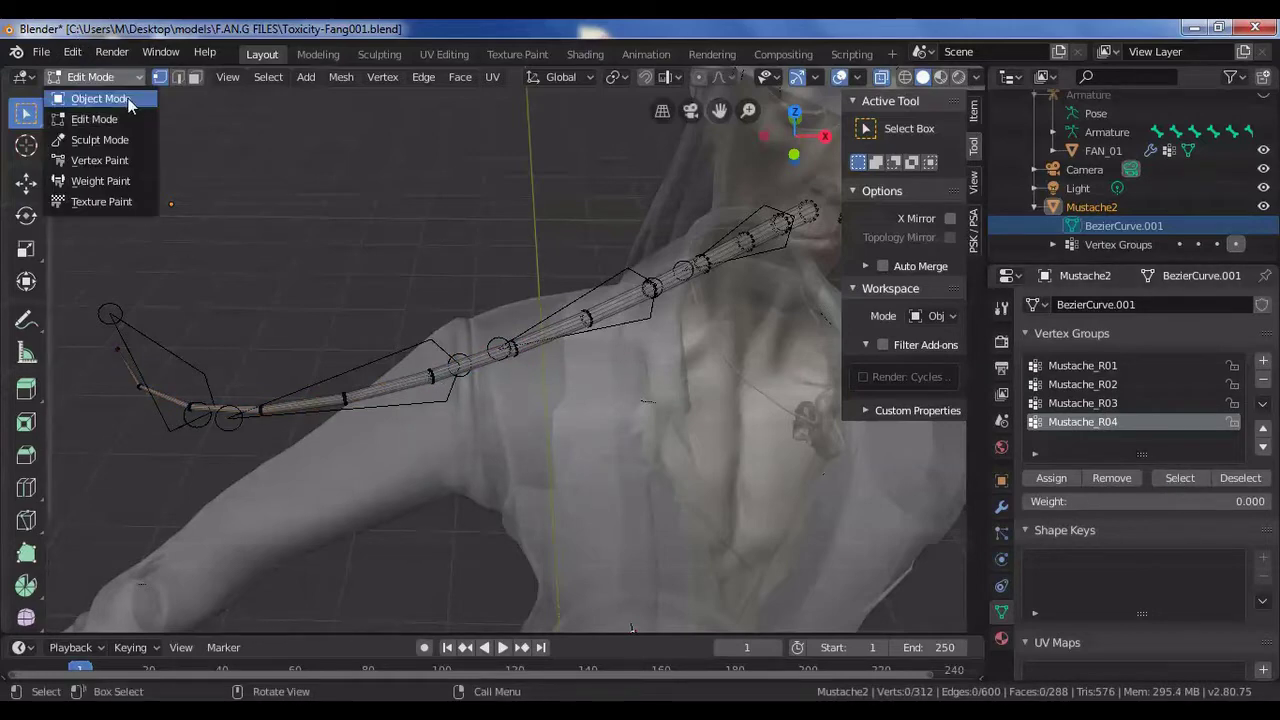
click(100, 96)
click(873, 77)
middle_drag(680, 410, 650, 405)
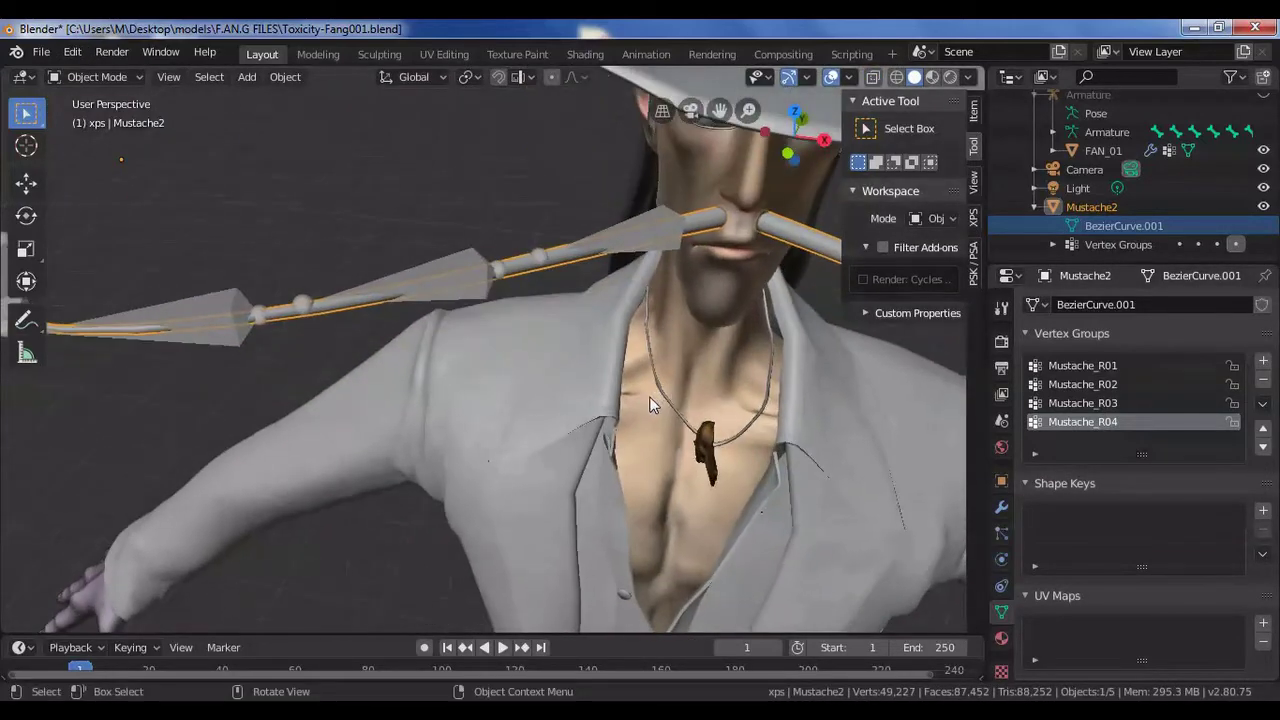
Put the Mustache armature in Pose Mode and try rotating the Mustache_R01 bone to test the mesh deformation
click(657, 229)
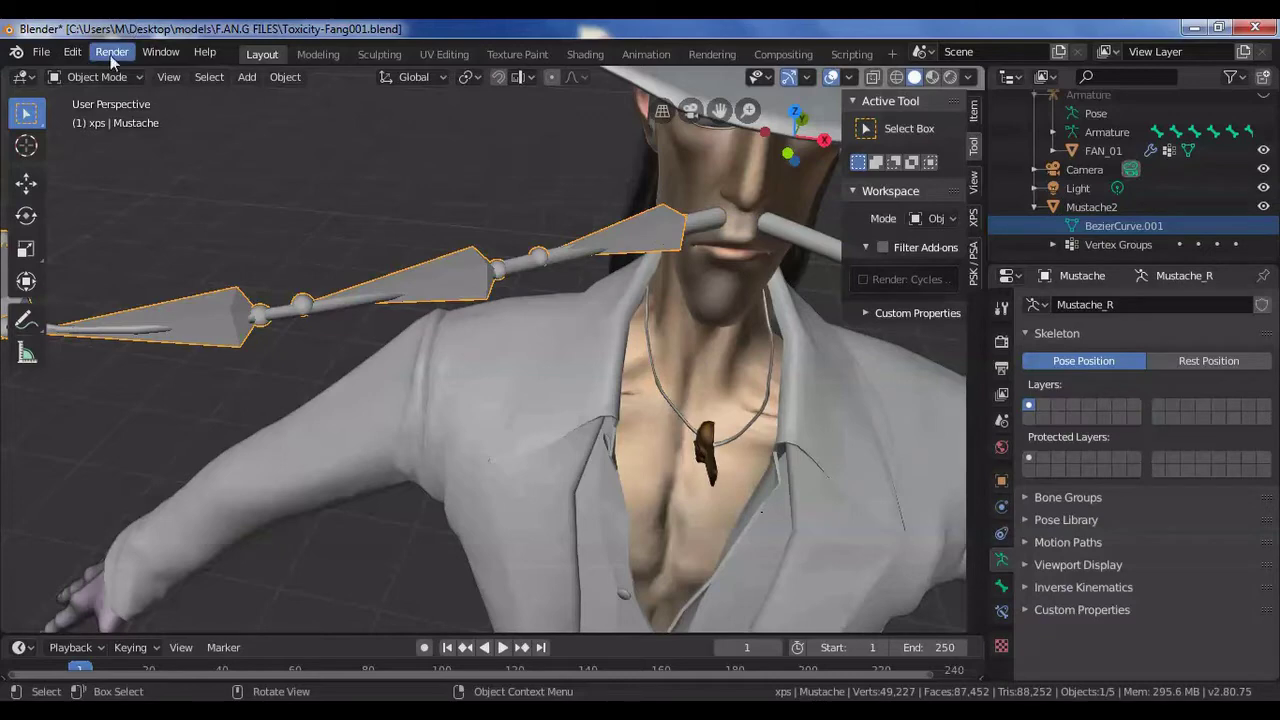
click(95, 77)
click(130, 140)
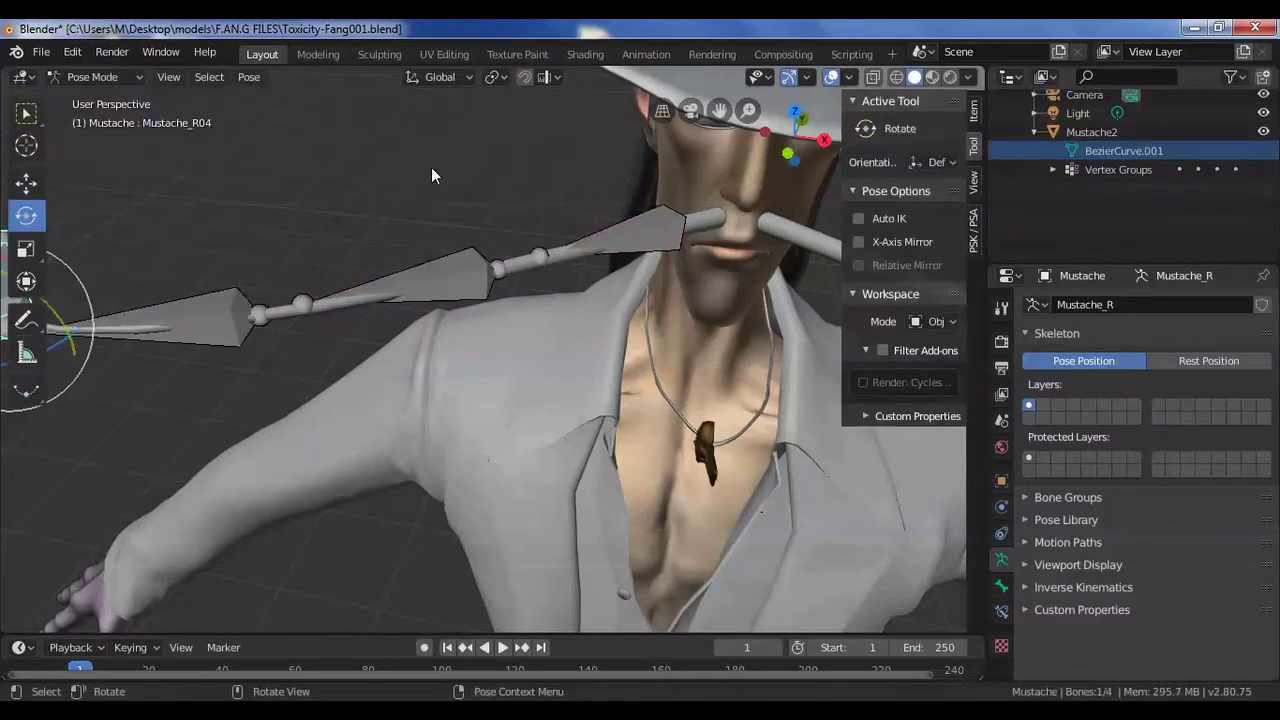
click(650, 220)
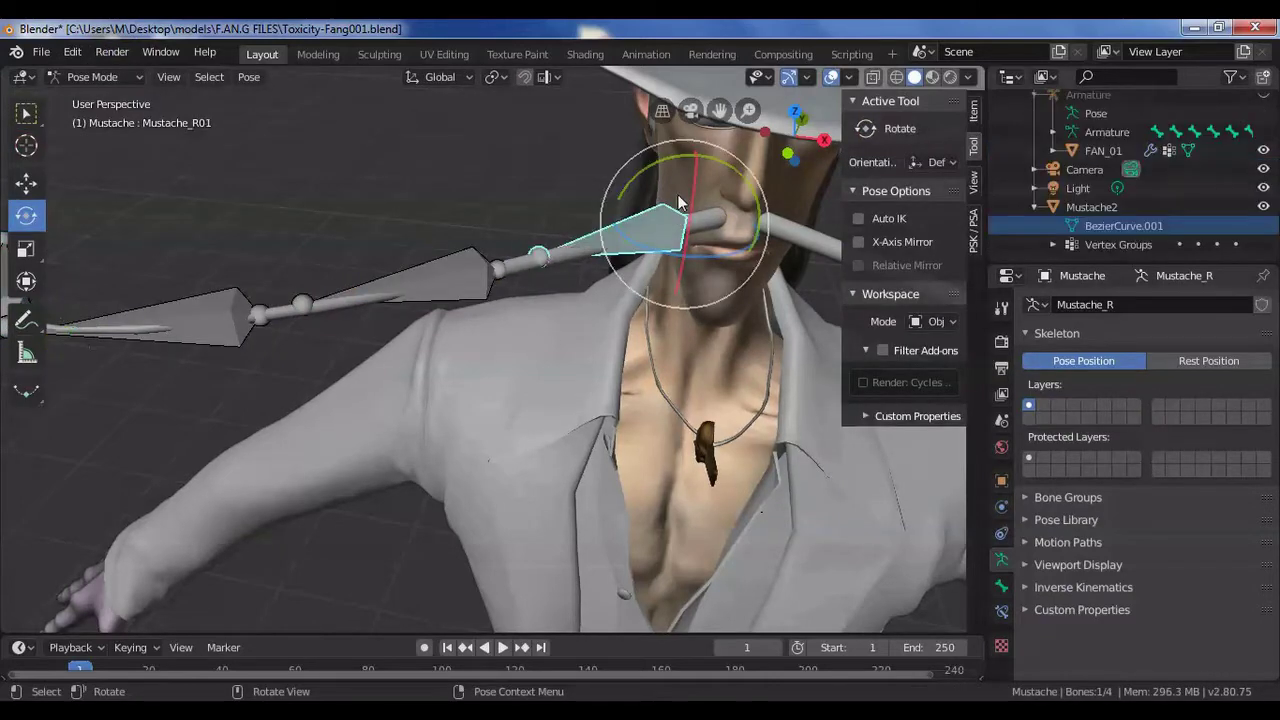
drag(686, 167, 640, 140)
Select the Mustache2 mesh together with the Mustache armature and switch the mesh to Weight Paint mode
click(1090, 207)
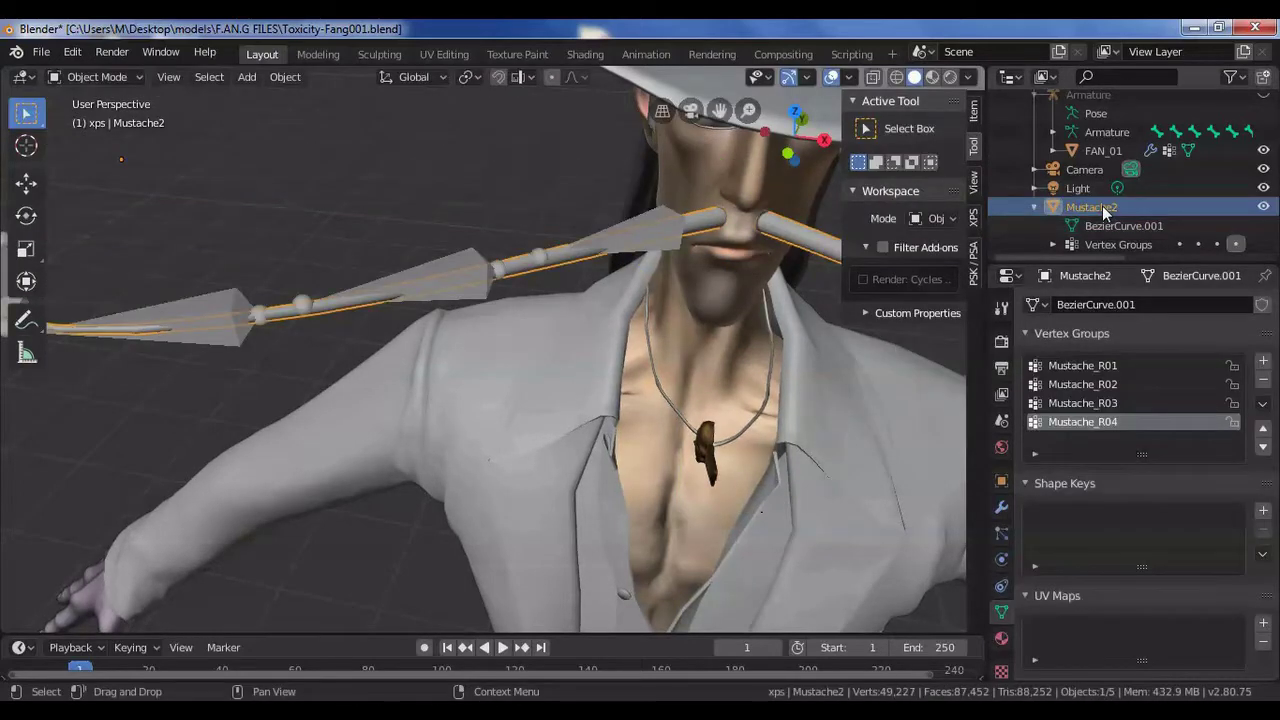
scroll(1152, 199, up, 5)
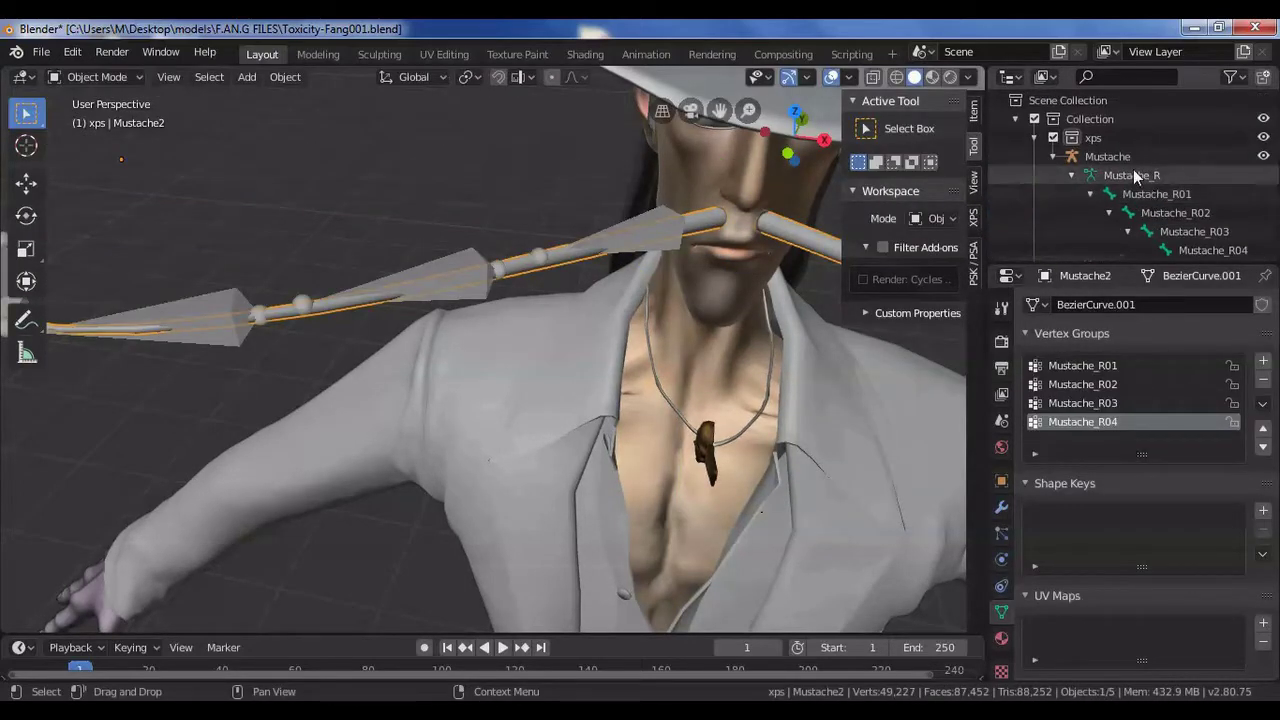
click(1124, 159)
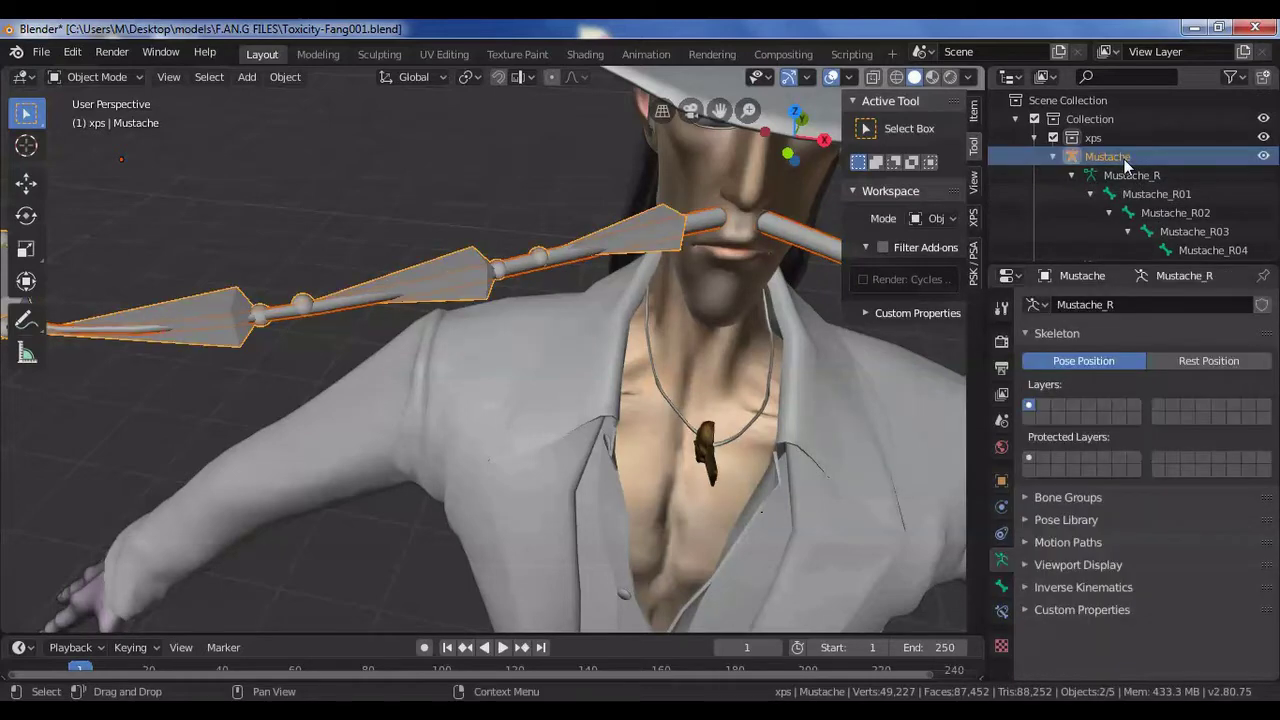
click(104, 76)
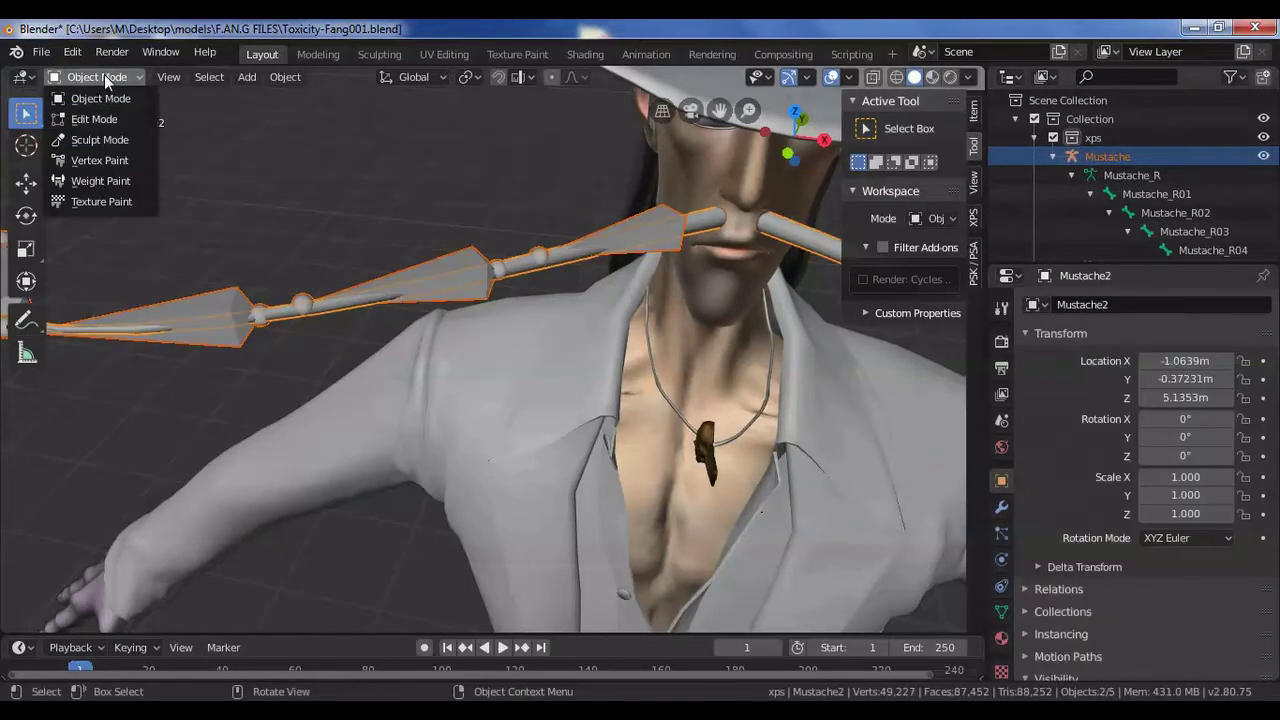
click(140, 180)
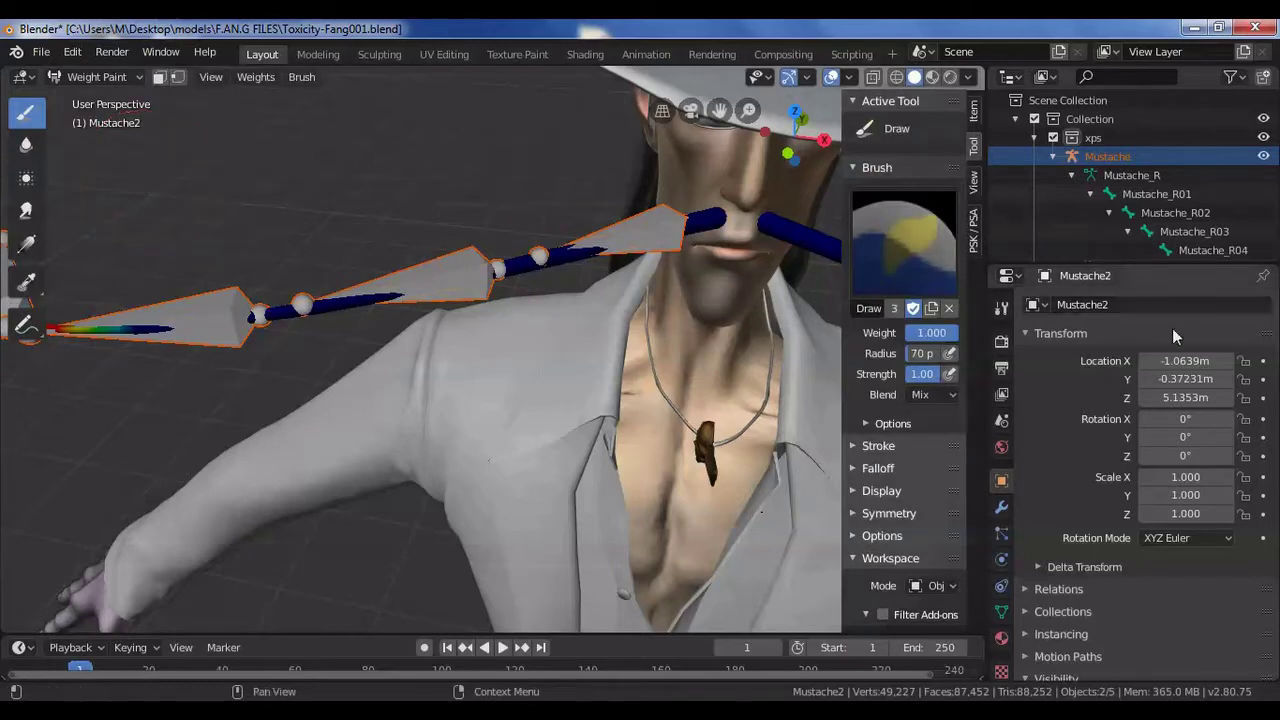
Inspect the weight distribution of each vertex group from Mustache_R01 through Mustache_R04 on the mustache mesh
click(1001, 611)
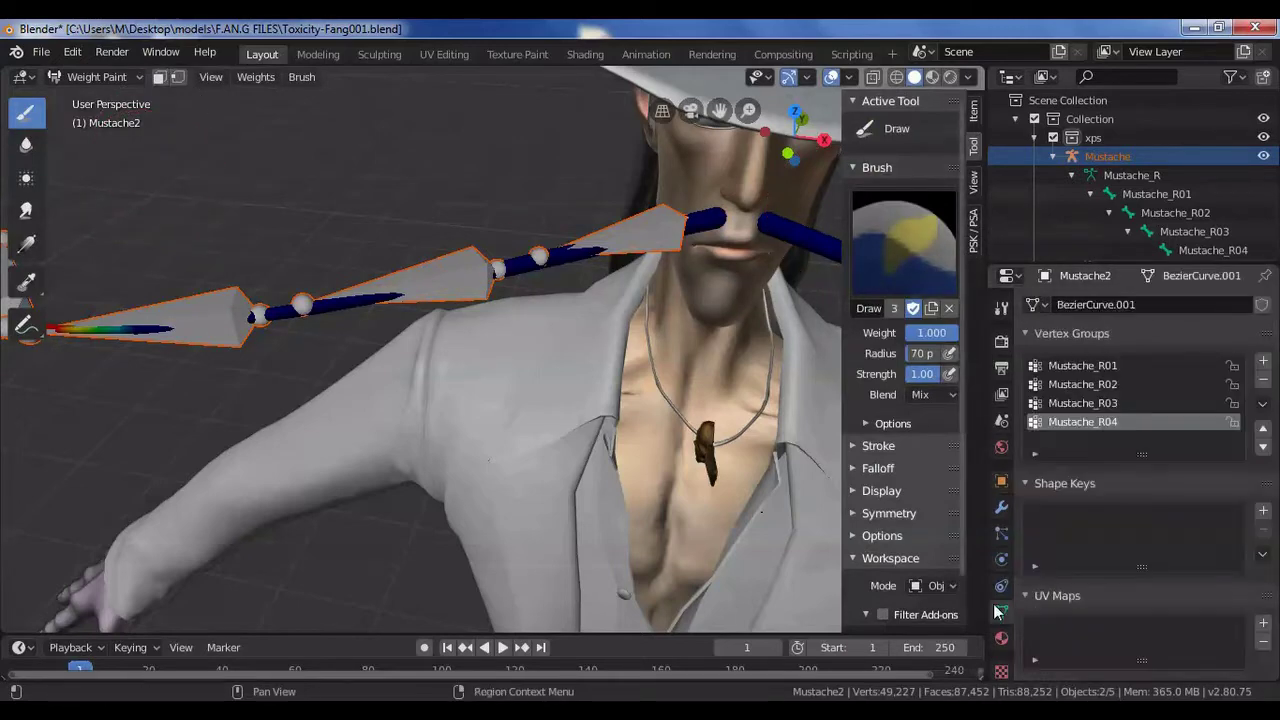
click(1110, 370)
click(1111, 386)
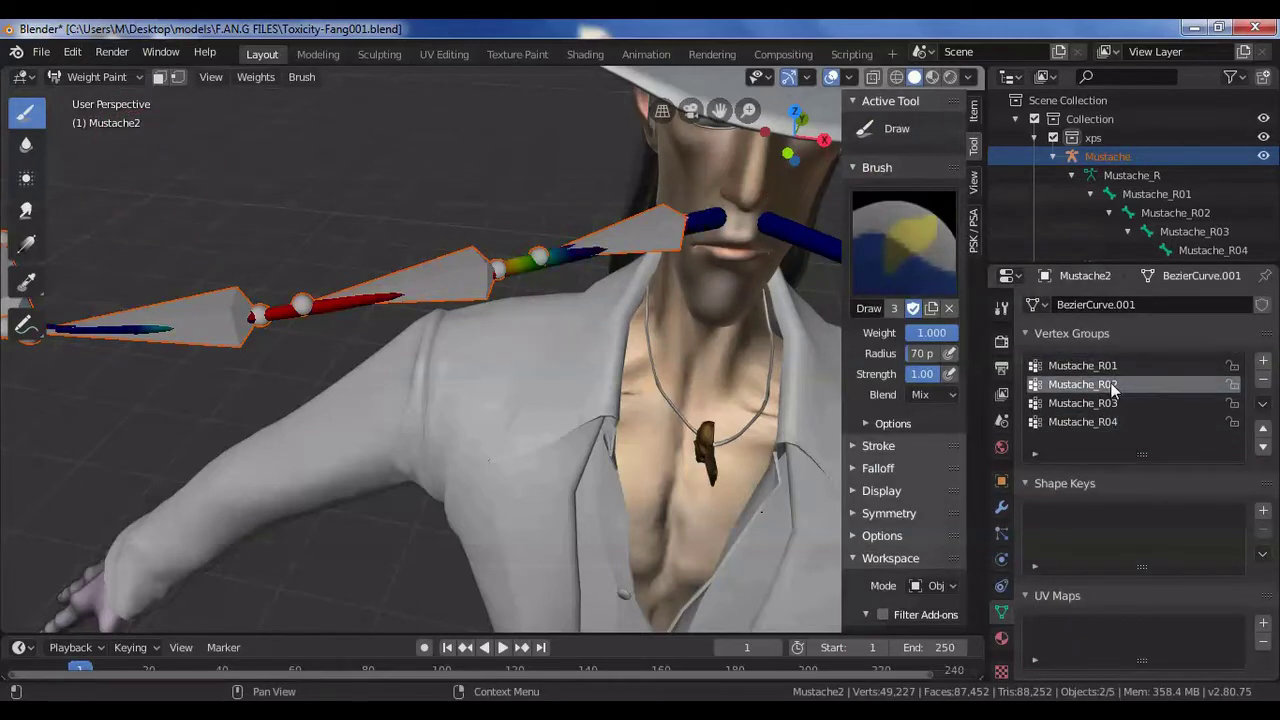
click(1113, 402)
click(1112, 422)
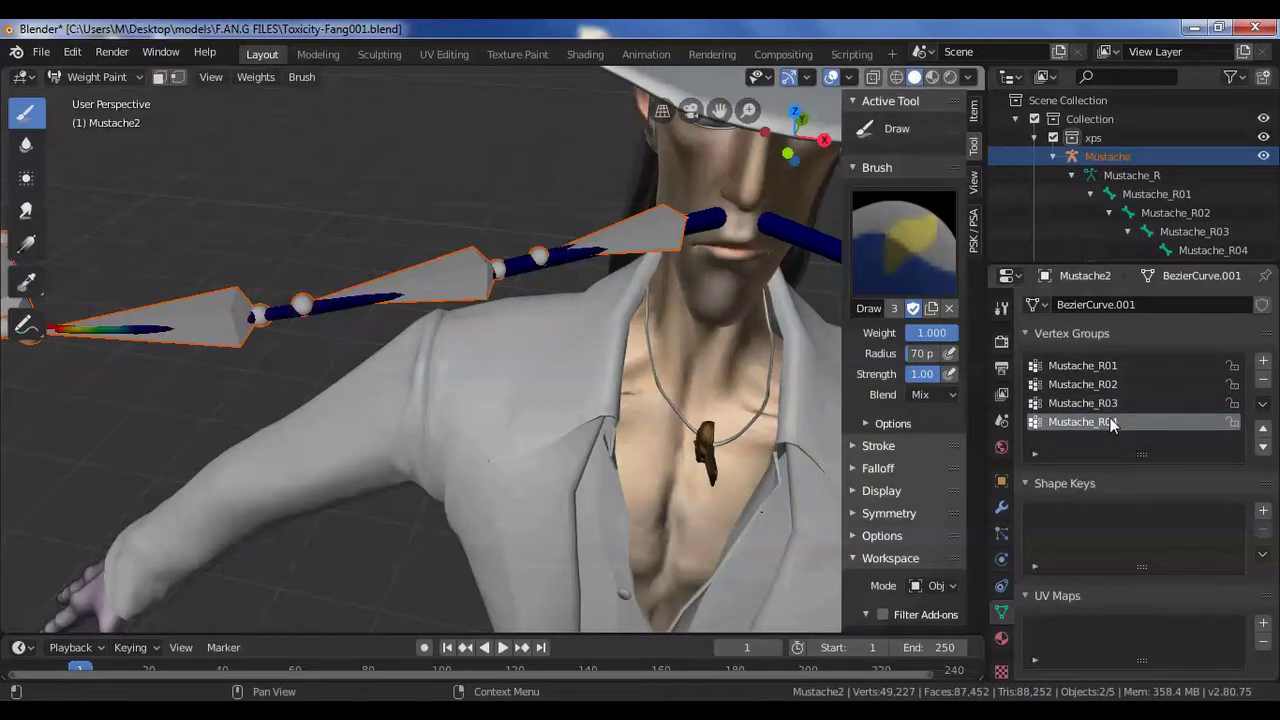
Return to Object Mode and parent the Mustache2 mesh to the Mustache armature with the Armature Deform option
click(110, 77)
click(112, 98)
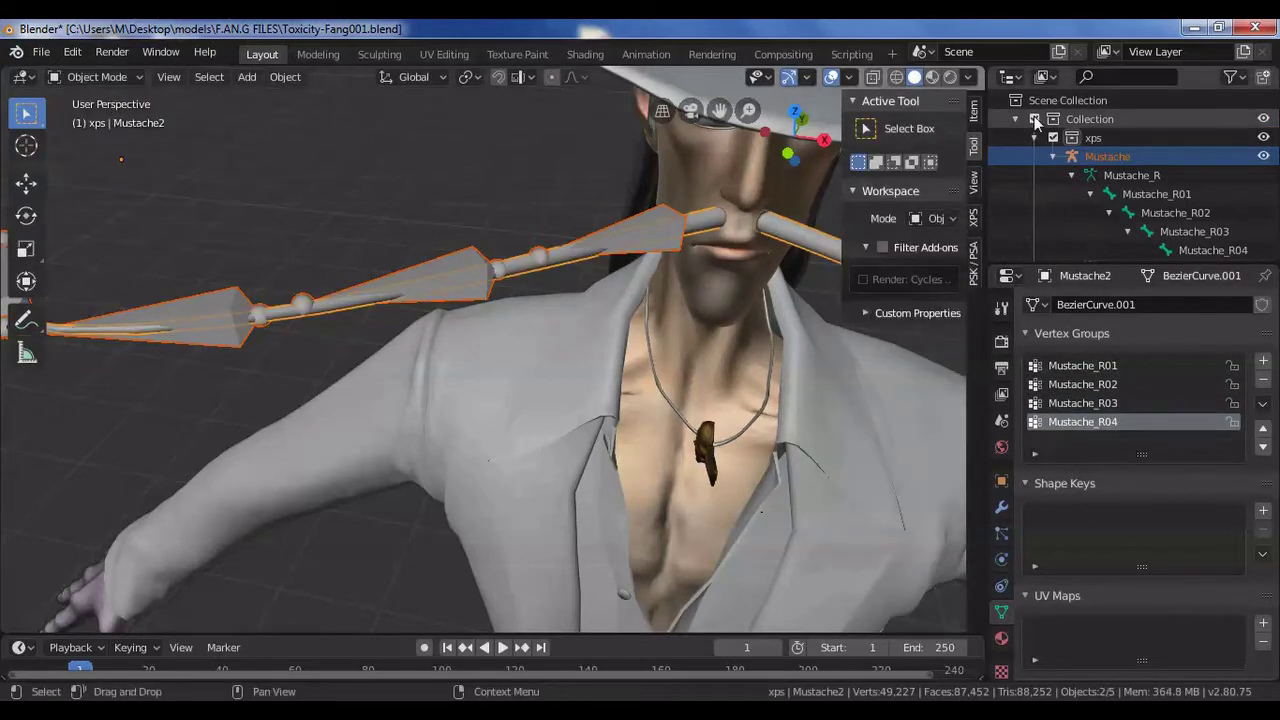
scroll(1100, 180, down, 5)
click(1100, 207)
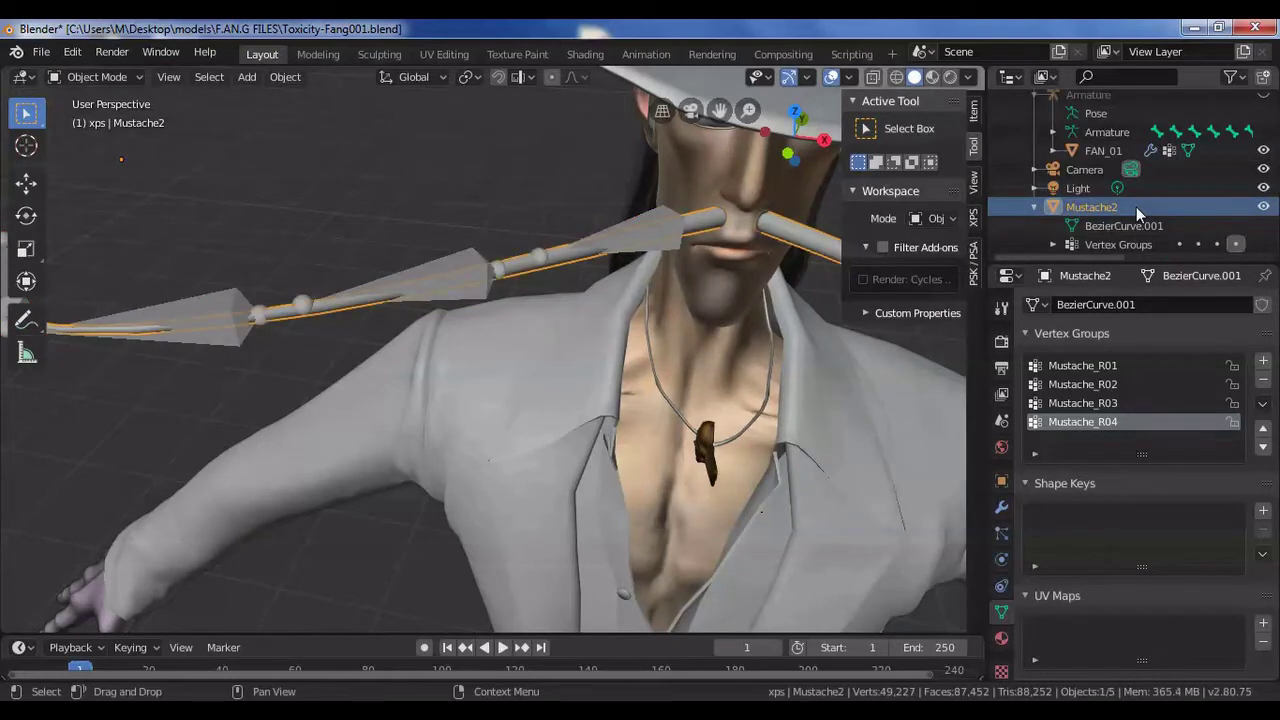
scroll(1153, 186, up, 5)
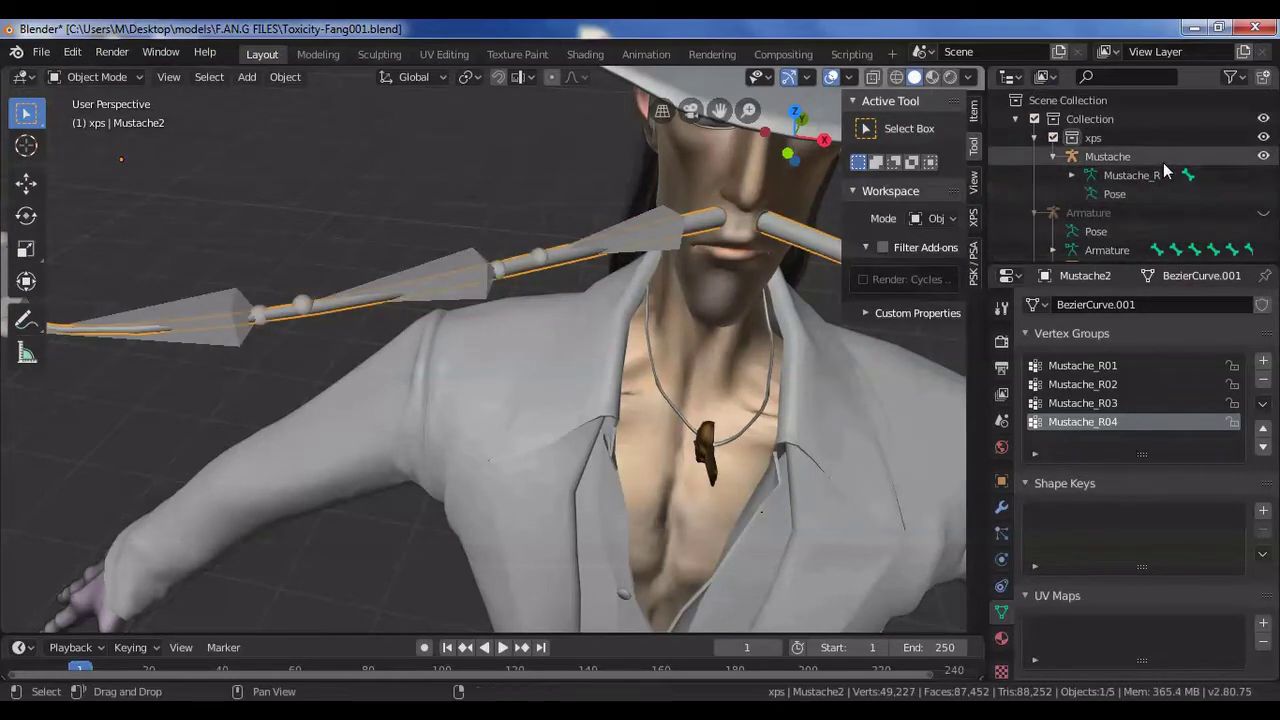
click(1161, 150)
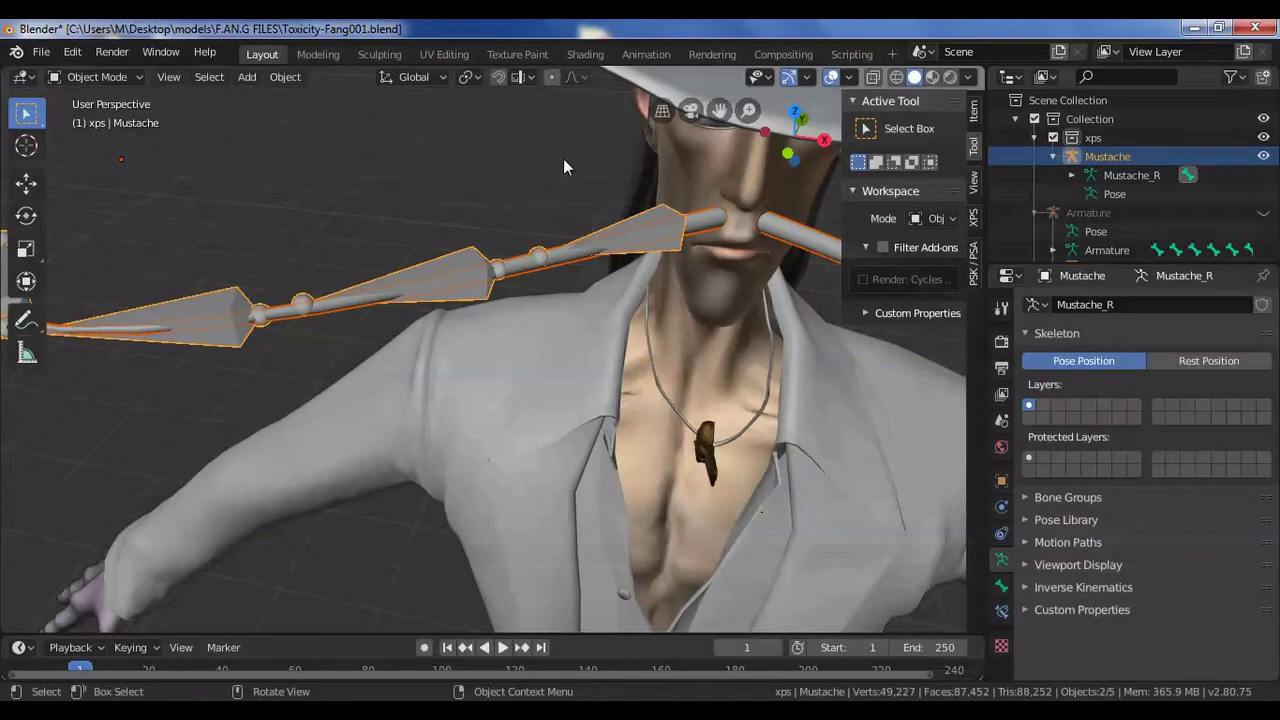
key(ctrl+p)
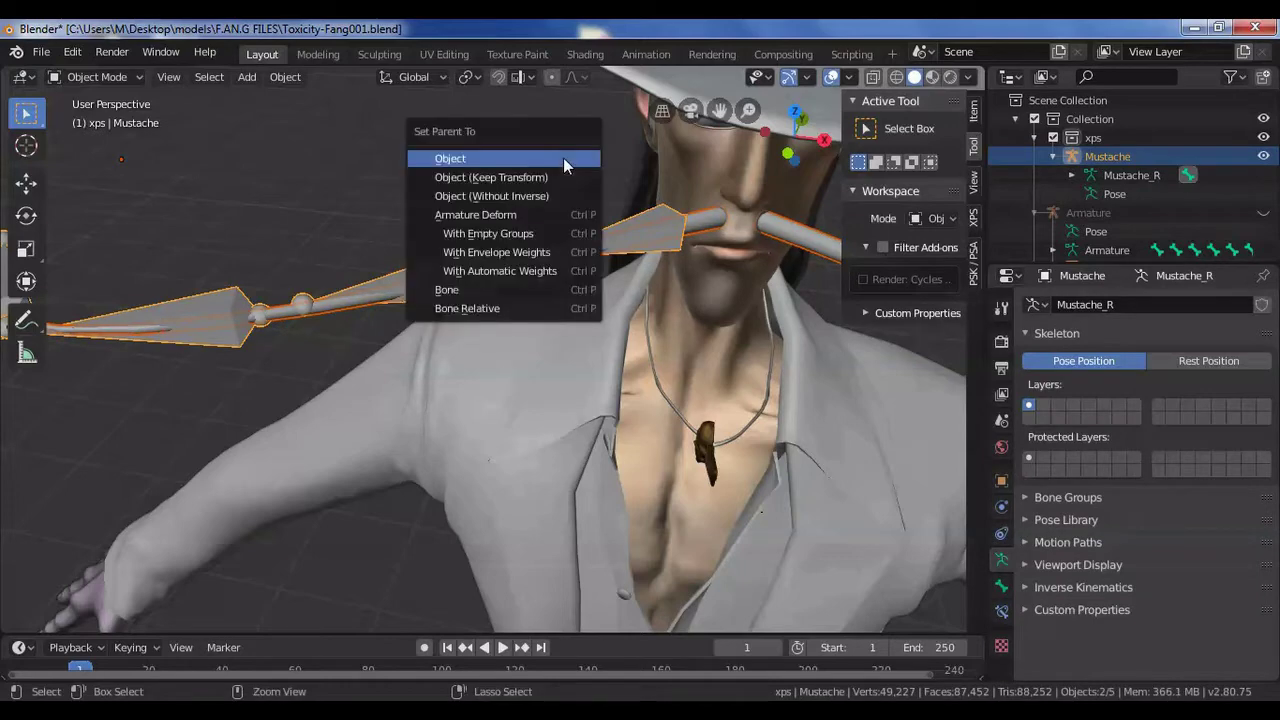
click(560, 215)
Put the Mustache armature in Pose Mode, try rotating Mustache_R01, Mustache_R02 and Mustache_R03 to test the mesh deformation, and undo the rotations
click(768, 223)
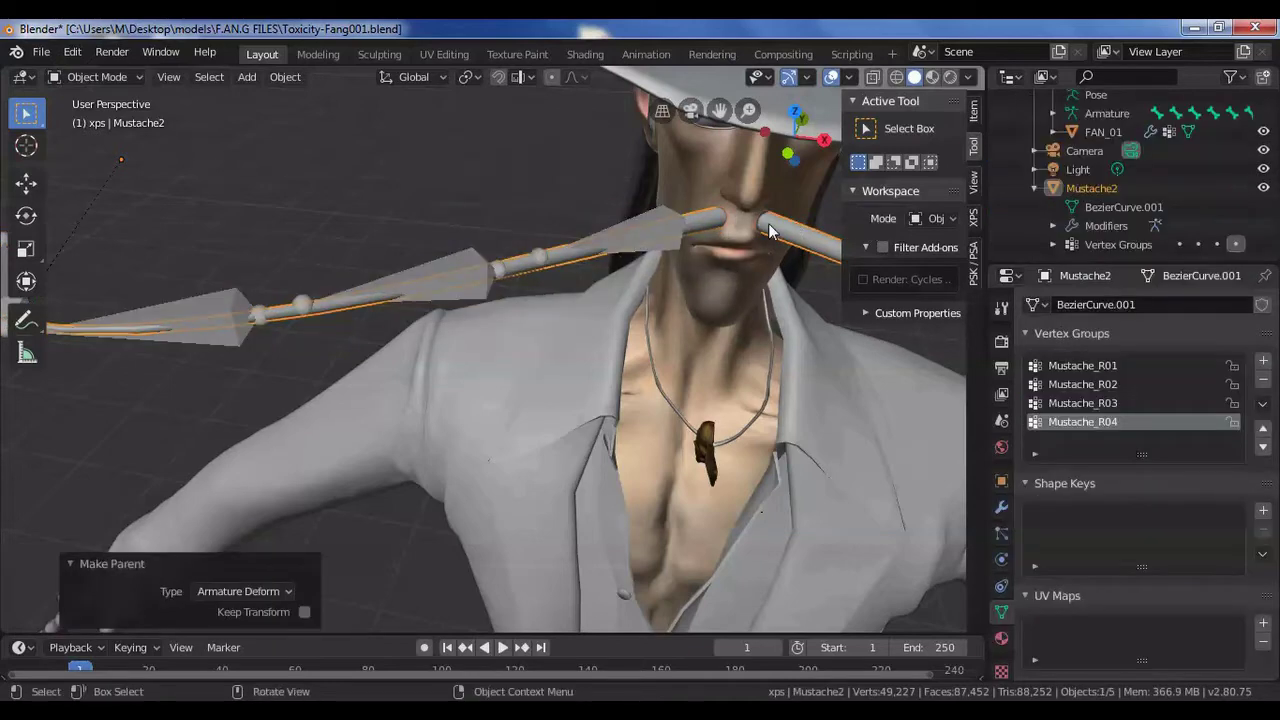
click(648, 212)
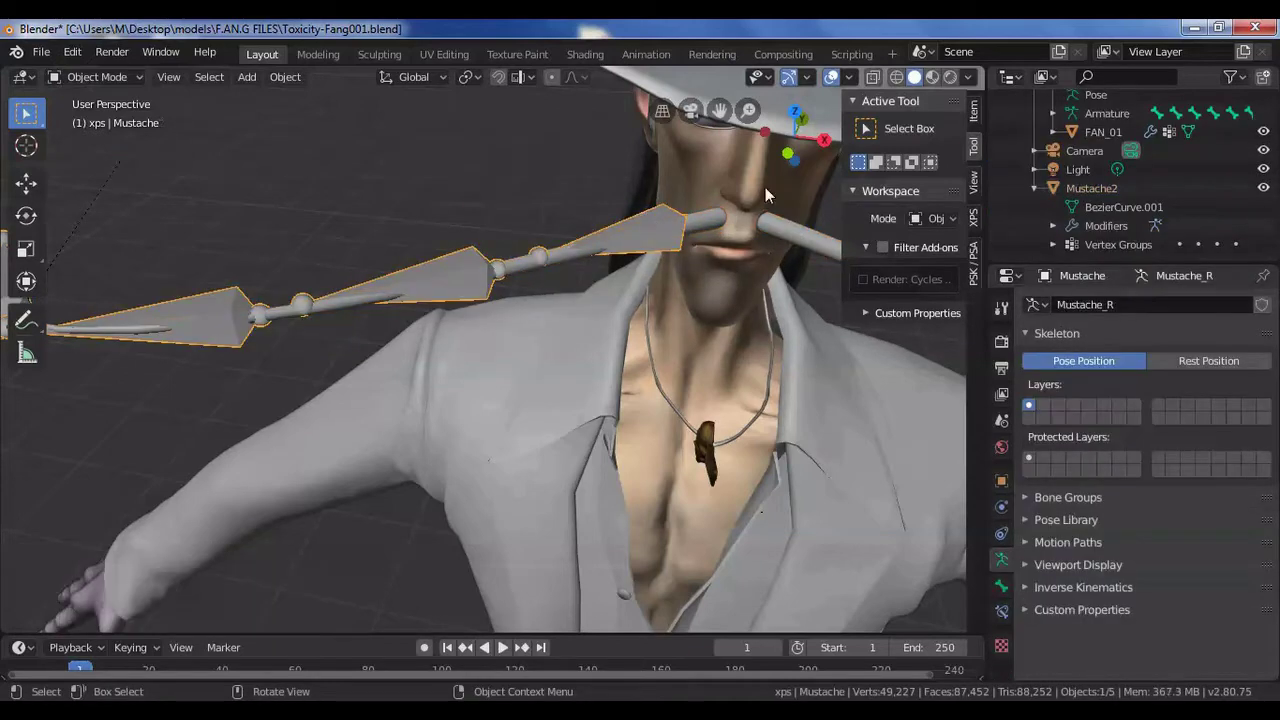
click(119, 81)
click(119, 142)
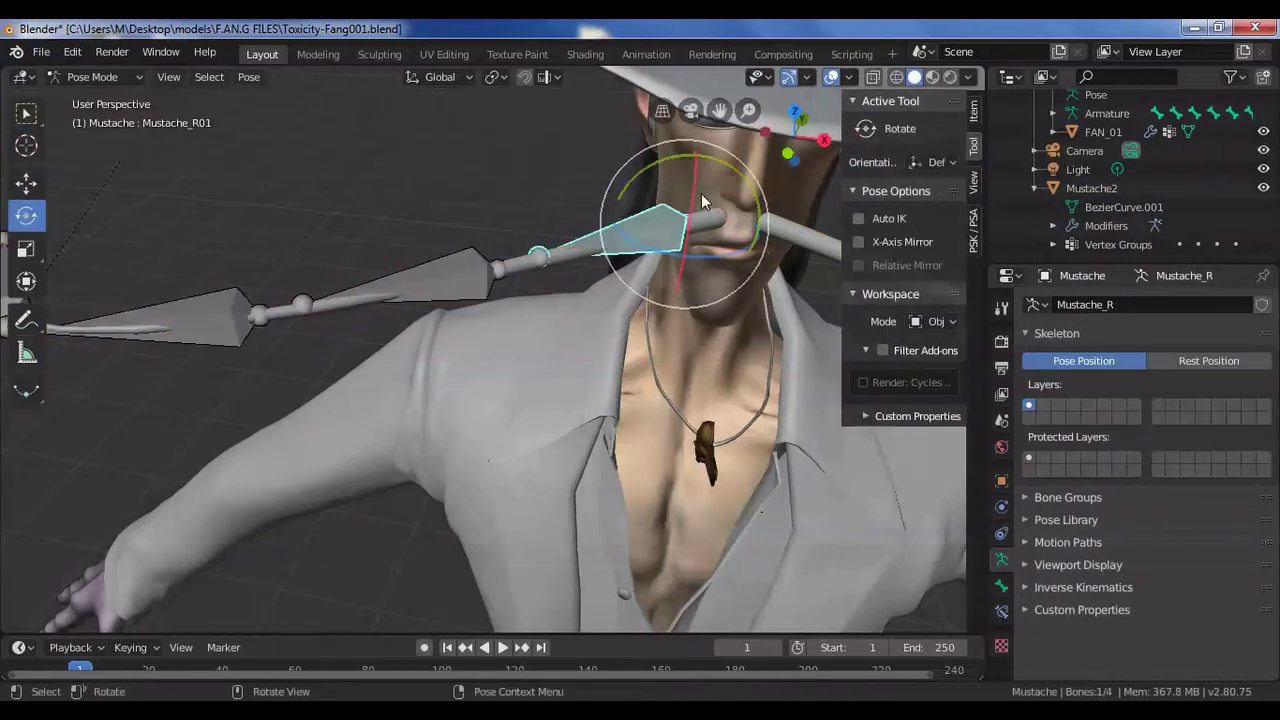
mouse_move(648, 175)
mouse_down()
mouse_move(690, 135)
mouse_move(634, 183)
mouse_move(643, 172)
mouse_up()
click(445, 268)
drag(522, 208, 470, 203)
key(ctrl+z)
click(222, 318)
drag(262, 253, 282, 284)
key(ctrl+z)
Return the Mustache armature to Object Mode, then copy it and paste a duplicate into the scene
scroll(1216, 204, up, 4)
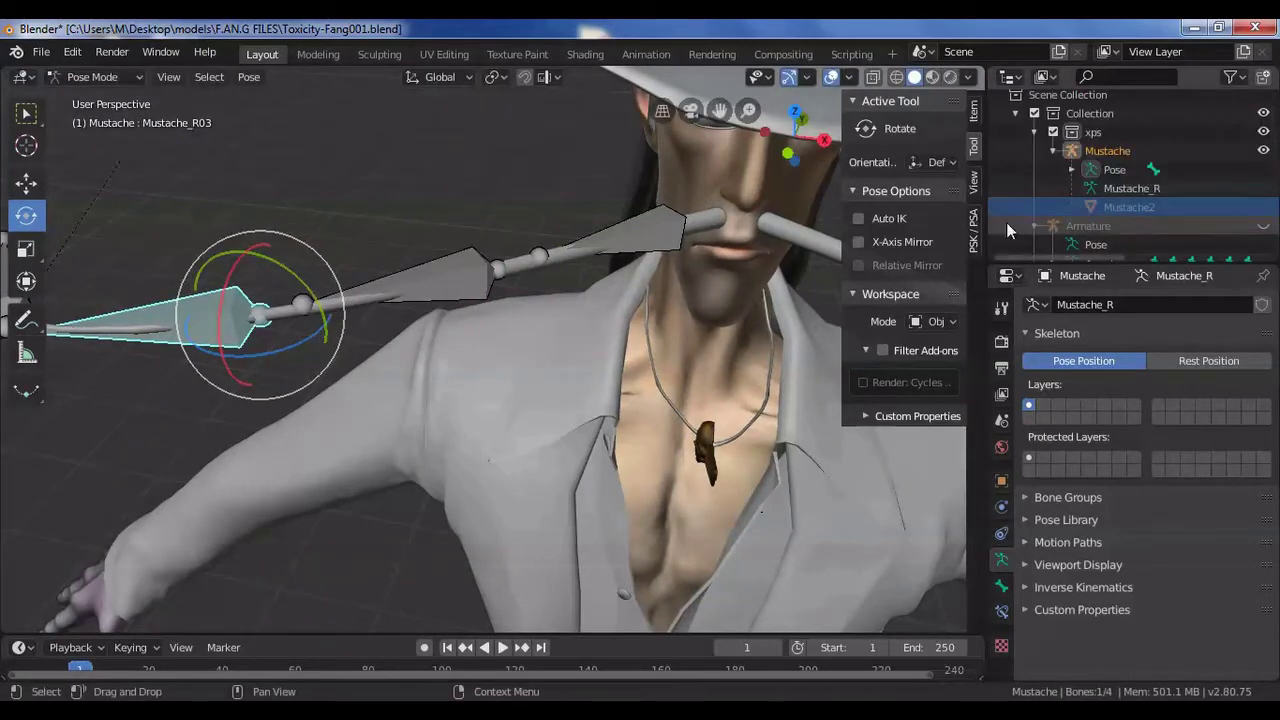
key(ctrl+Tab)
middle_drag(371, 171, 600, 320)
right_click(558, 301)
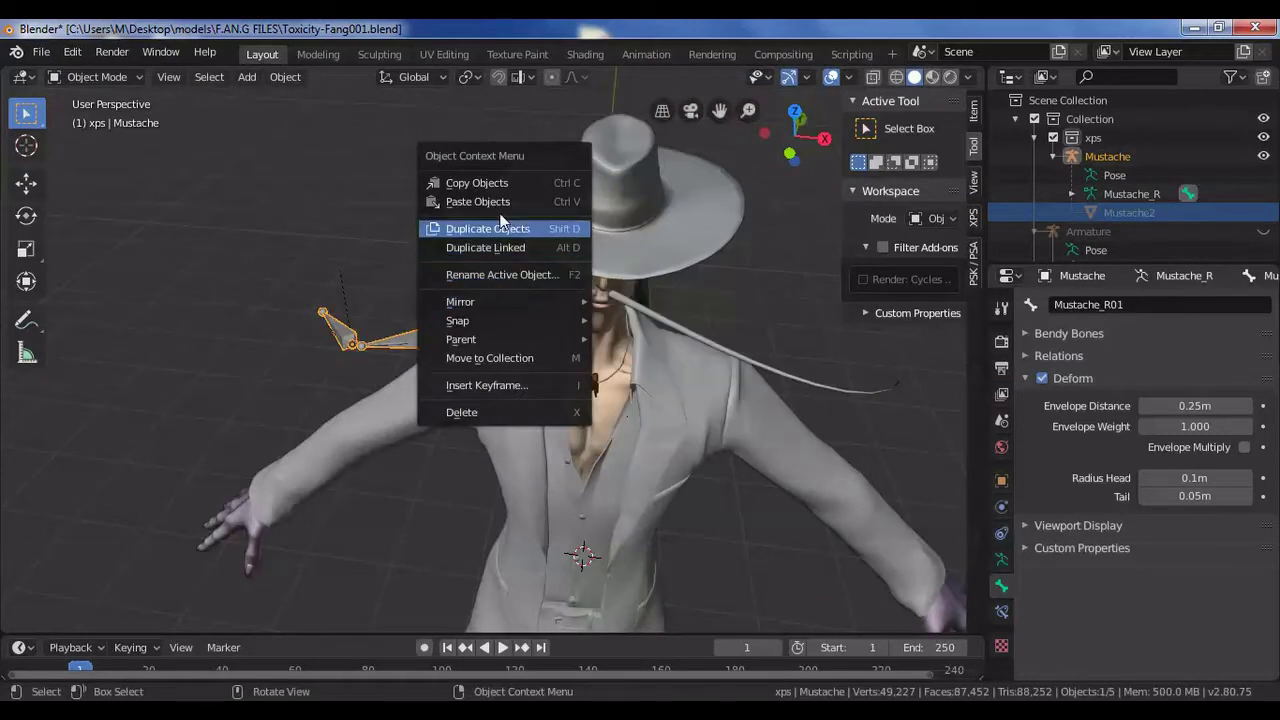
click(512, 180)
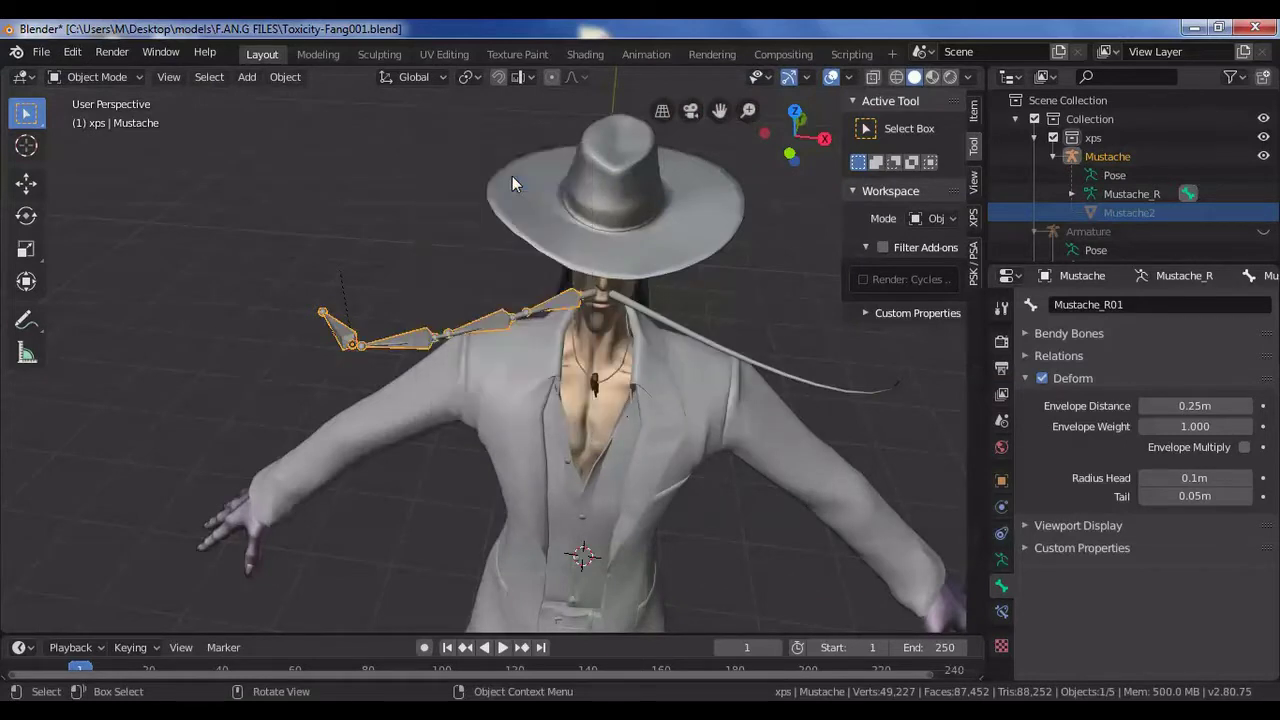
right_click(567, 307)
click(559, 317)
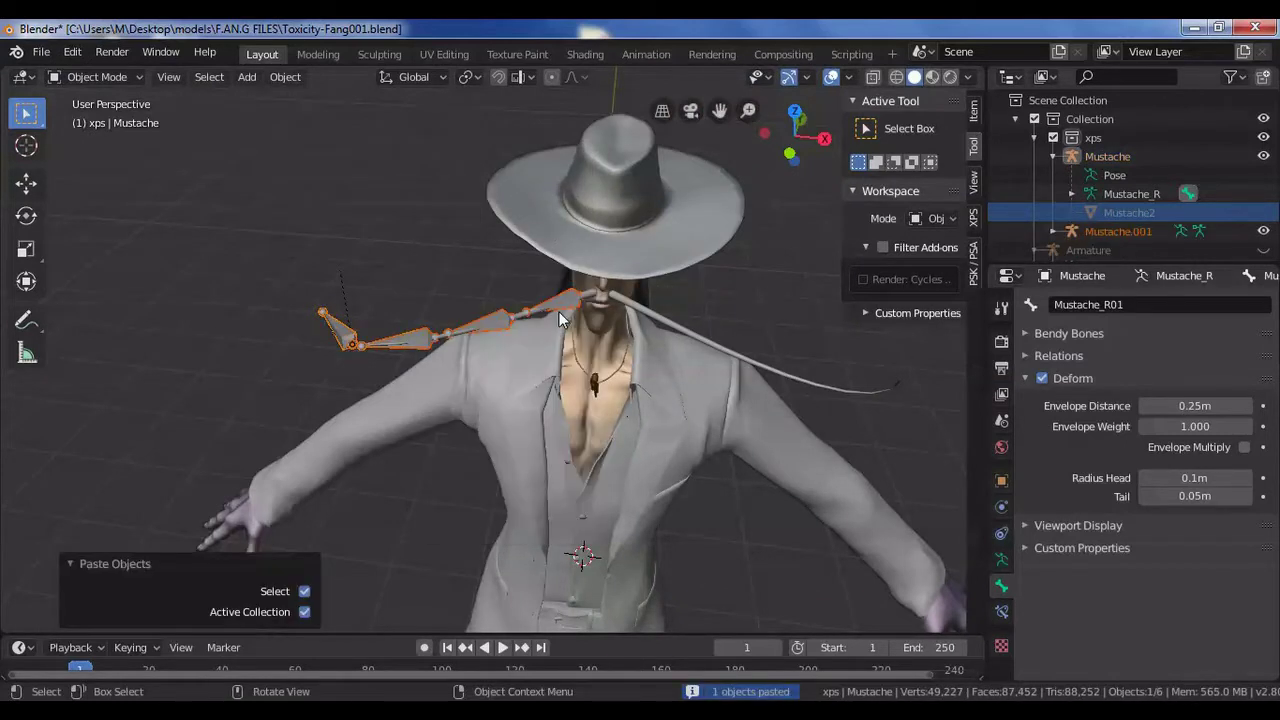
Mirror the pasted Mustache.001 armature along its local X axis
scroll(574, 360, up, 5)
right_click(631, 255)
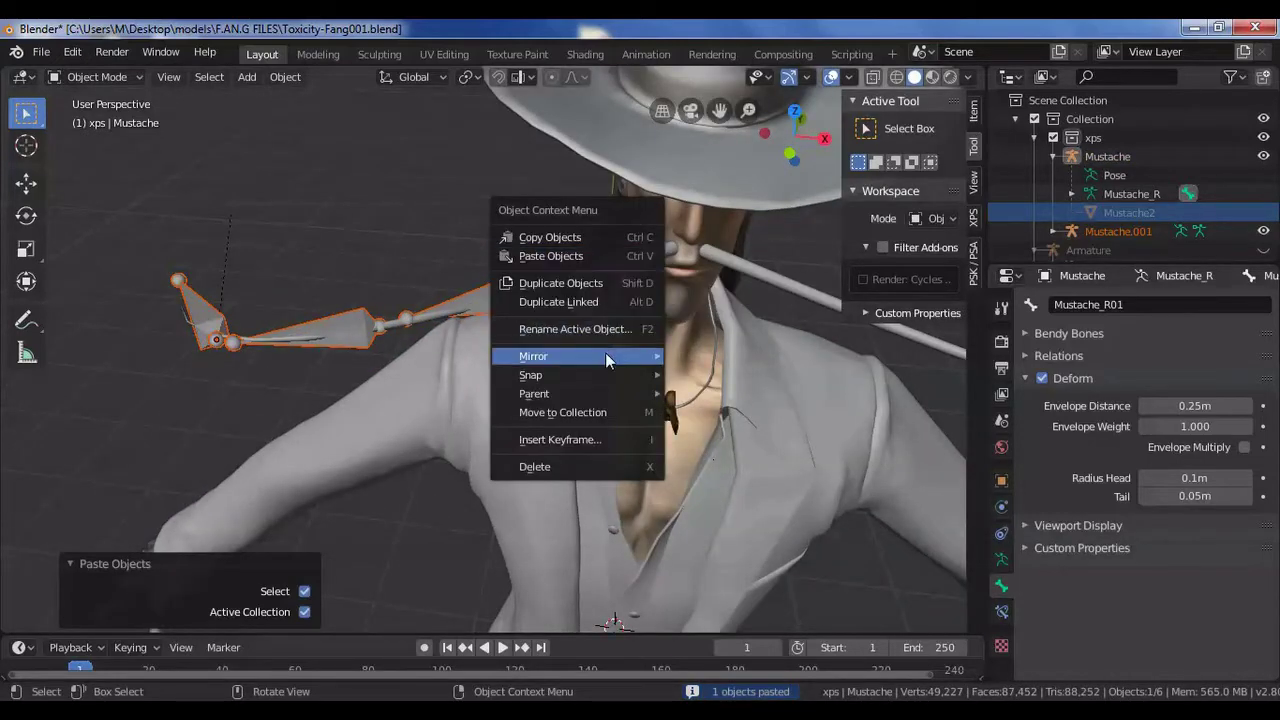
mouse_move(627, 354)
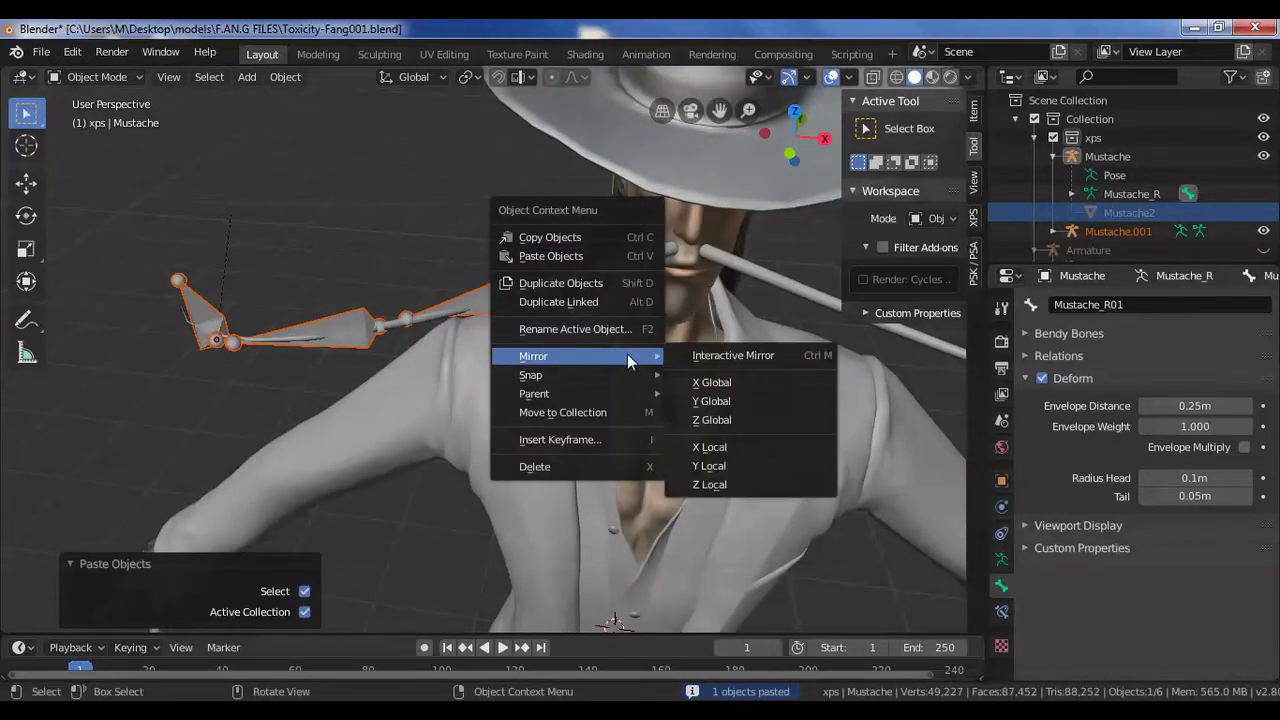
click(706, 444)
Move and rotate the mirrored armature so its bones line up with the opposite mustache strand
scroll(707, 445, down, 4)
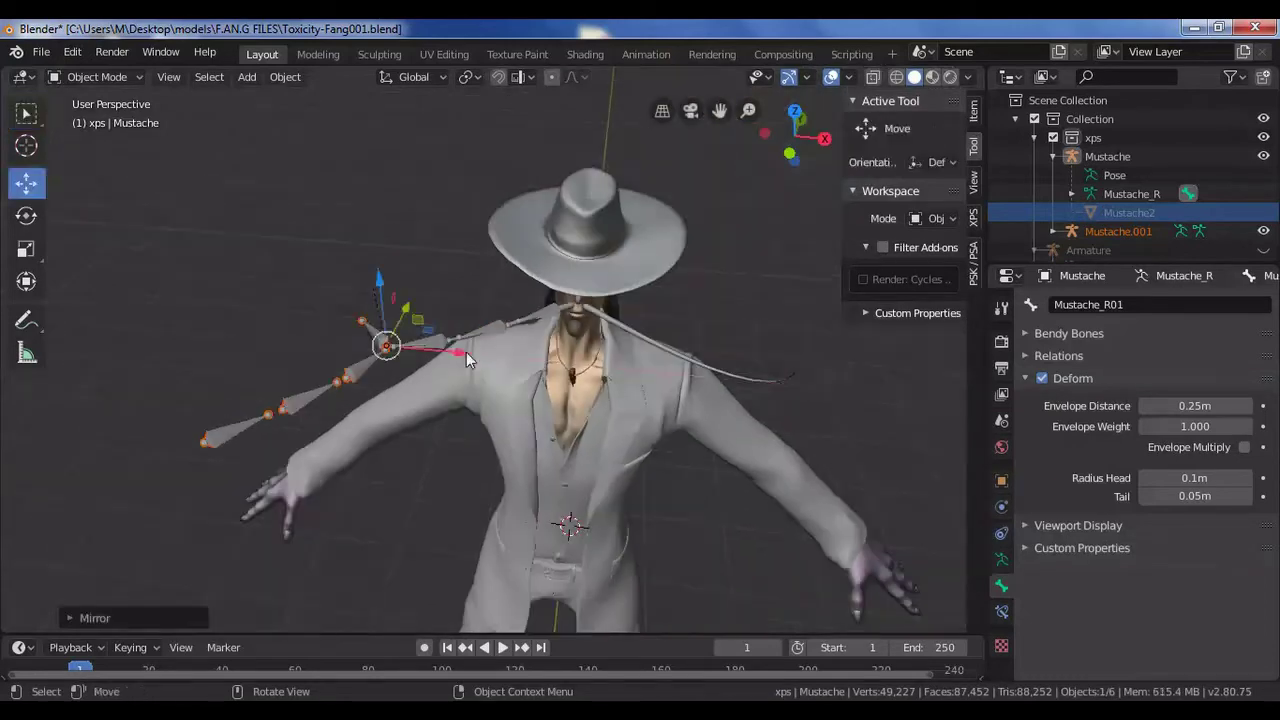
drag(466, 354, 809, 420)
click(27, 216)
click(809, 420)
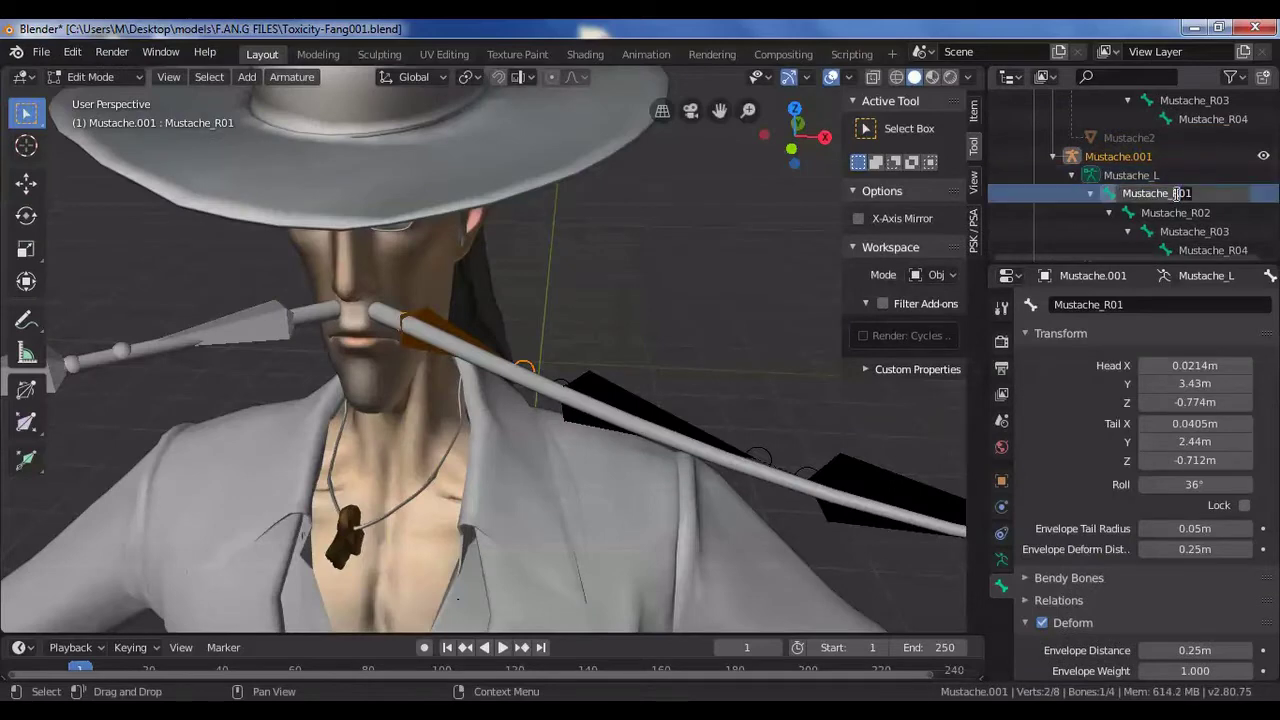
Rename the mirrored armature's bones as Mustache_L01, Mustache_L02, Mustache_L03 and Mustache_L04
click(1175, 212)
click(1194, 231)
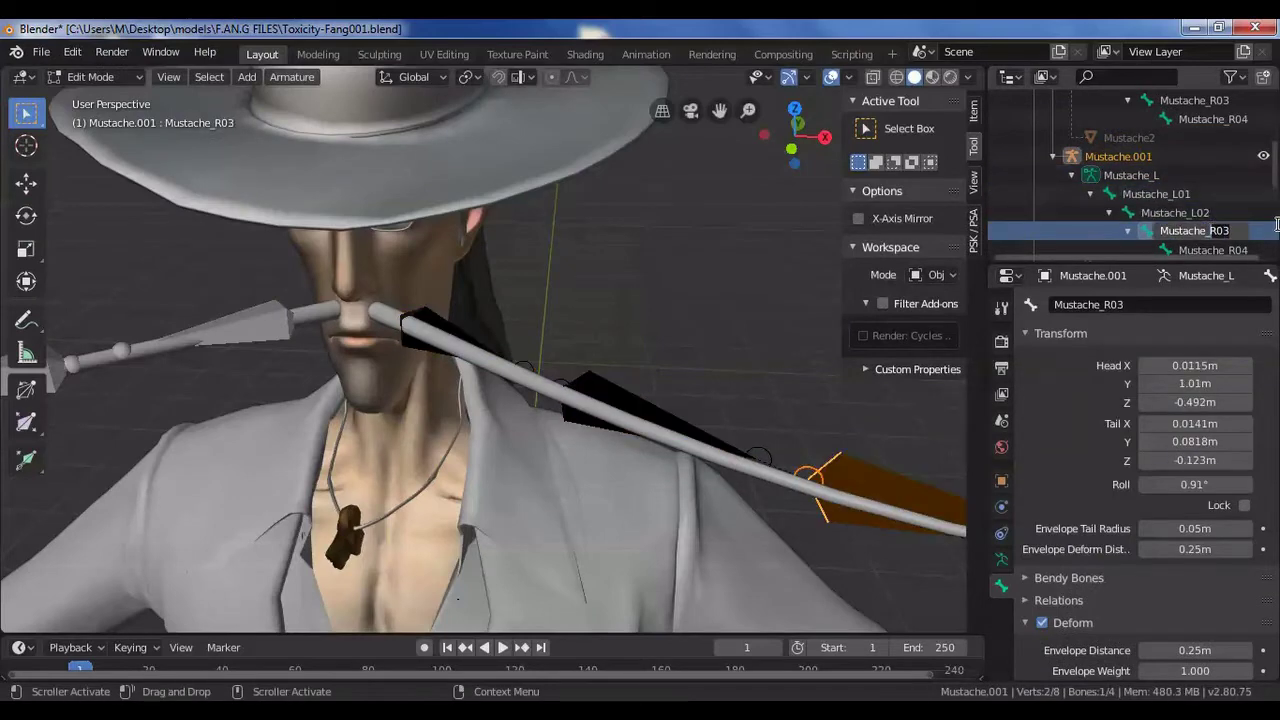
click(1190, 212)
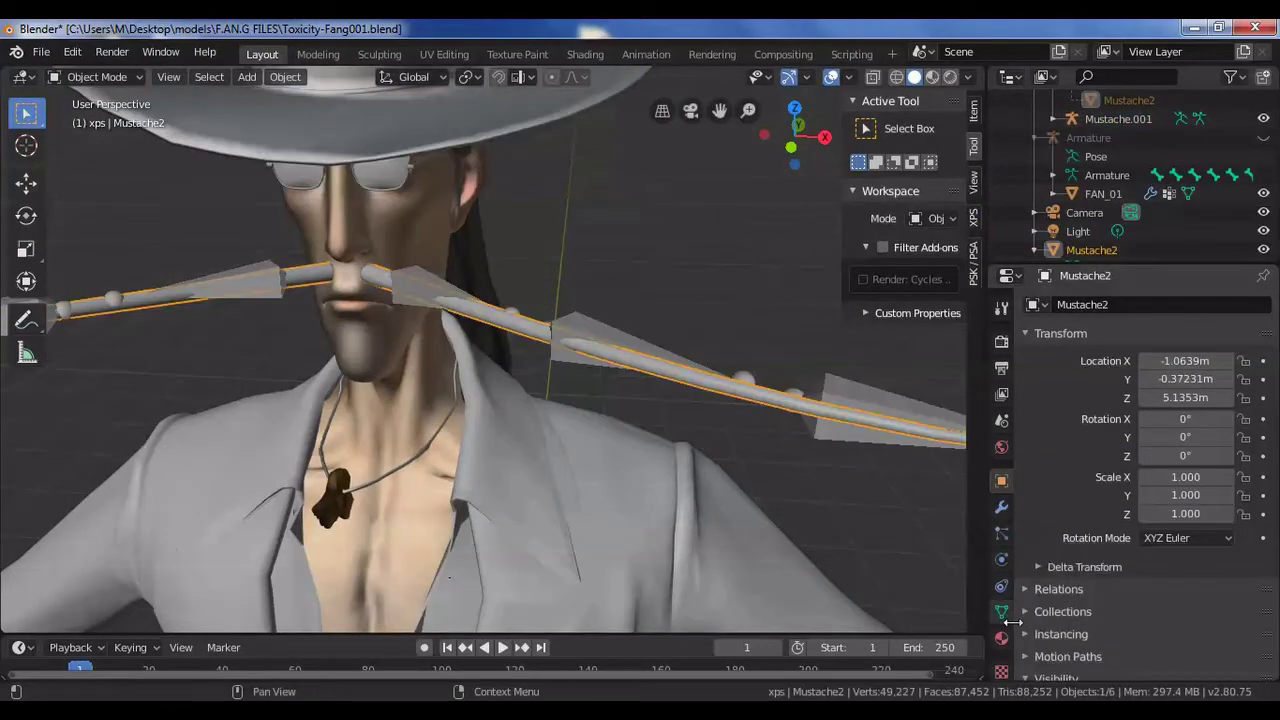
Add four vertex groups to the Mustache2 mesh and name them Mustache_L01, Mustache_L02, Mustache_L03 and Mustache_L04
click(1001, 612)
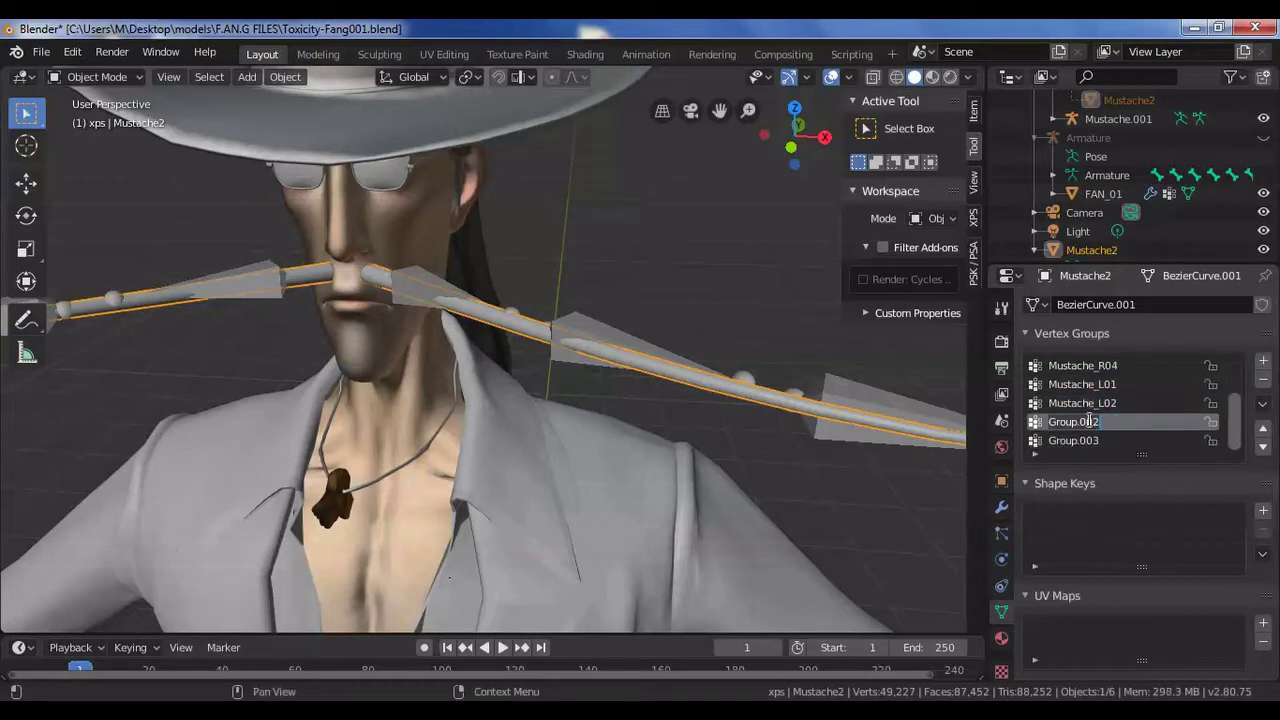
double_click(1093, 441)
text(Mustache_L04)
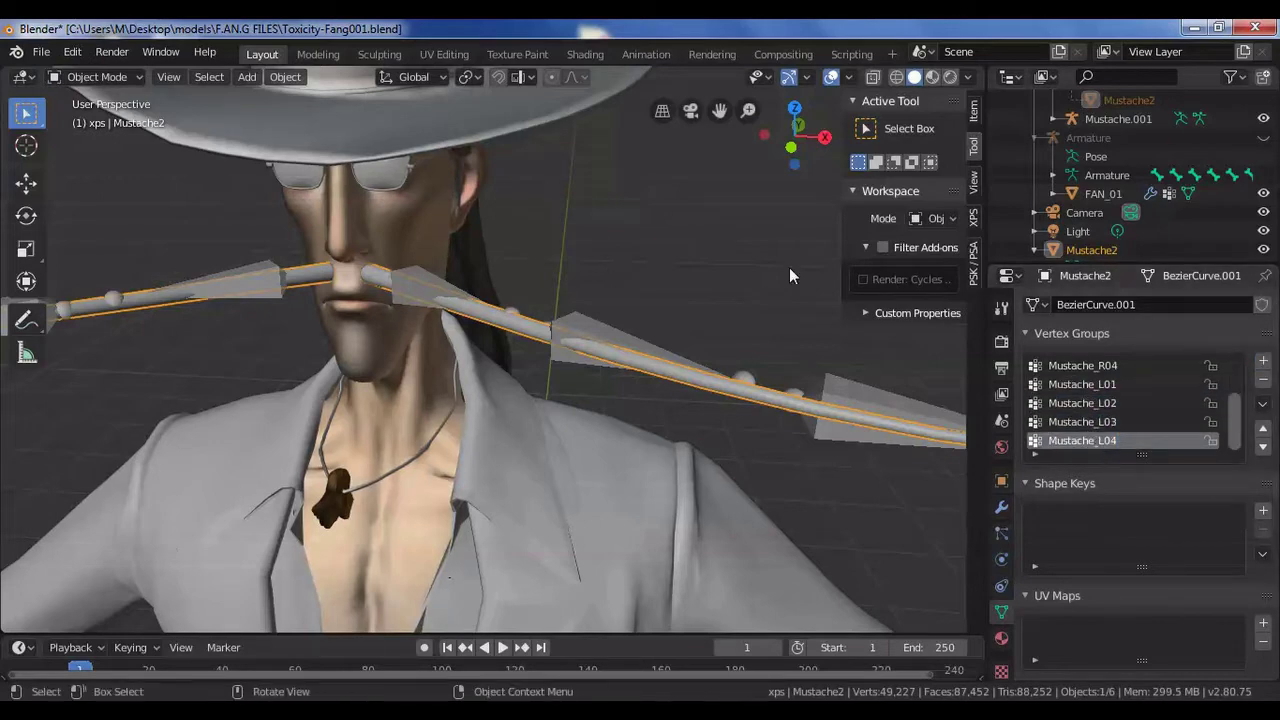
Put the Mustache2 mesh in Edit Mode with X-ray on and box-select vertices of the left strand for the Mustache_L01 group
click(97, 77)
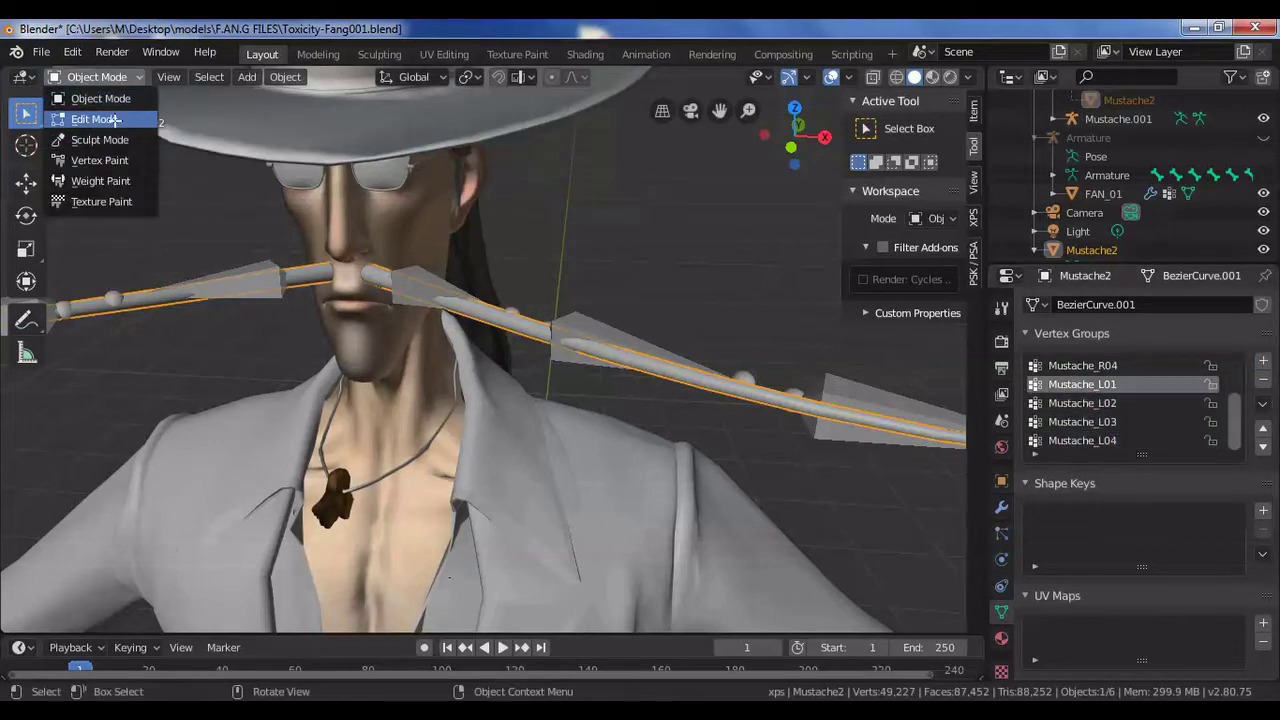
click(95, 119)
click(881, 77)
mouse_move(560, 350)
middle_down()
mouse_move(469, 370)
mouse_move(520, 345)
middle_up()
mouse_move(534, 265)
shift+mouse_down()
mouse_move(534, 306)
mouse_move(665, 380)
shift+mouse_up()
middle_drag(665, 380, 672, 398)
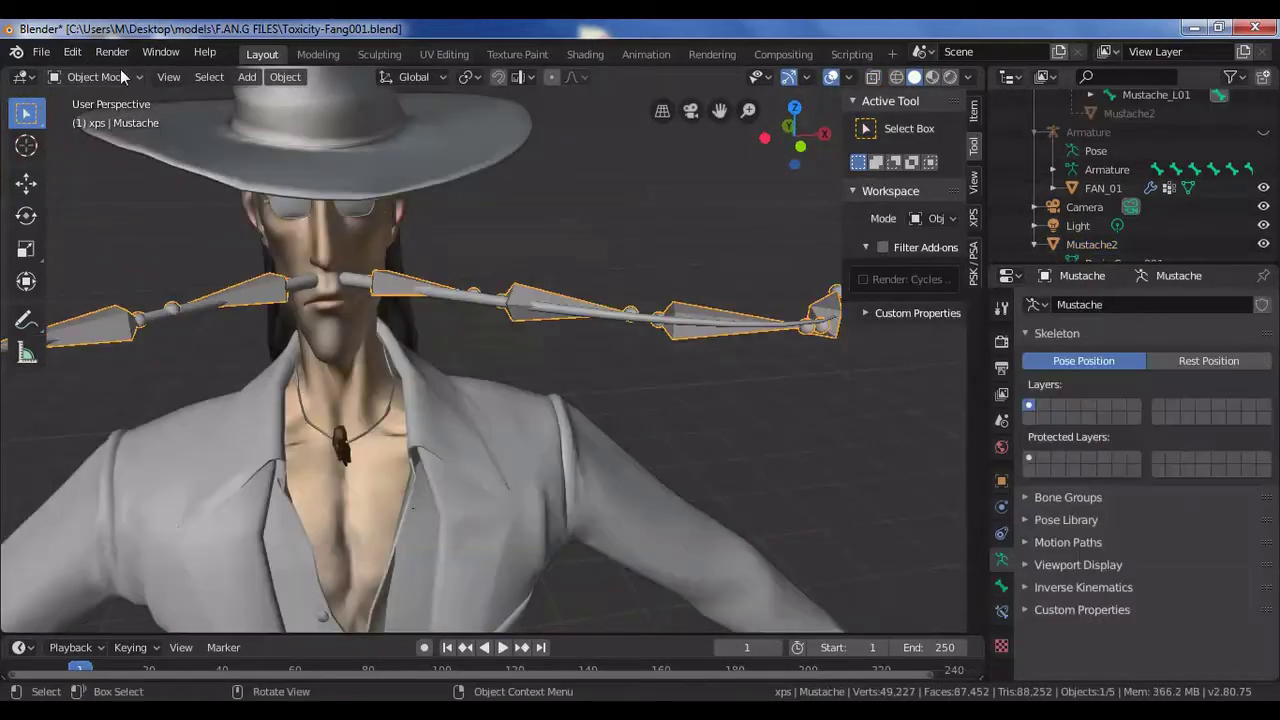
Put the combined Mustache armature in Pose Mode and rotate the Mustache_L01 and Mustache_L02 bones to test the left strand's deformation
click(118, 74)
click(110, 139)
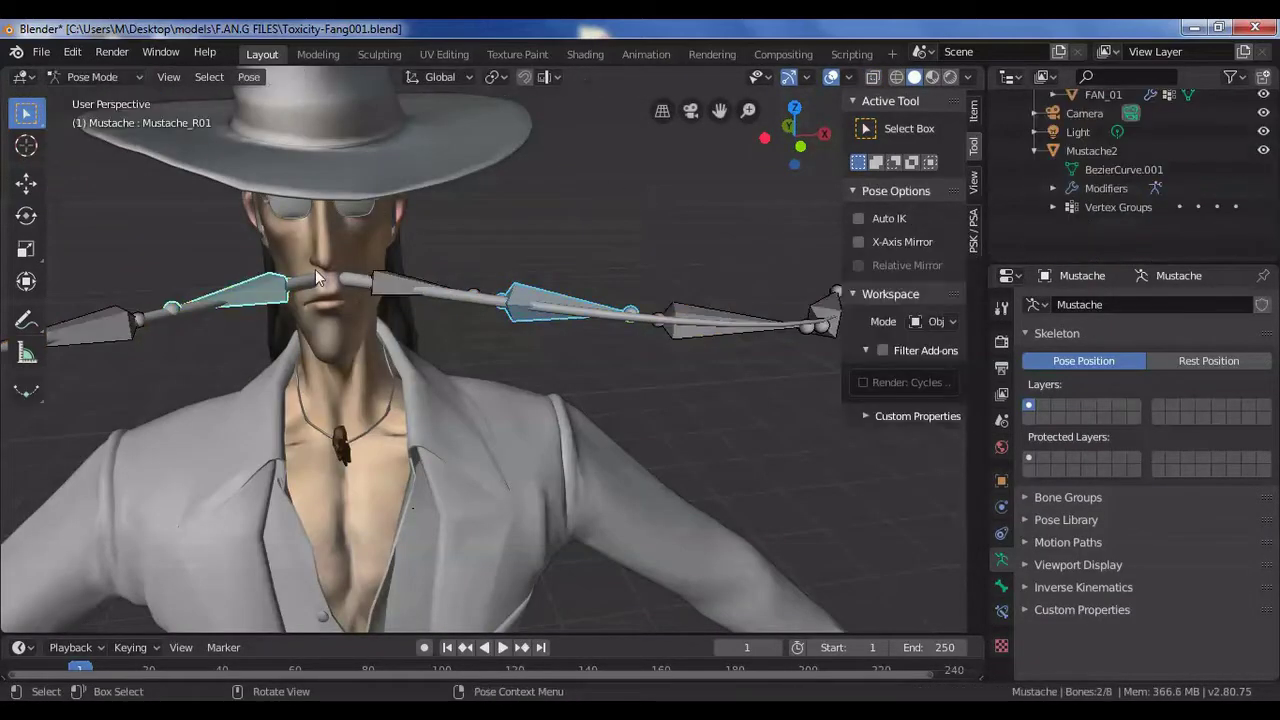
click(393, 285)
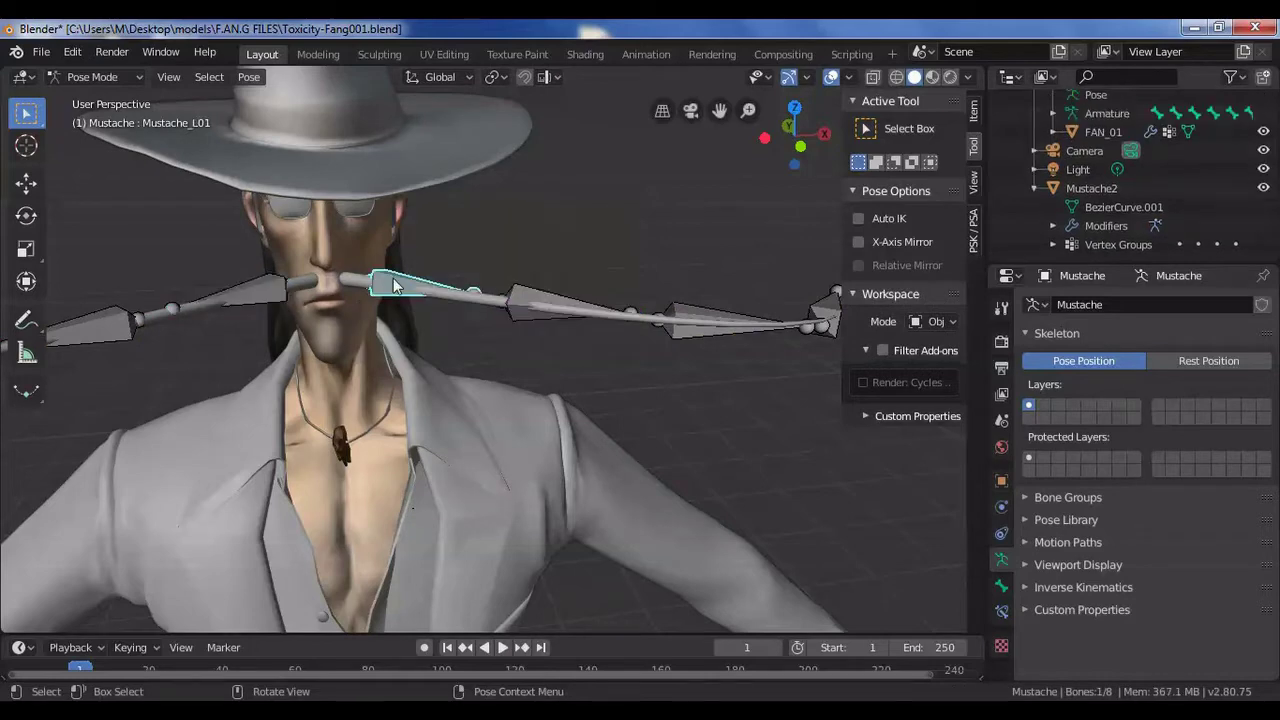
click(26, 215)
drag(430, 250, 400, 330)
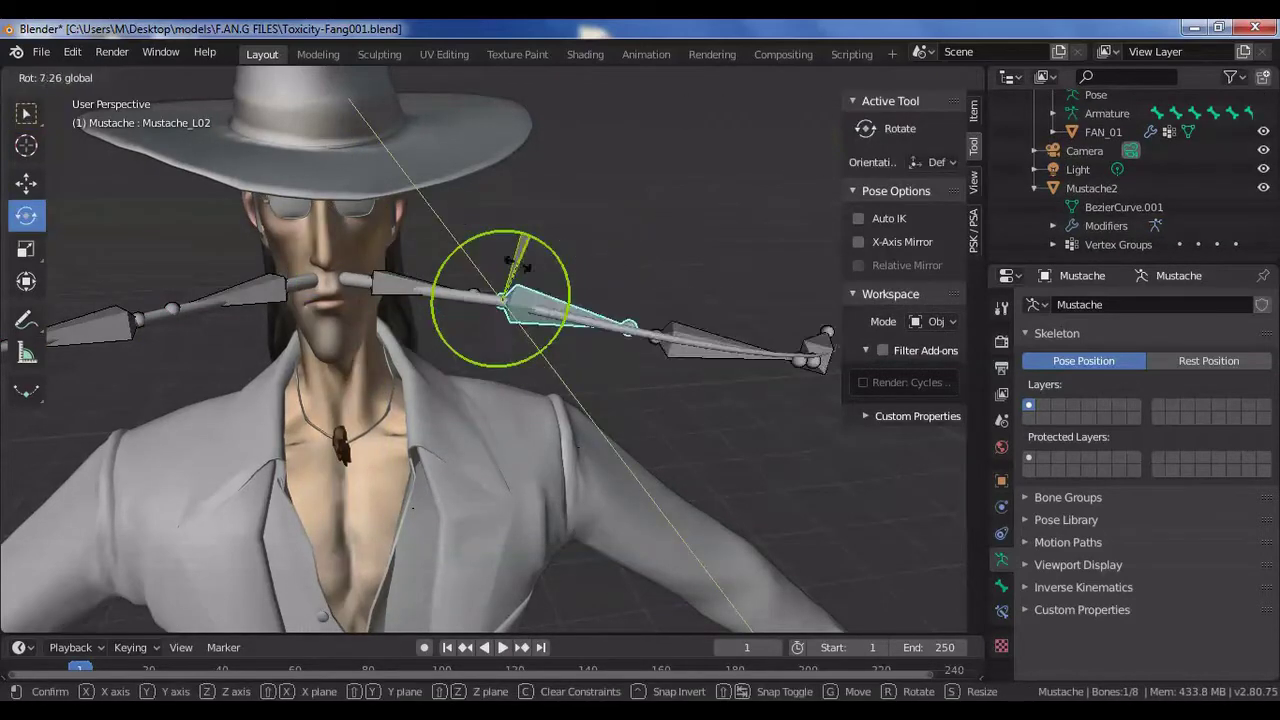
drag(518, 263, 709, 241)
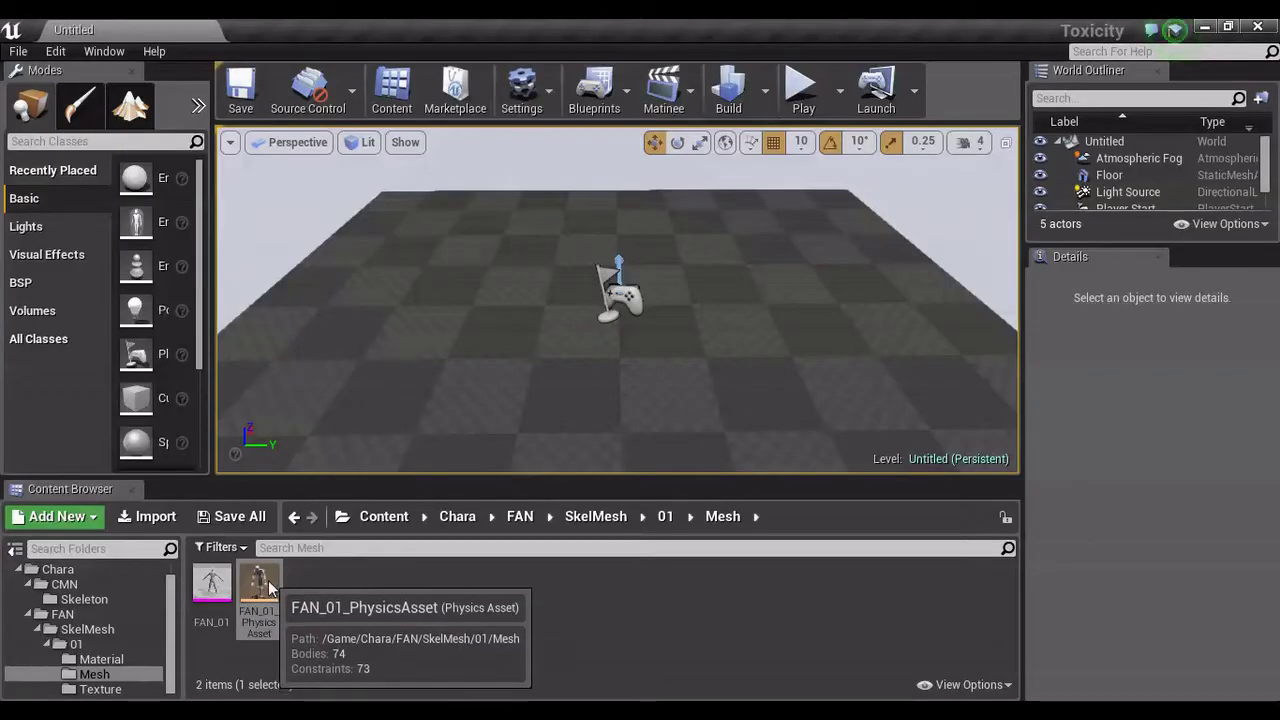
Switch to Unreal Editor, open FAN_01_PhysicsAsset and set the Physics Type of all bodies in the bone hierarchy to Kinematic
double_click(264, 576)
click(957, 191)
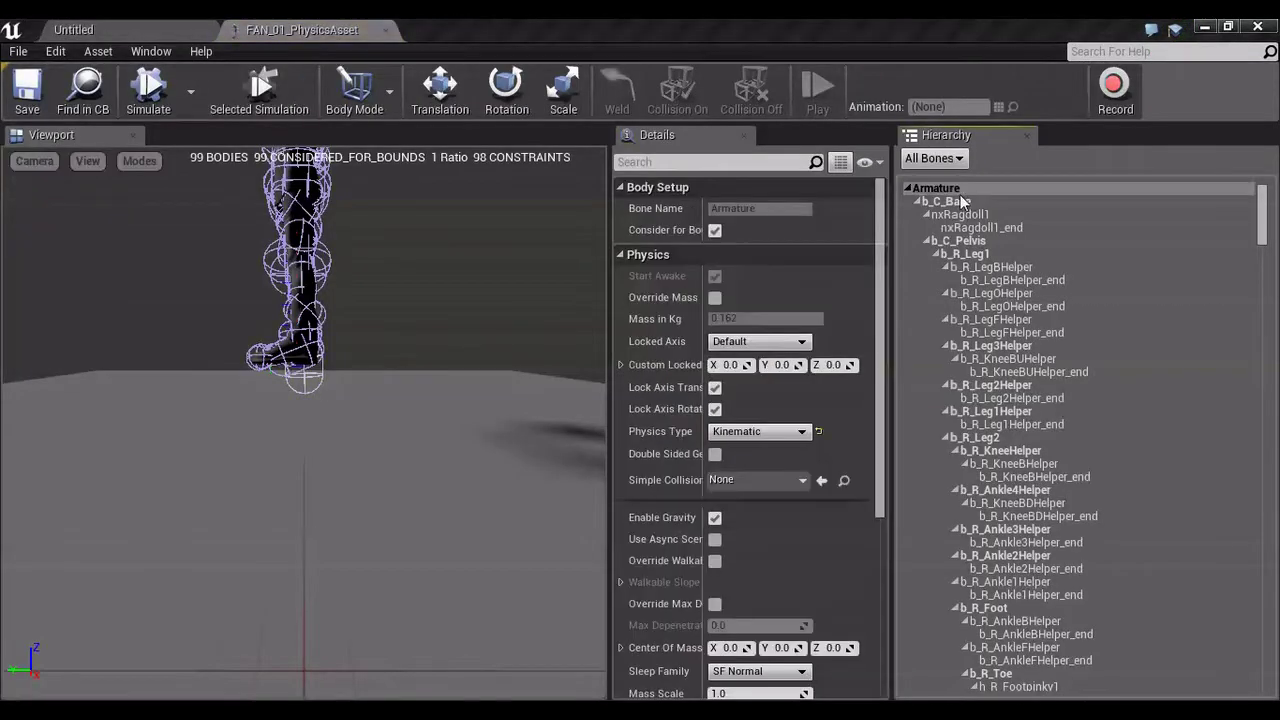
drag(1261, 230, 1264, 680)
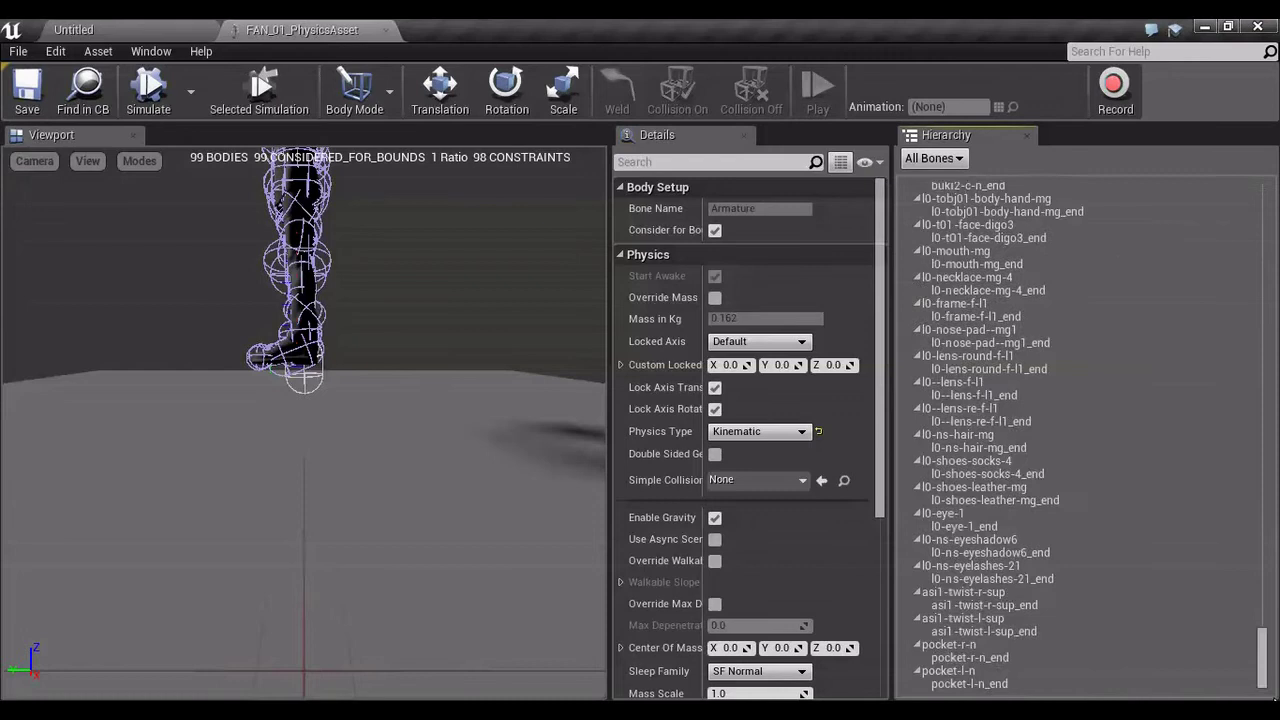
shift+click(987, 684)
drag(609, 251, 543, 251)
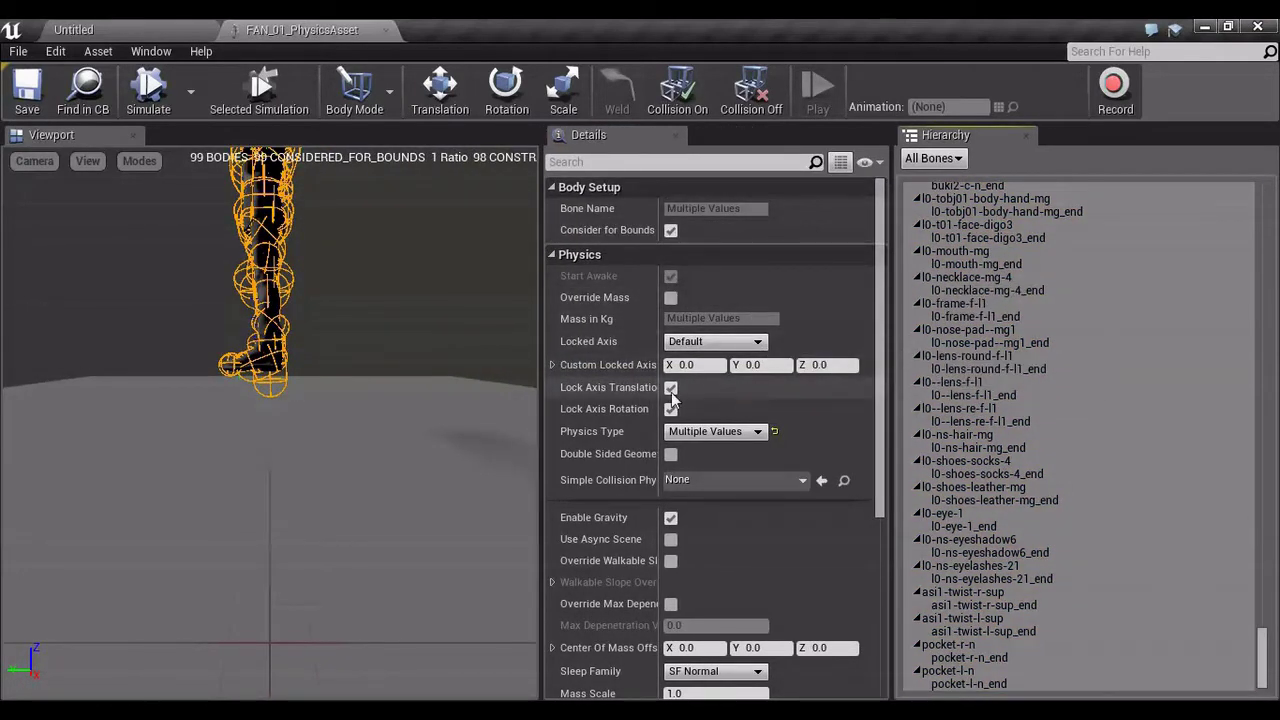
click(706, 432)
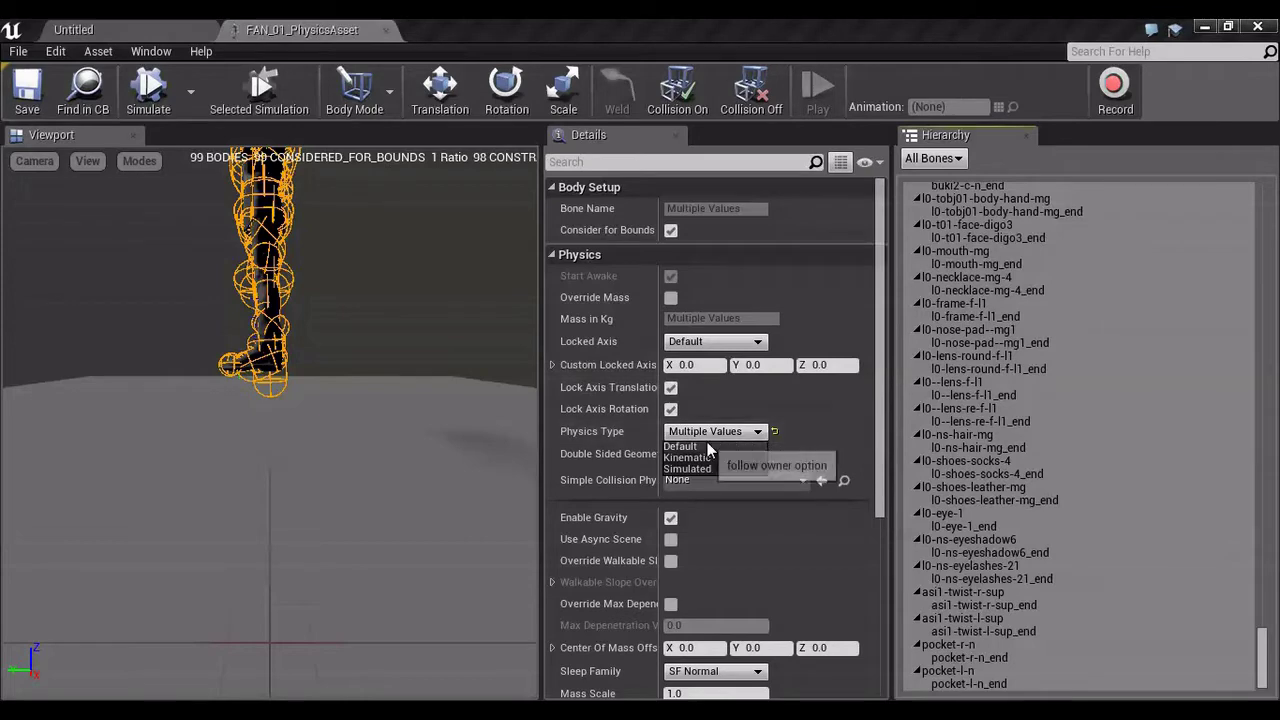
click(710, 457)
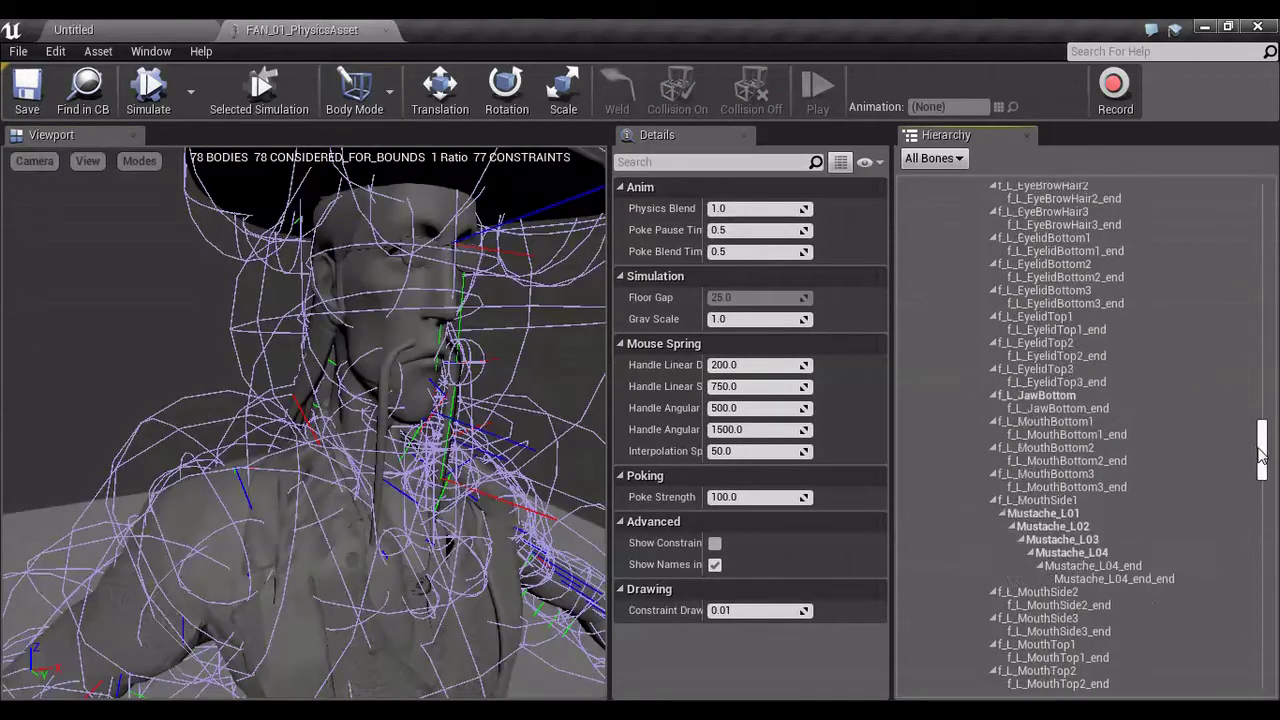
Create new physics bodies for the Mustache_R01 to Mustache_R04 bones with Sphyl collision geometry and a minimum bone size of 5.0
scroll(1062, 400, down, 5)
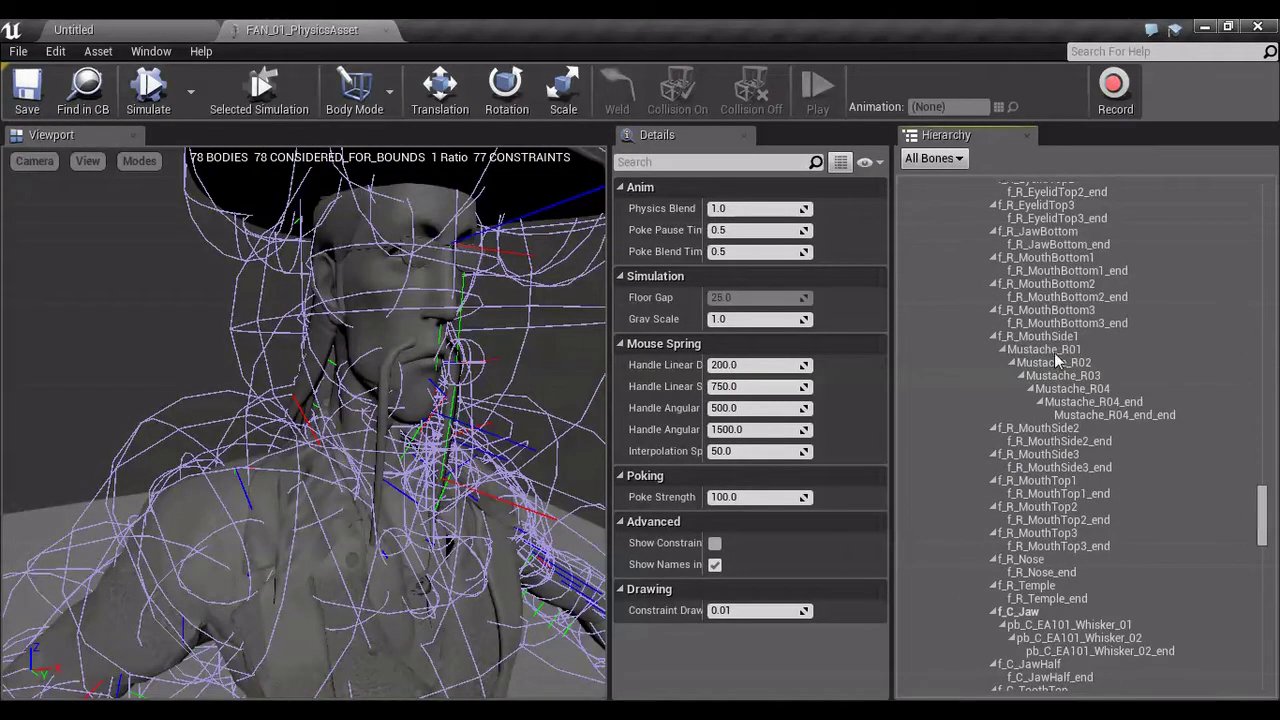
click(1060, 352)
shift+click(1107, 389)
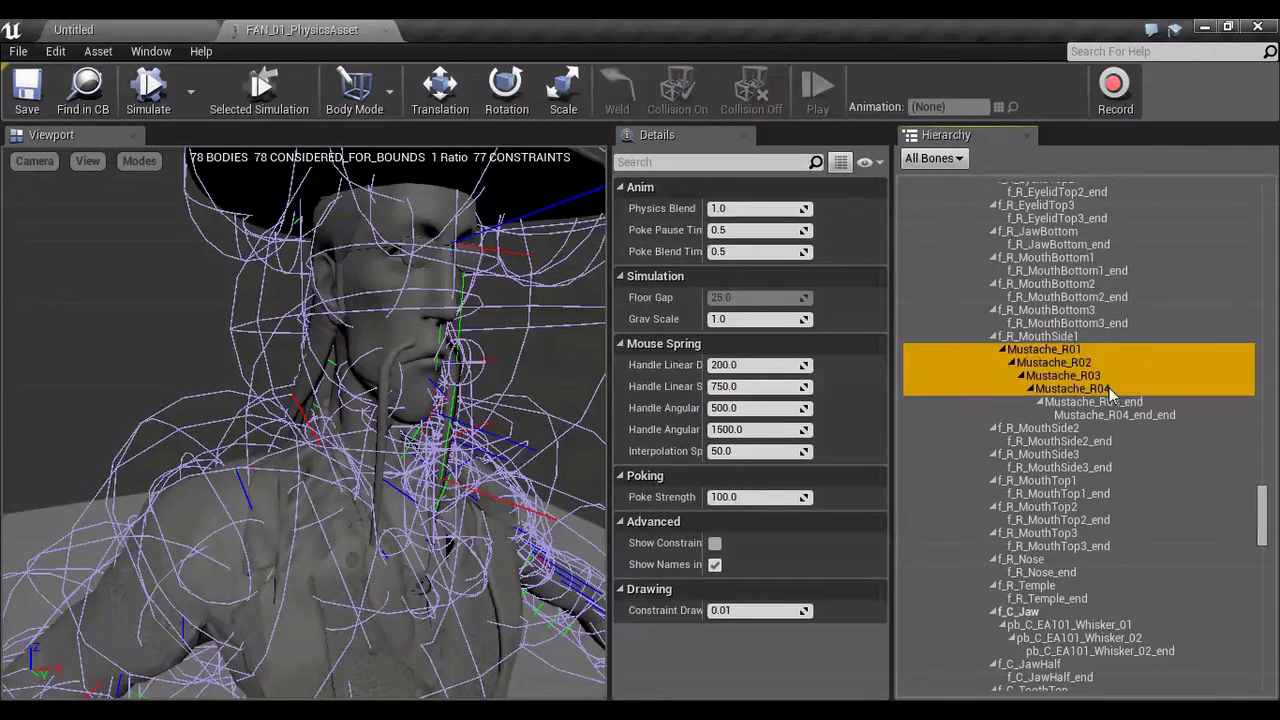
right_click(1118, 368)
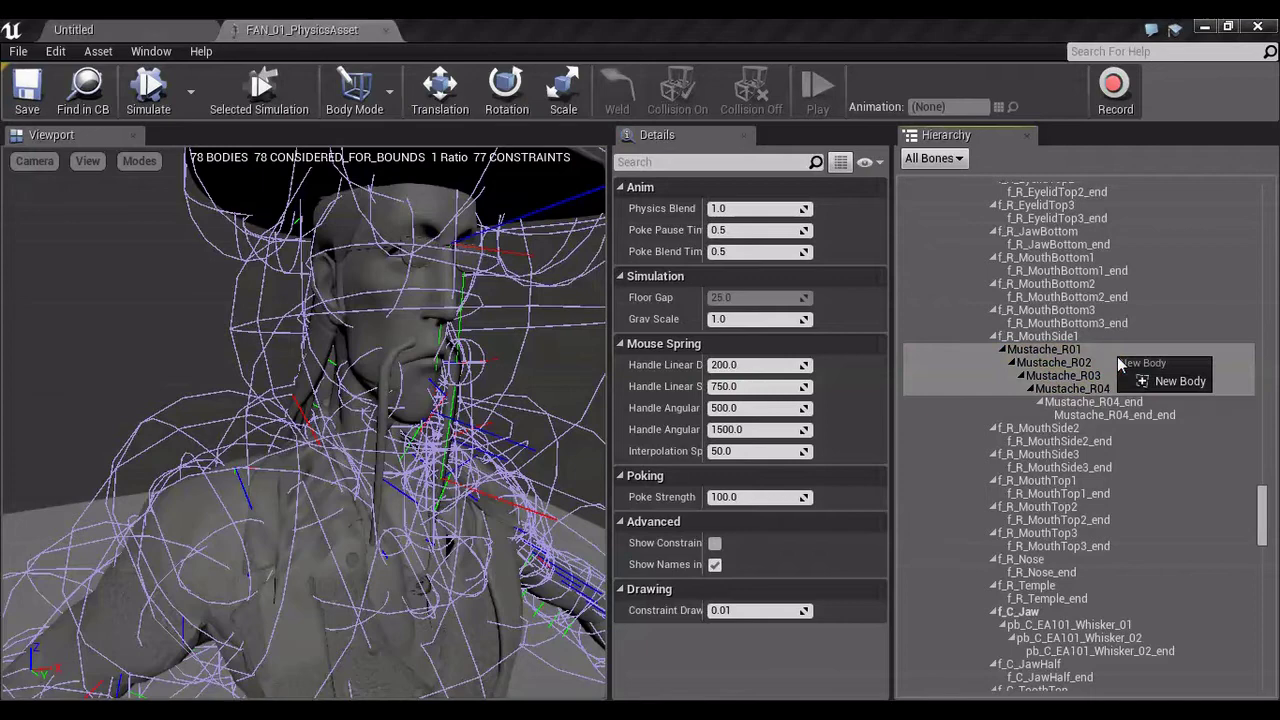
click(1175, 380)
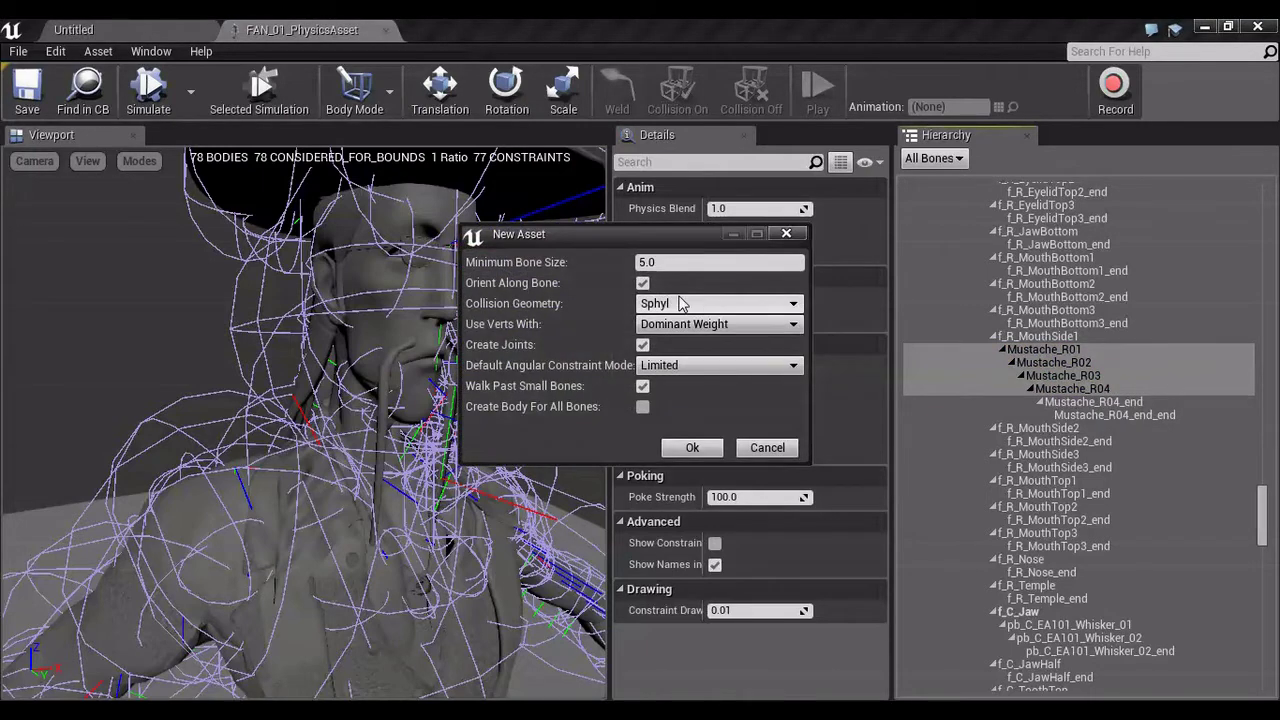
click(692, 447)
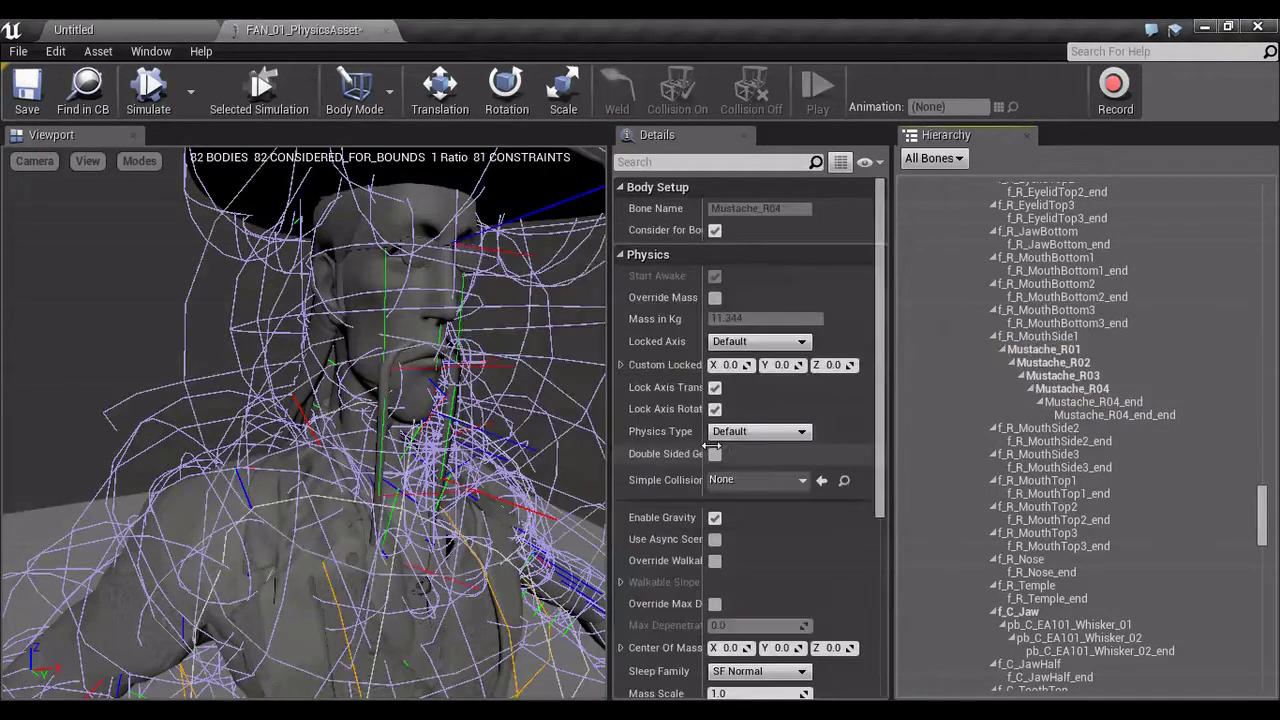
Scale down the Mustache_R01 to Mustache_R04 collision bodies together so they are close to the strand's thickness
click(1068, 352)
ctrl+click(1075, 362)
ctrl+click(1082, 375)
ctrl+click(1095, 389)
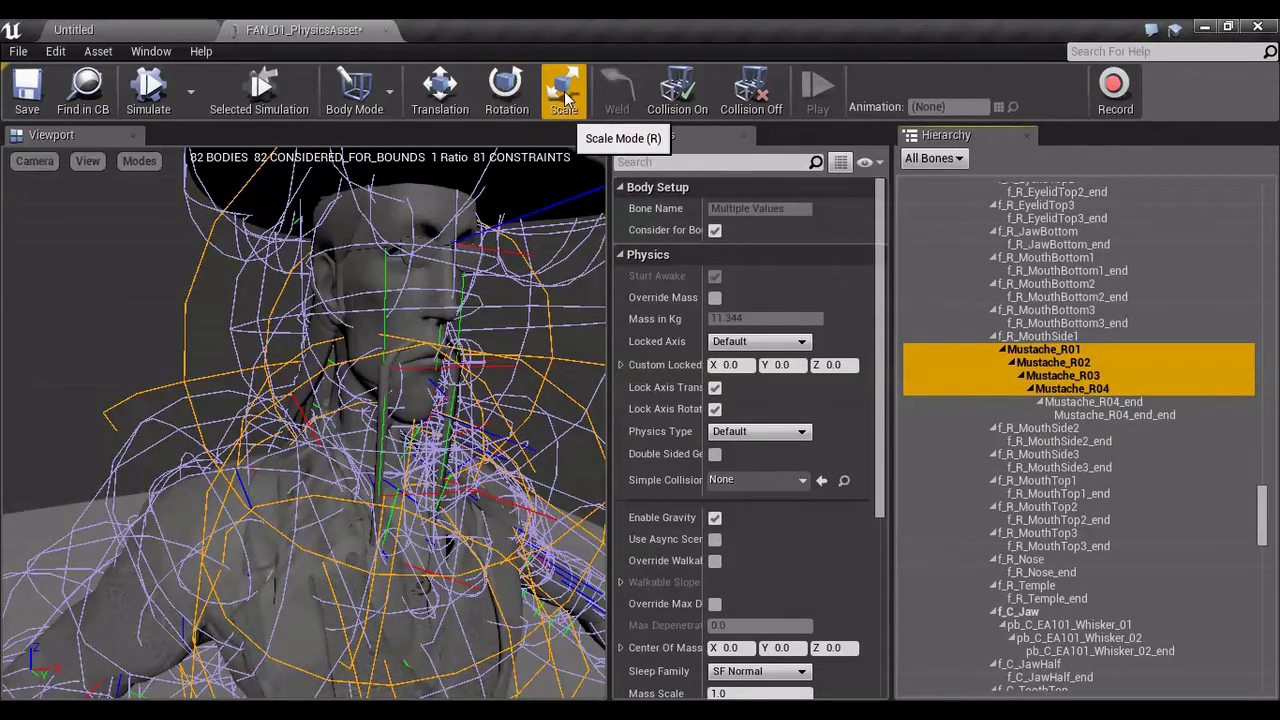
click(564, 93)
drag(366, 604, 315, 650)
right_drag(315, 450, 360, 430)
drag(272, 590, 258, 602)
Shorten the mustache bodies individually, from Mustache_R01 down the chain, into small, nearly round shapes around the strand
click(1043, 349)
right_drag(320, 400, 270, 400)
alt+drag(300, 420, 470, 415)
drag(380, 296, 372, 296)
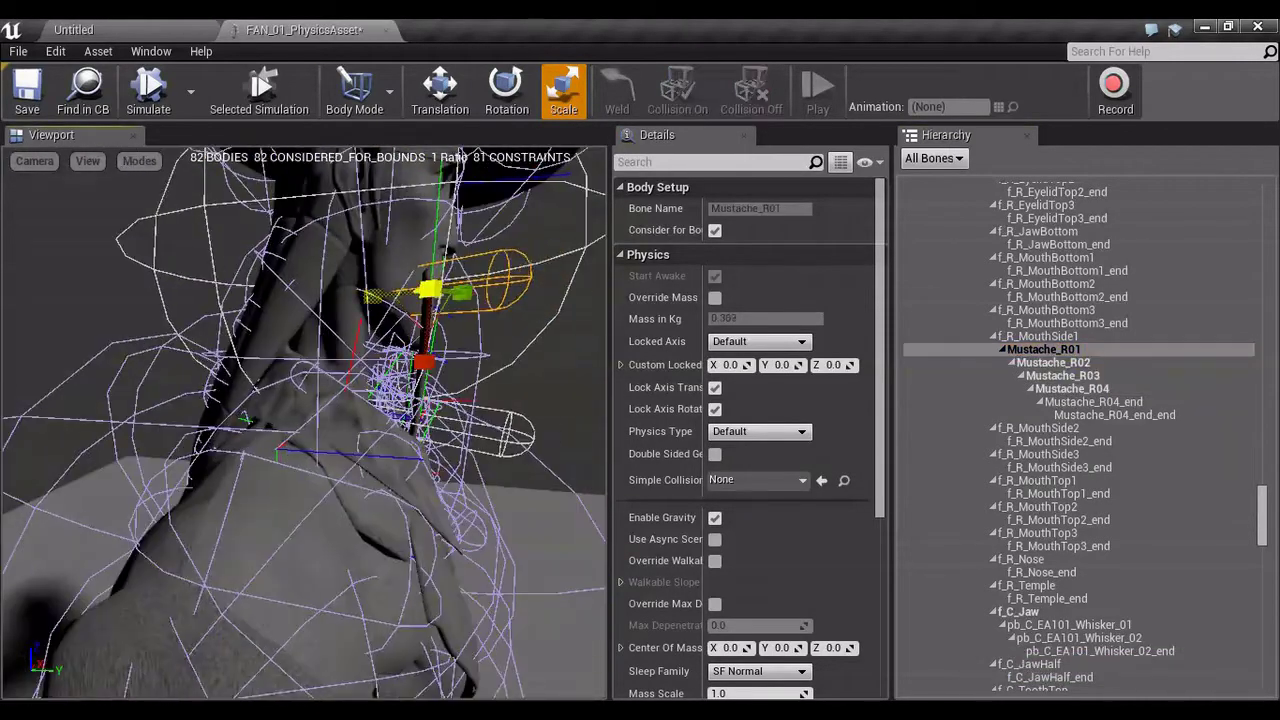
click(1053, 362)
drag(396, 411, 410, 413)
click(1063, 376)
click(1072, 388)
right_drag(400, 420, 250, 450)
Set Angular Damping and Linear Damping to 4 for the Mustache_R01 to Mustache_R04 bodies
click(1062, 351)
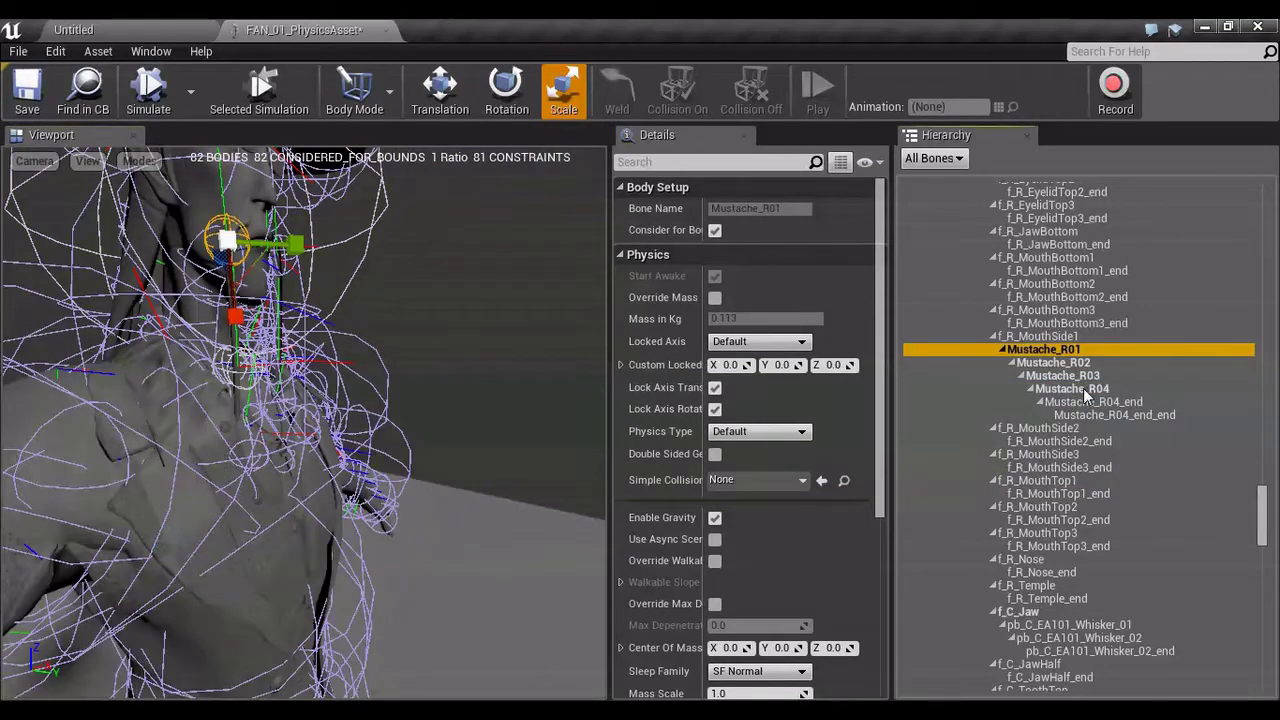
shift+click(1087, 390)
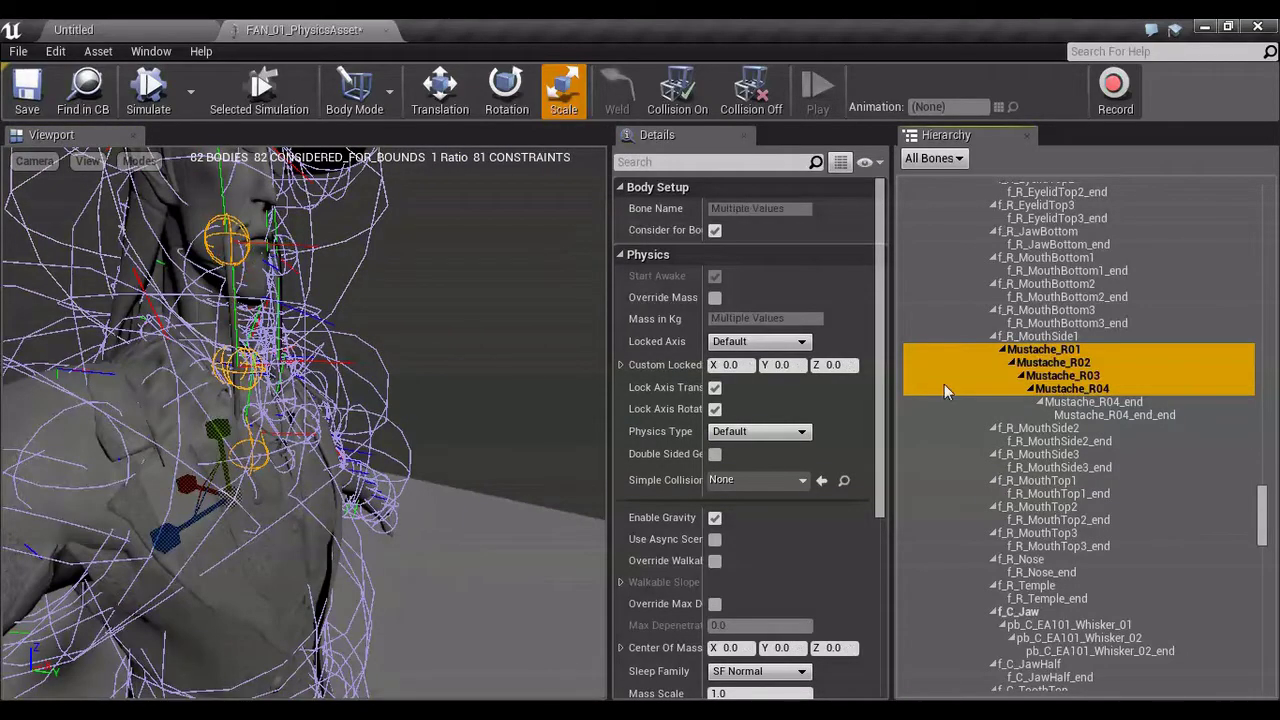
click(883, 199)
scroll(840, 280, down, 2)
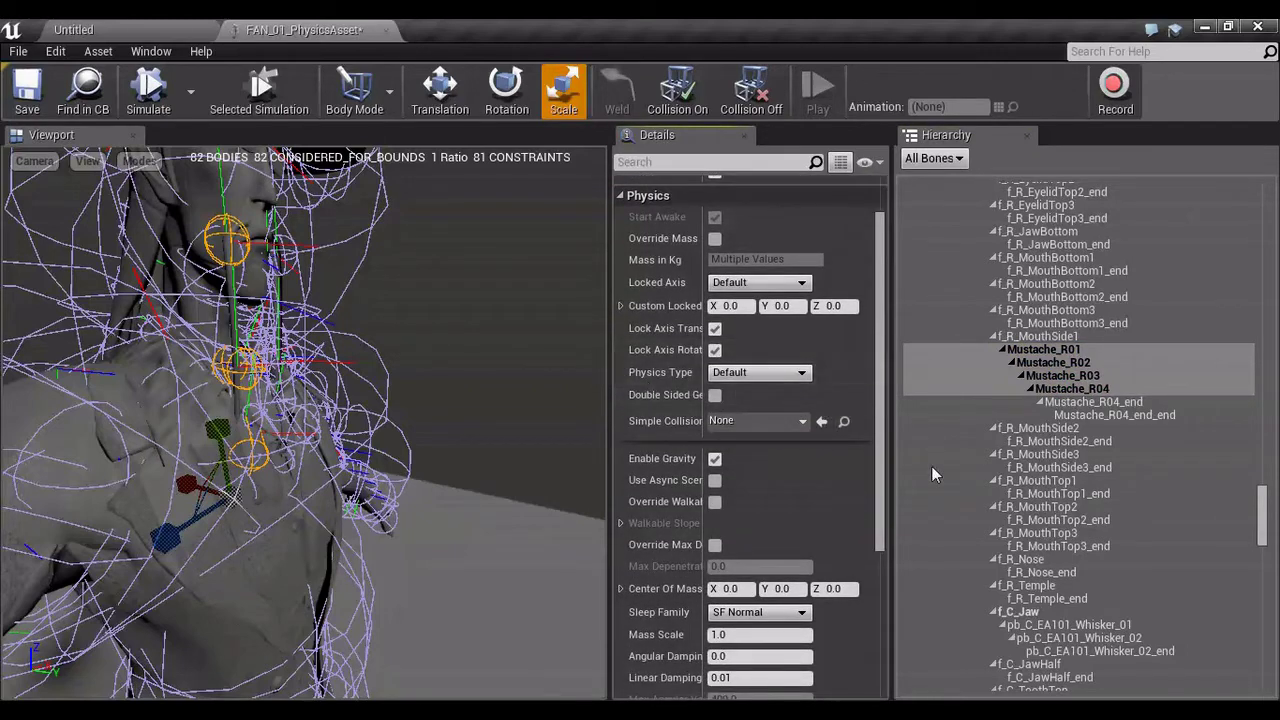
drag(882, 385, 888, 486)
click(756, 494)
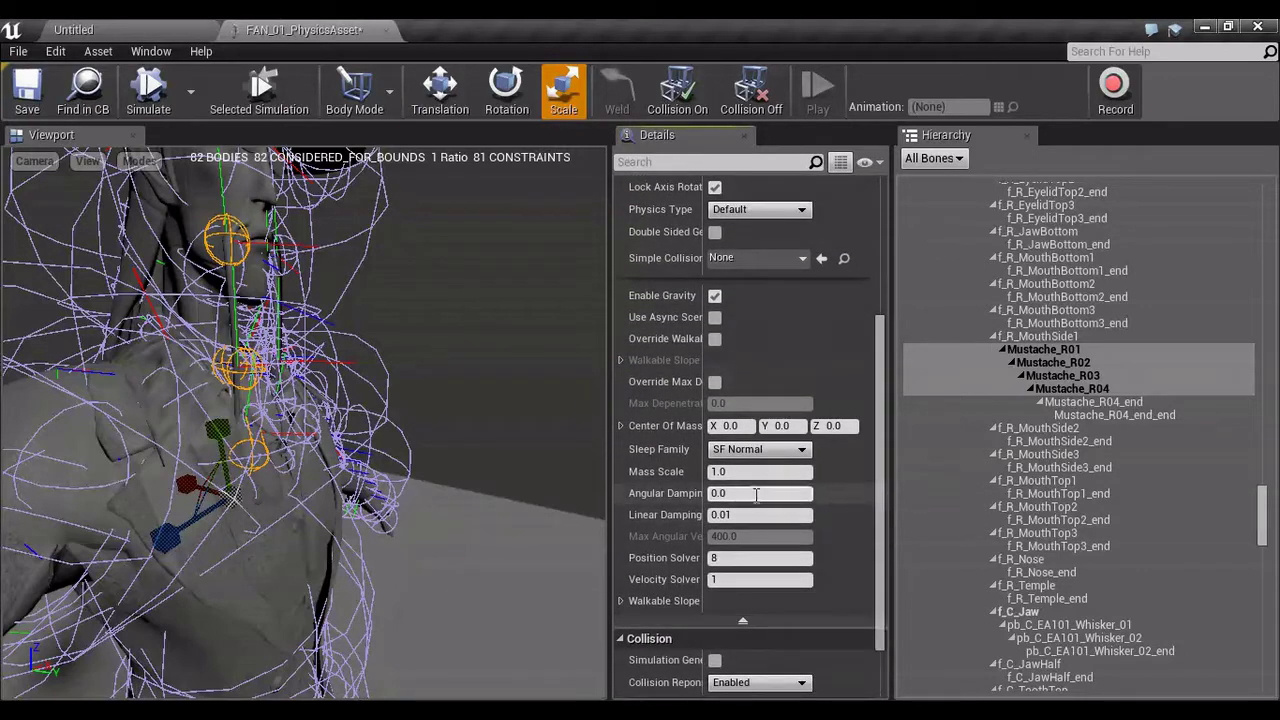
text(4)
click(765, 515)
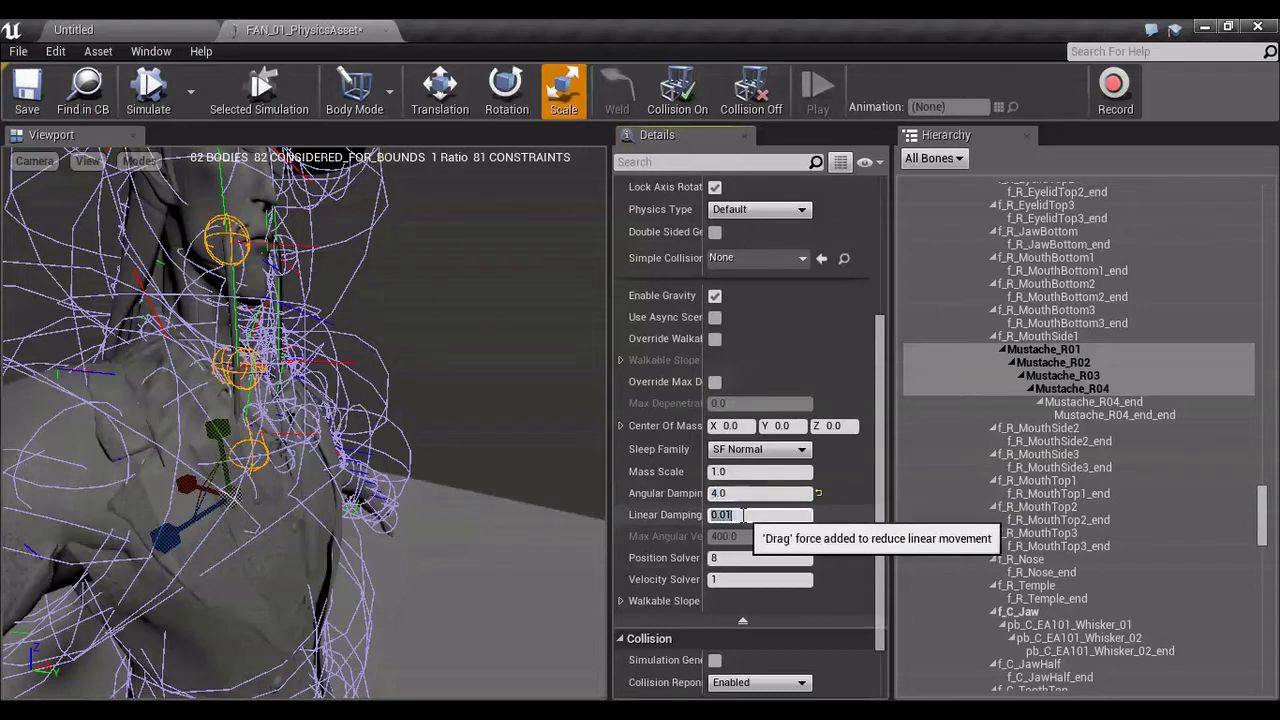
text(4)
Set the four bodies' position solver iterations to 12 and velocity solver iterations to 3, and set their Collision Response to Disabled
click(740, 558)
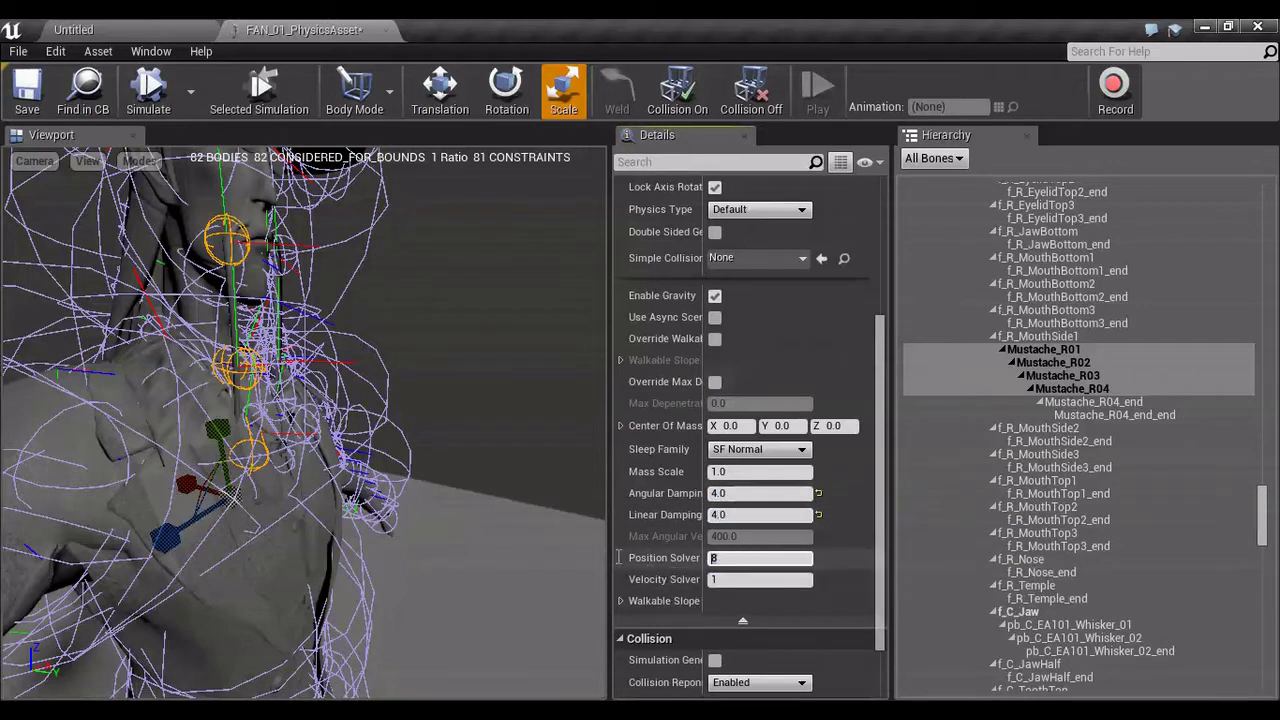
text(12)
click(742, 580)
text(3)
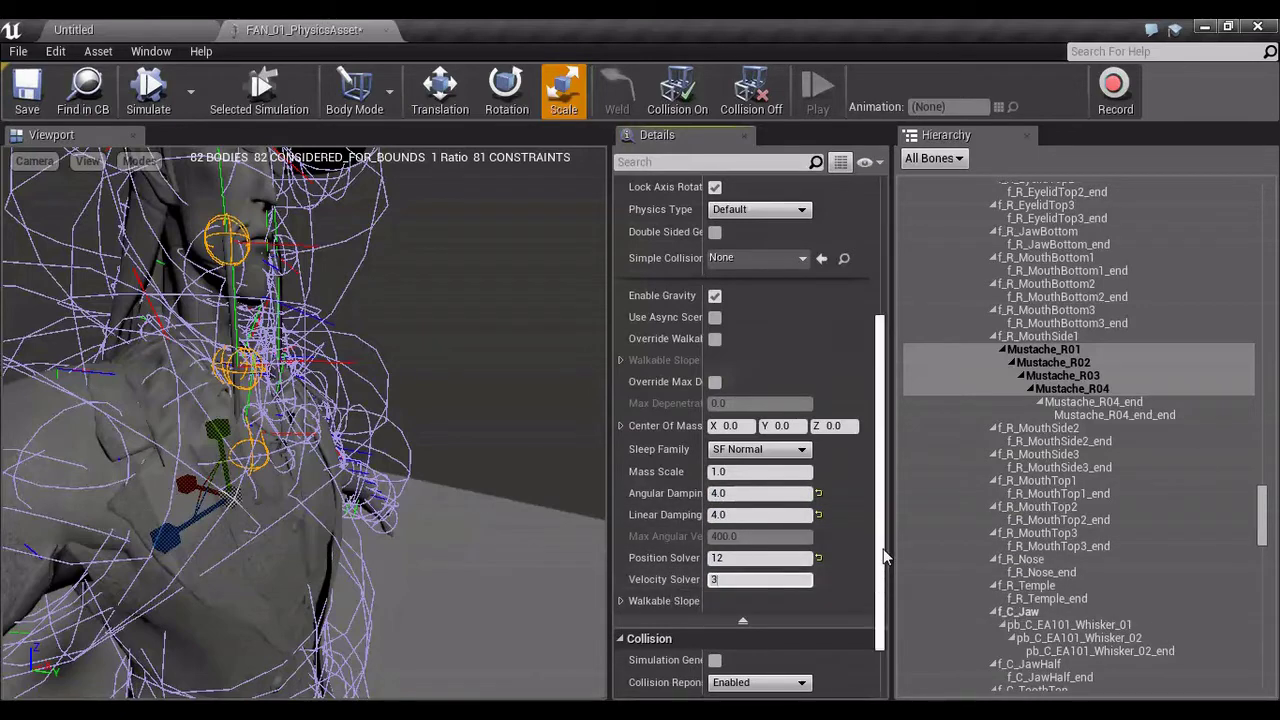
scroll(882, 563, down, 2)
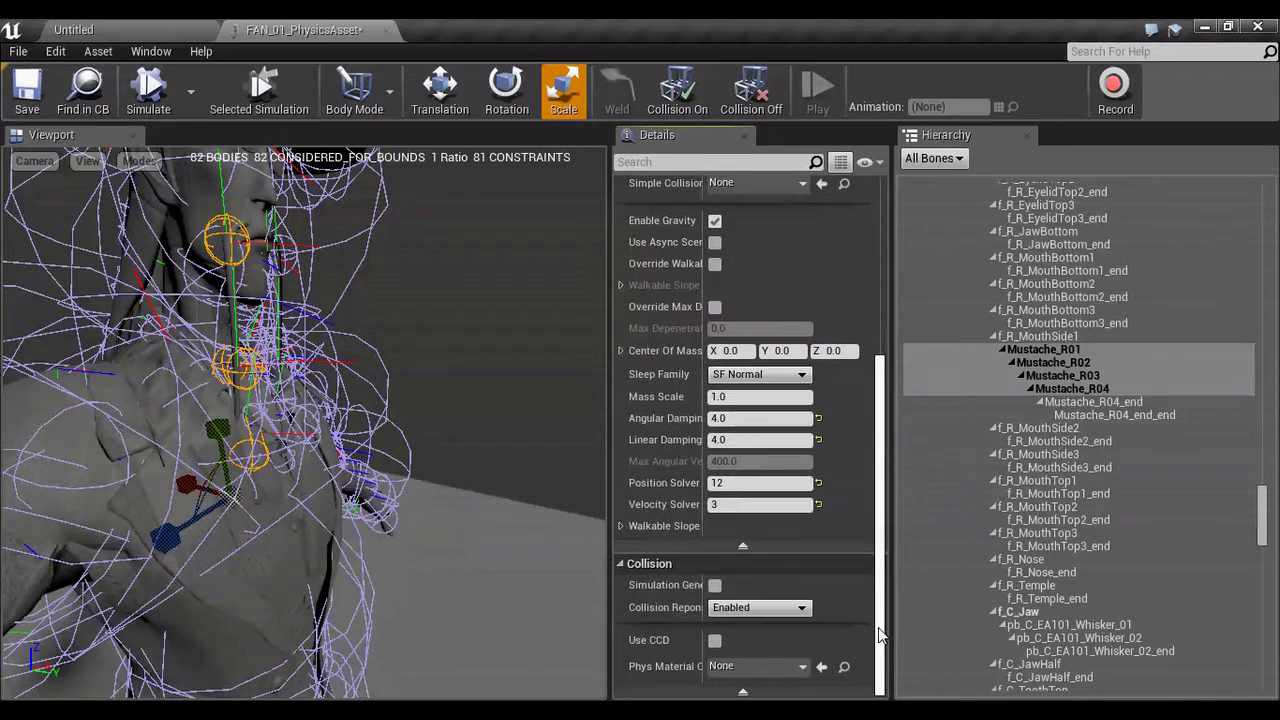
click(757, 608)
click(758, 634)
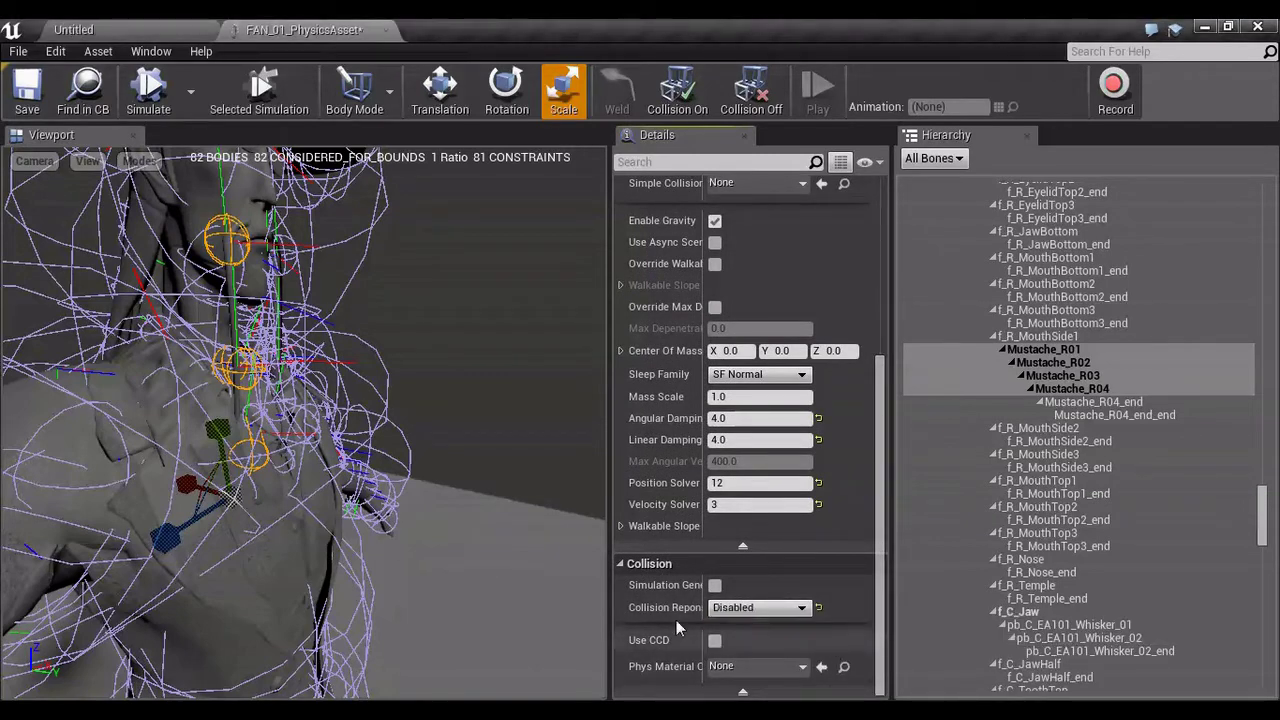
Switch to Constraint Mode and enable Disable Collision on the Mustache_R01 to Mustache_R04 constraints
click(376, 96)
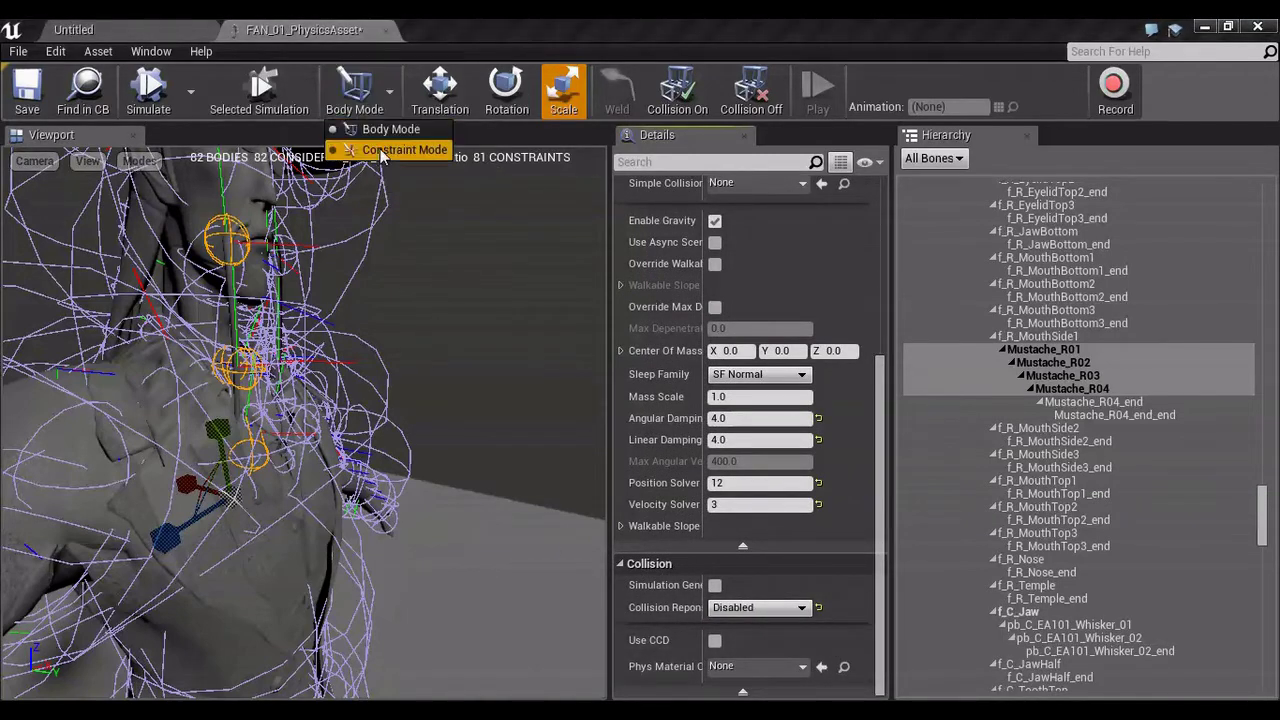
click(382, 149)
click(1043, 349)
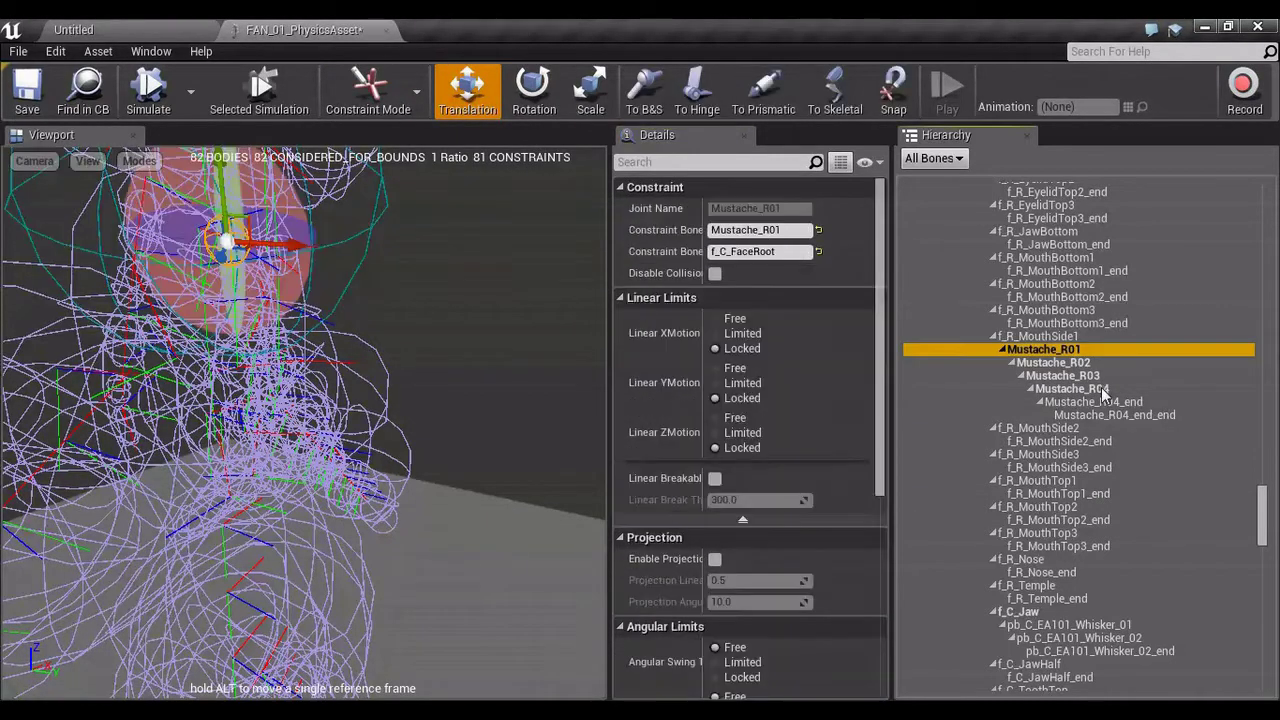
shift+click(1104, 387)
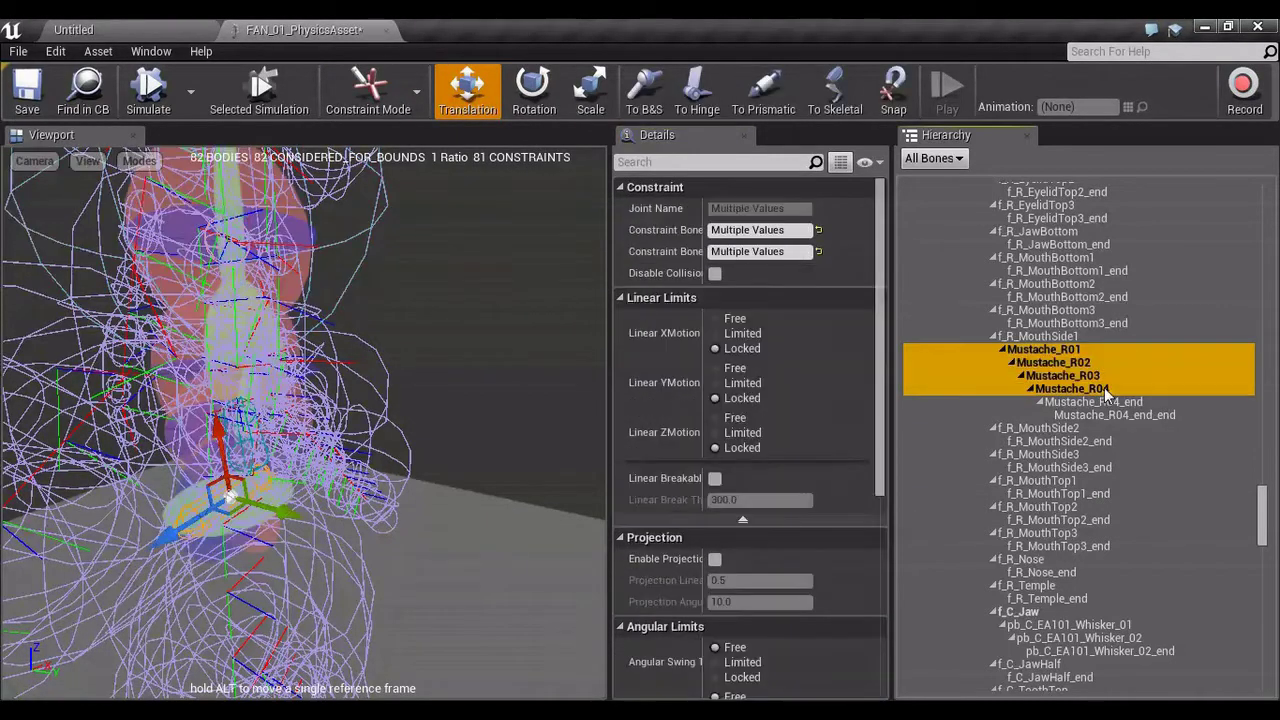
click(715, 273)
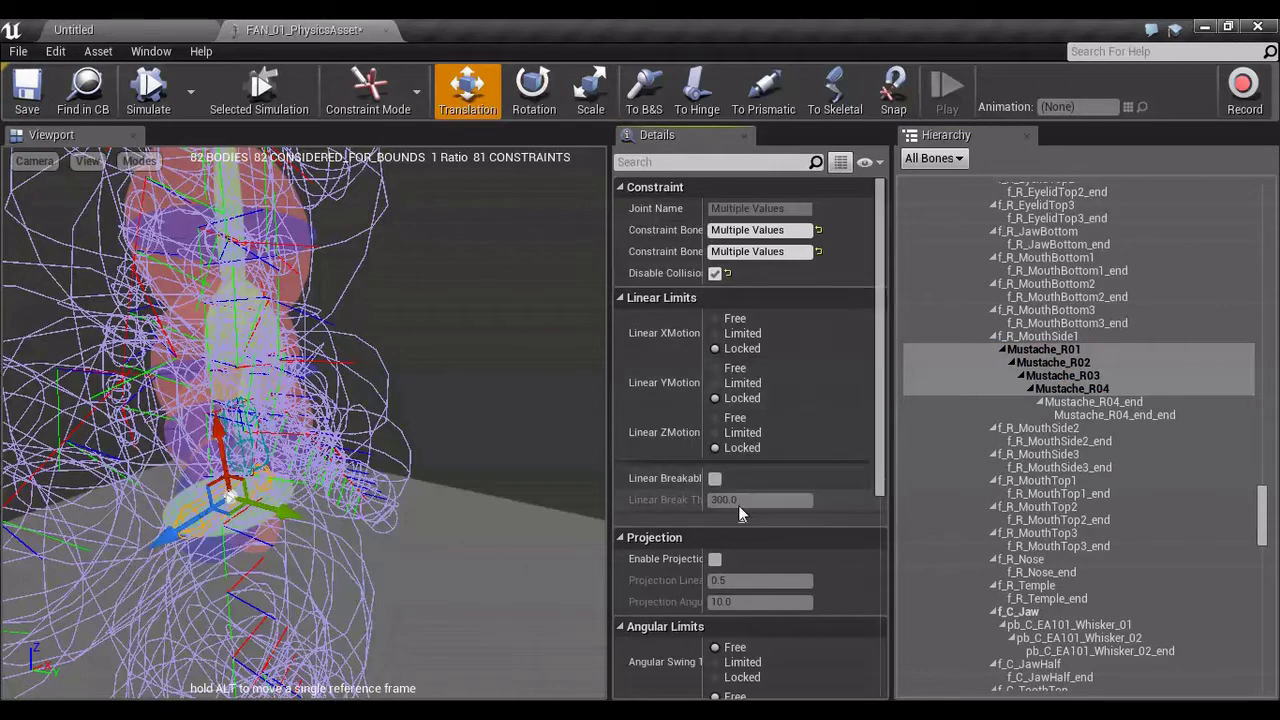
Enable projection on the four mustache constraints with a linear tolerance of 5 and an angular tolerance of 180
click(715, 559)
click(740, 580)
text(5)
click(733, 601)
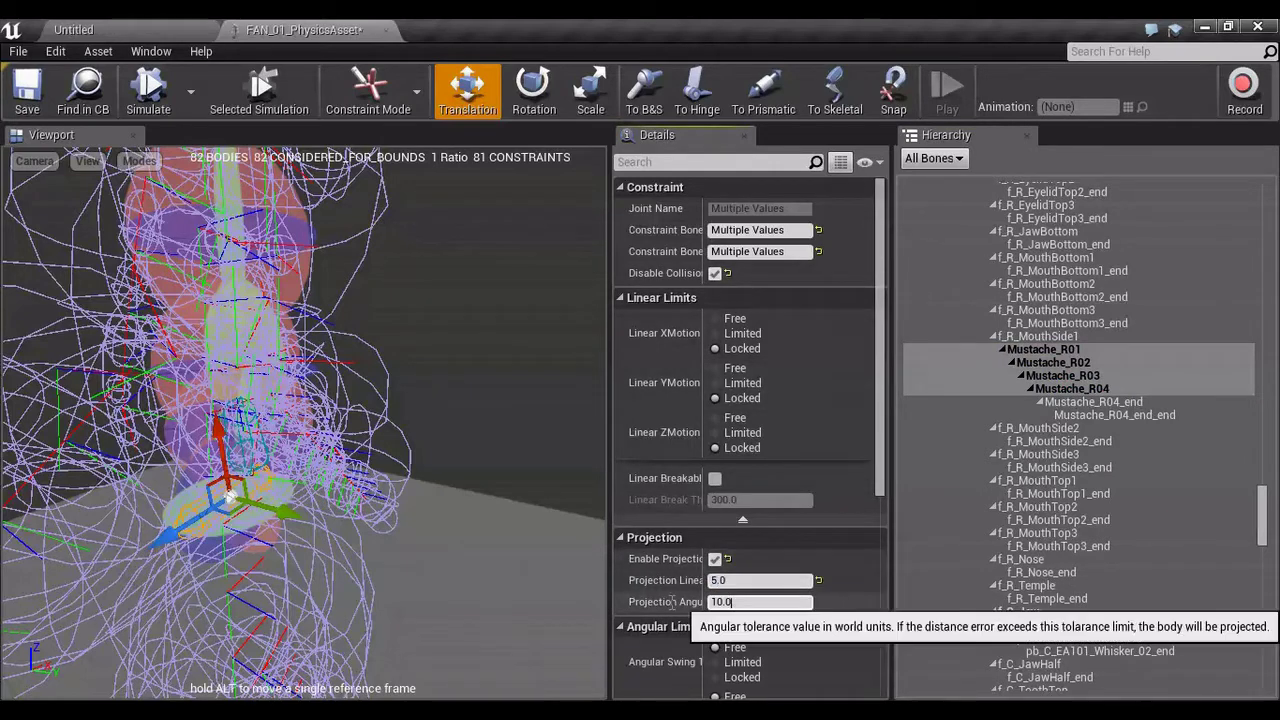
text(180)
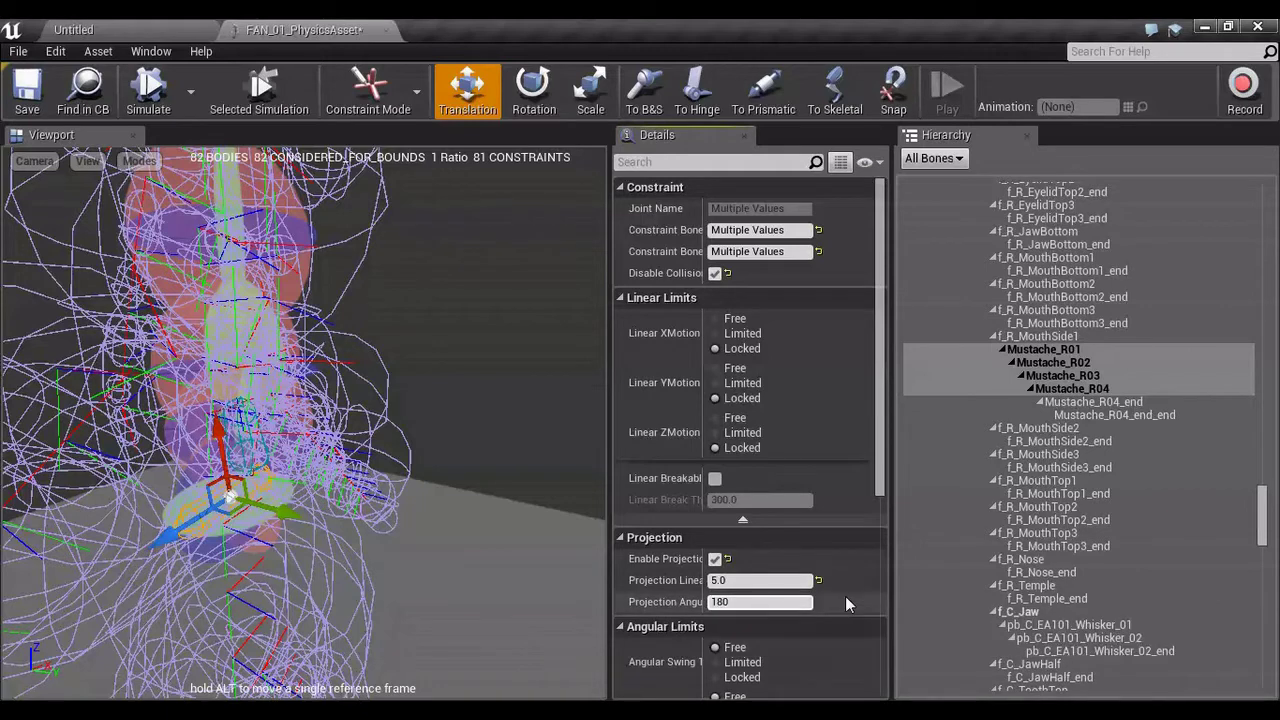
Set Angular Swing 1, Angular Twist and Angular Swing 2 motion to Limited on the four mustache constraints
scroll(845, 596, down, 5)
click(740, 482)
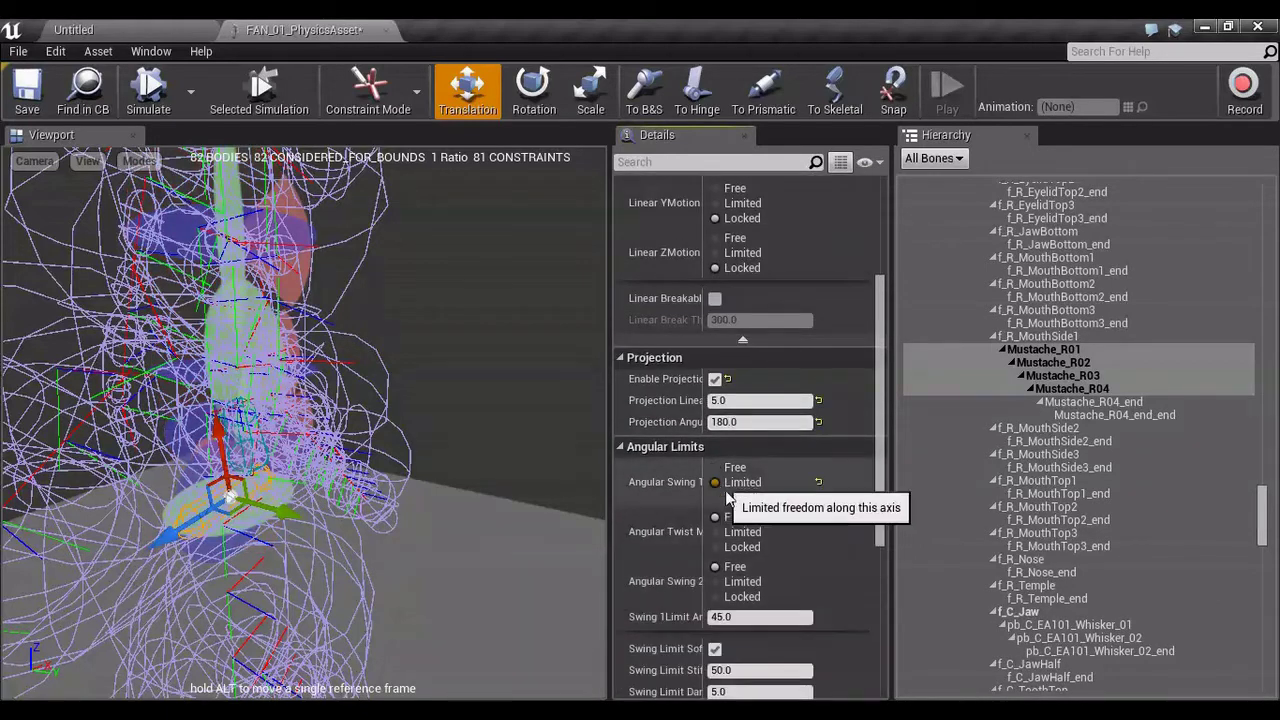
click(740, 532)
click(740, 581)
scroll(840, 575, down, 3)
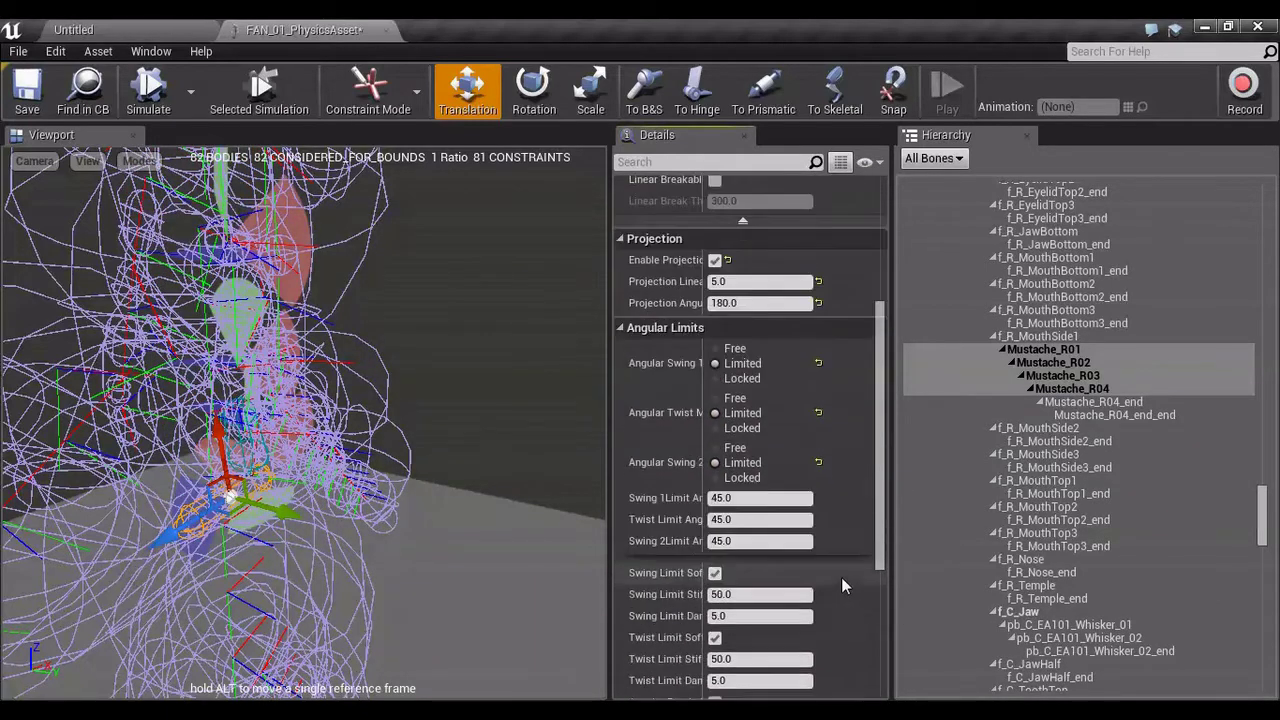
scroll(815, 595, down, 3)
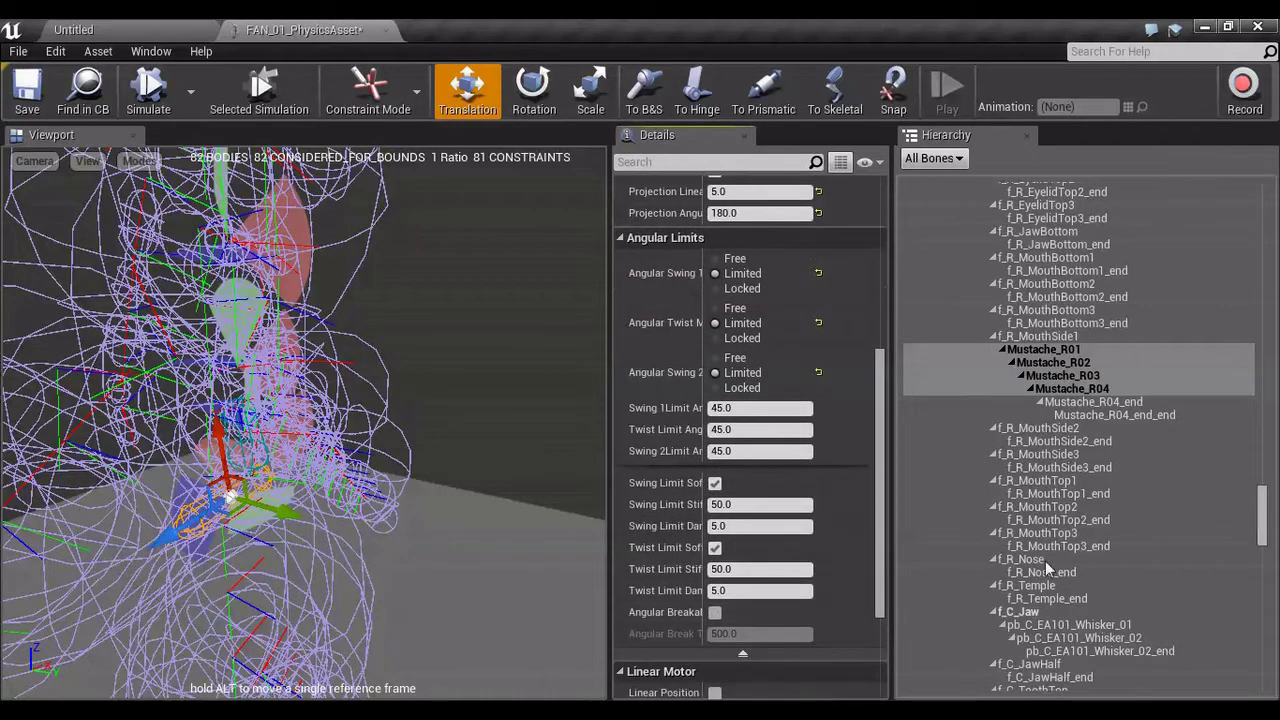
Return to Body Mode and set the Collision Response of the Mustache_R04 body alone to Enabled
click(402, 92)
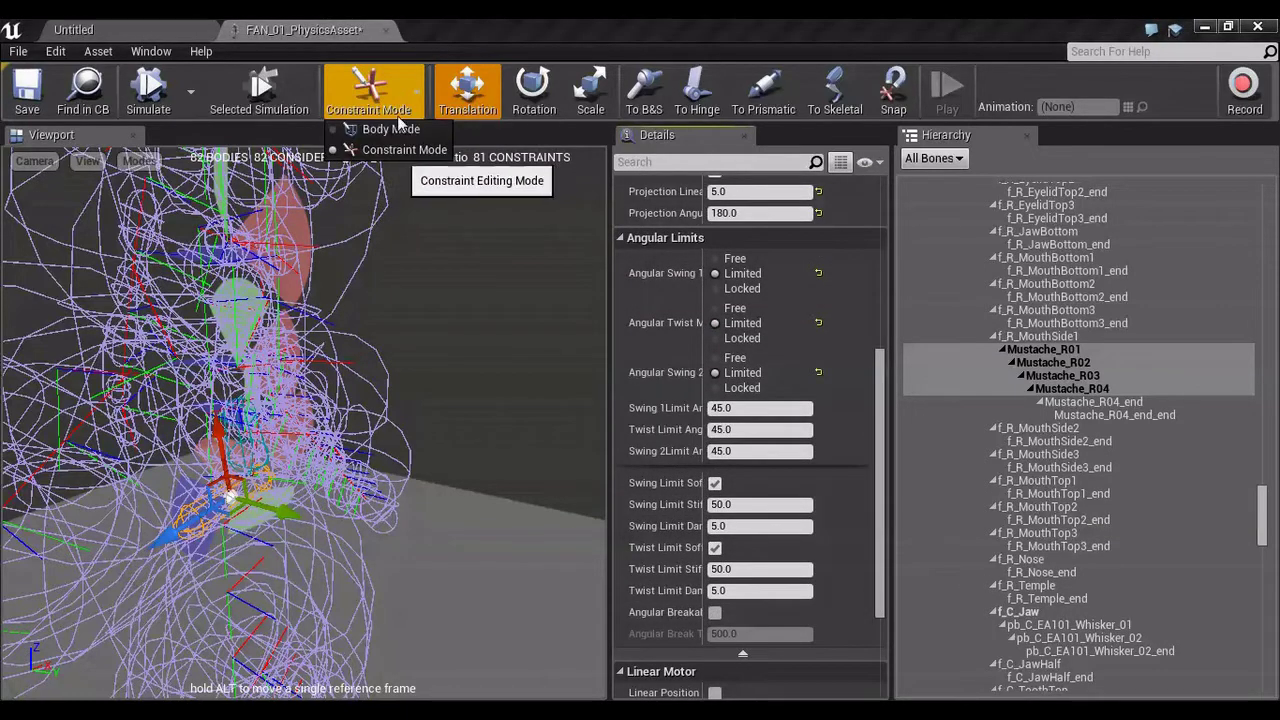
click(398, 126)
scroll(552, 376, down, 2)
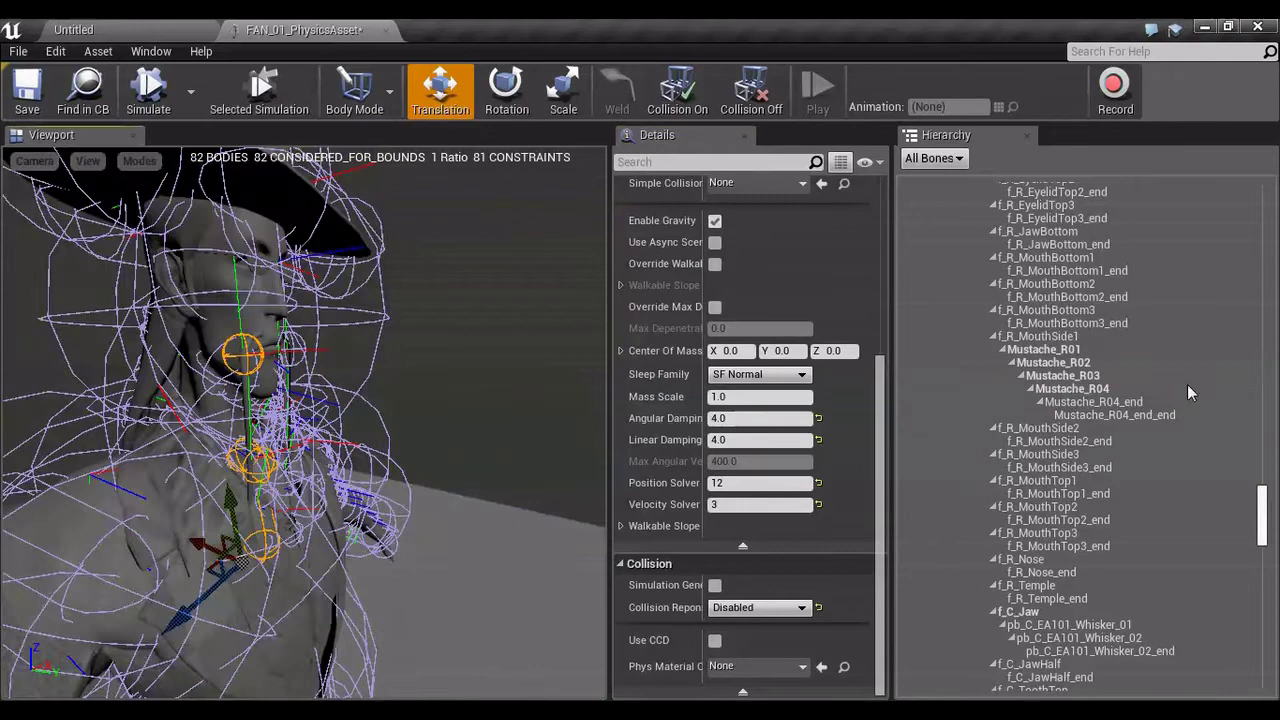
click(1095, 390)
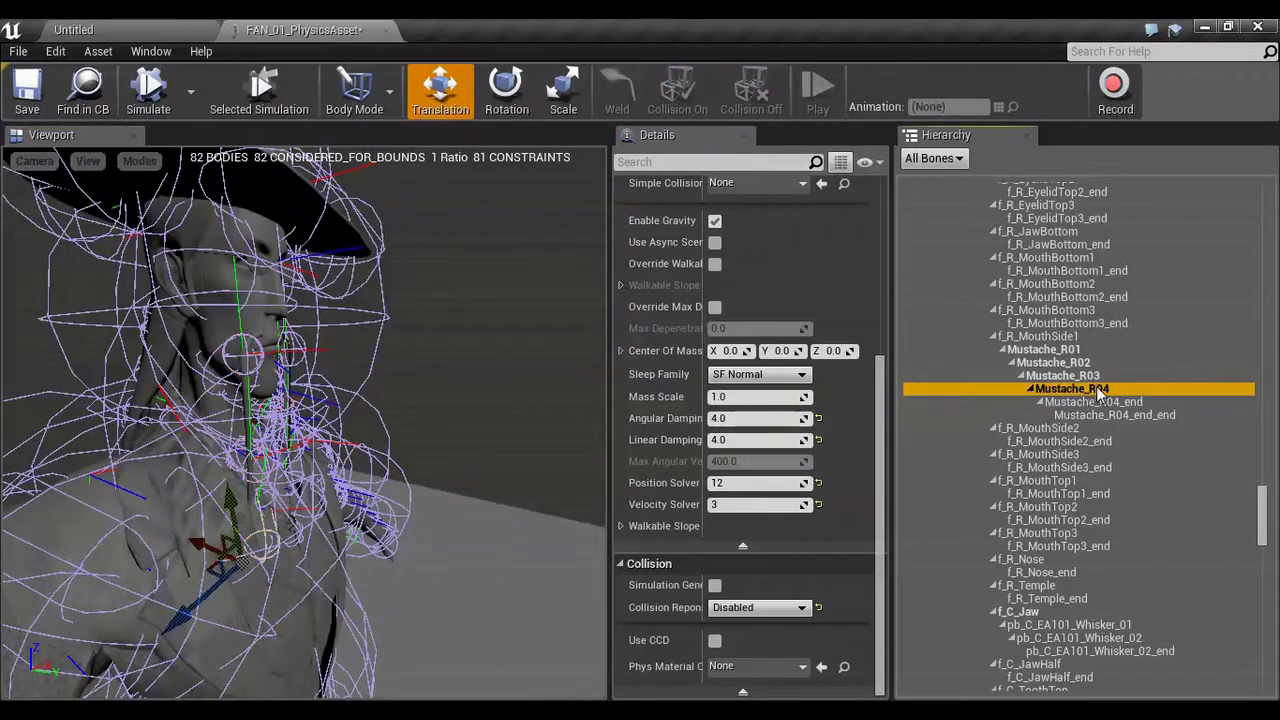
click(766, 608)
click(769, 622)
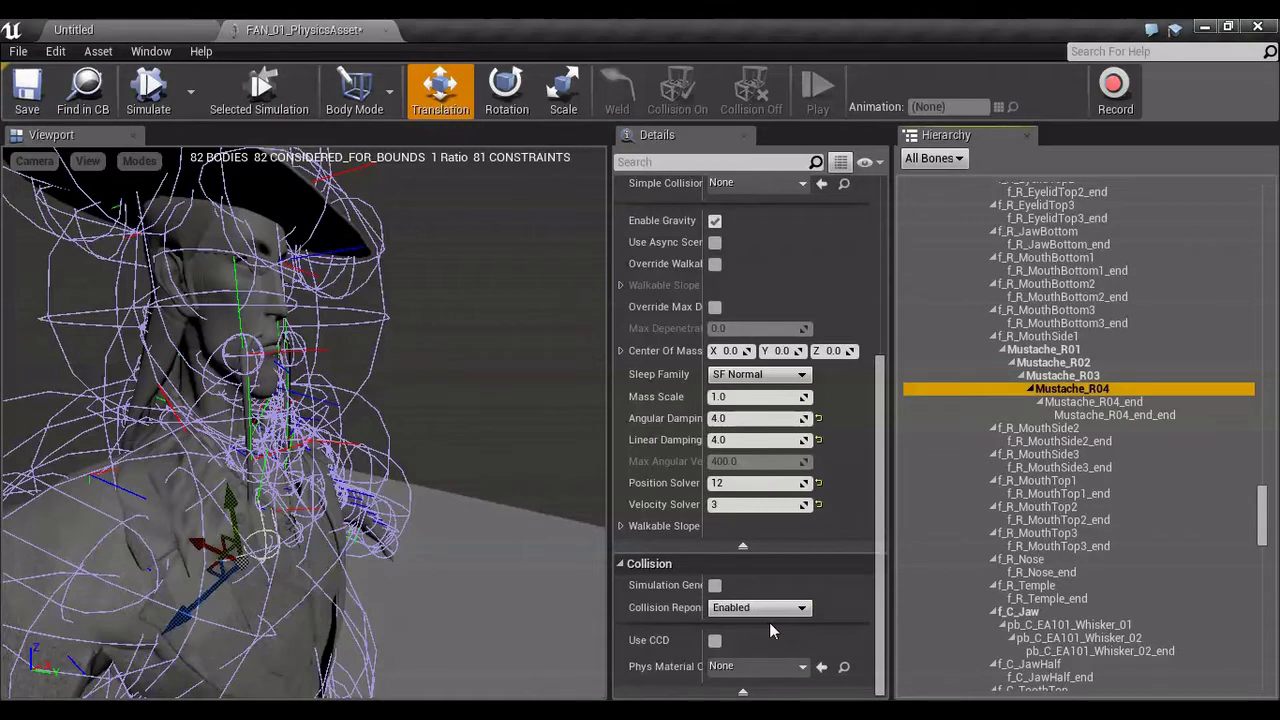
In Constraint Mode, turn off Disable Collision for the constraint between Mustache_R04 and Mustache_R03
click(372, 110)
click(395, 150)
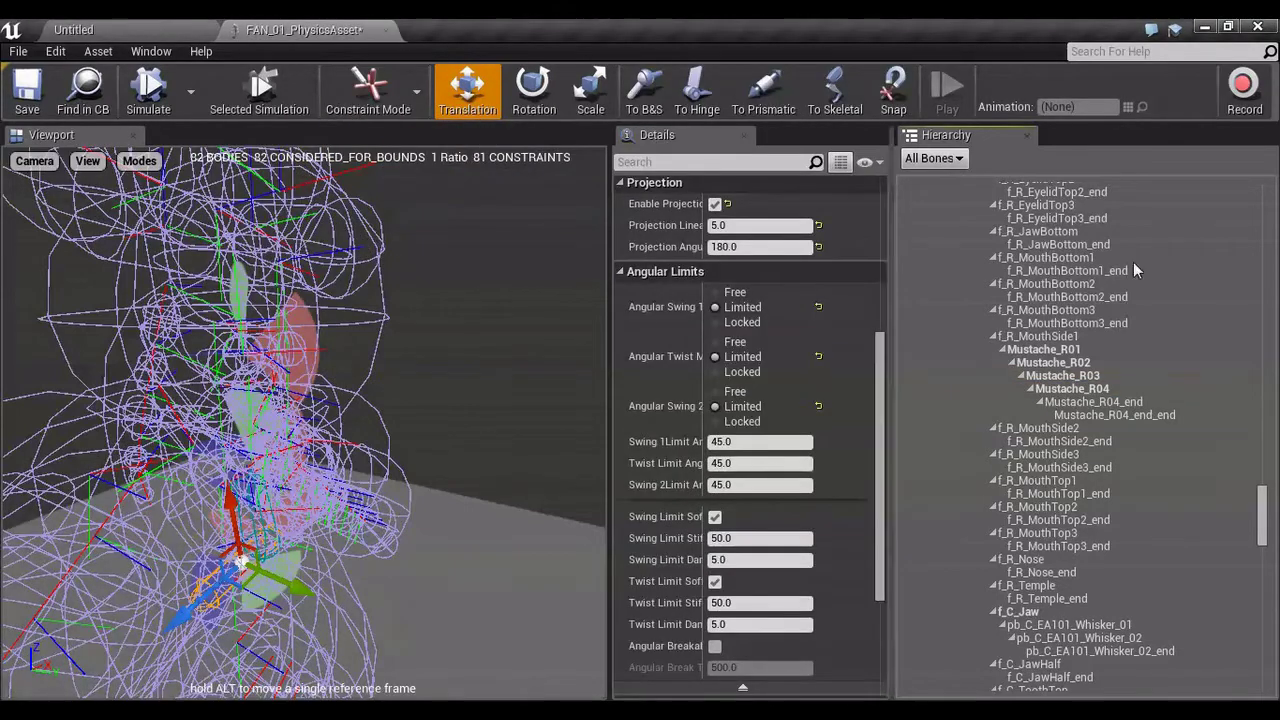
click(1085, 391)
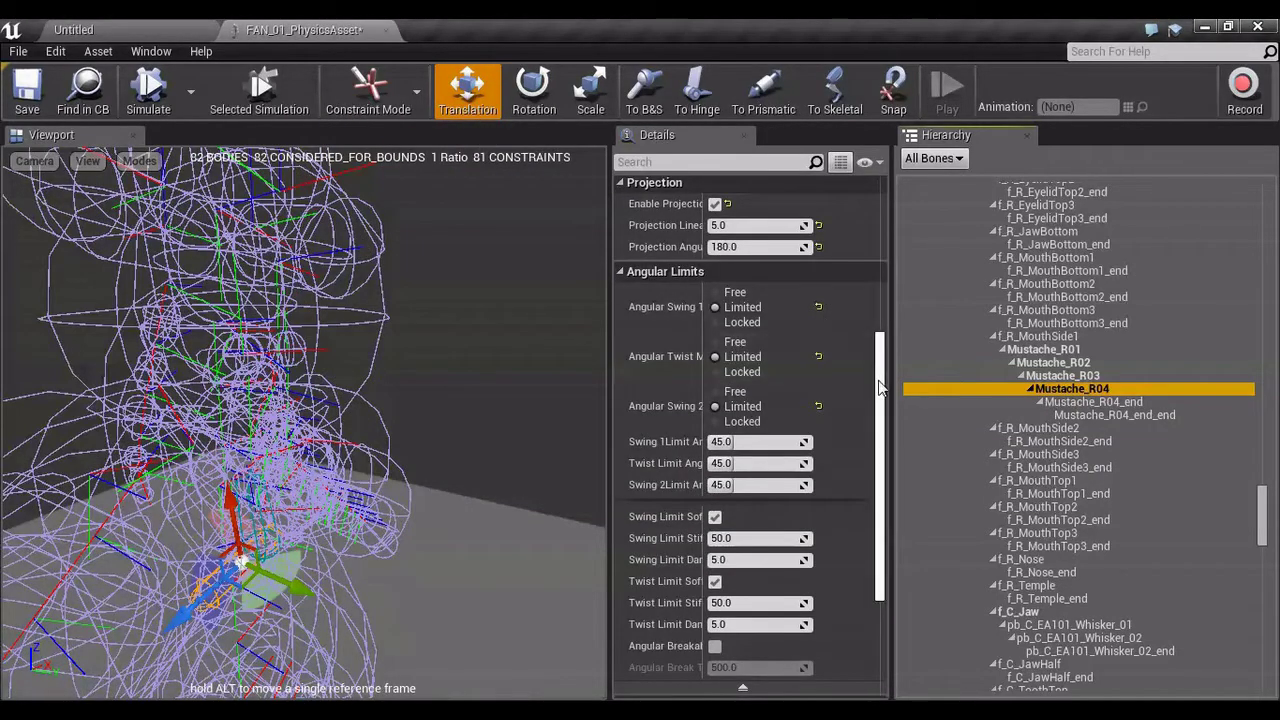
drag(879, 380, 878, 200)
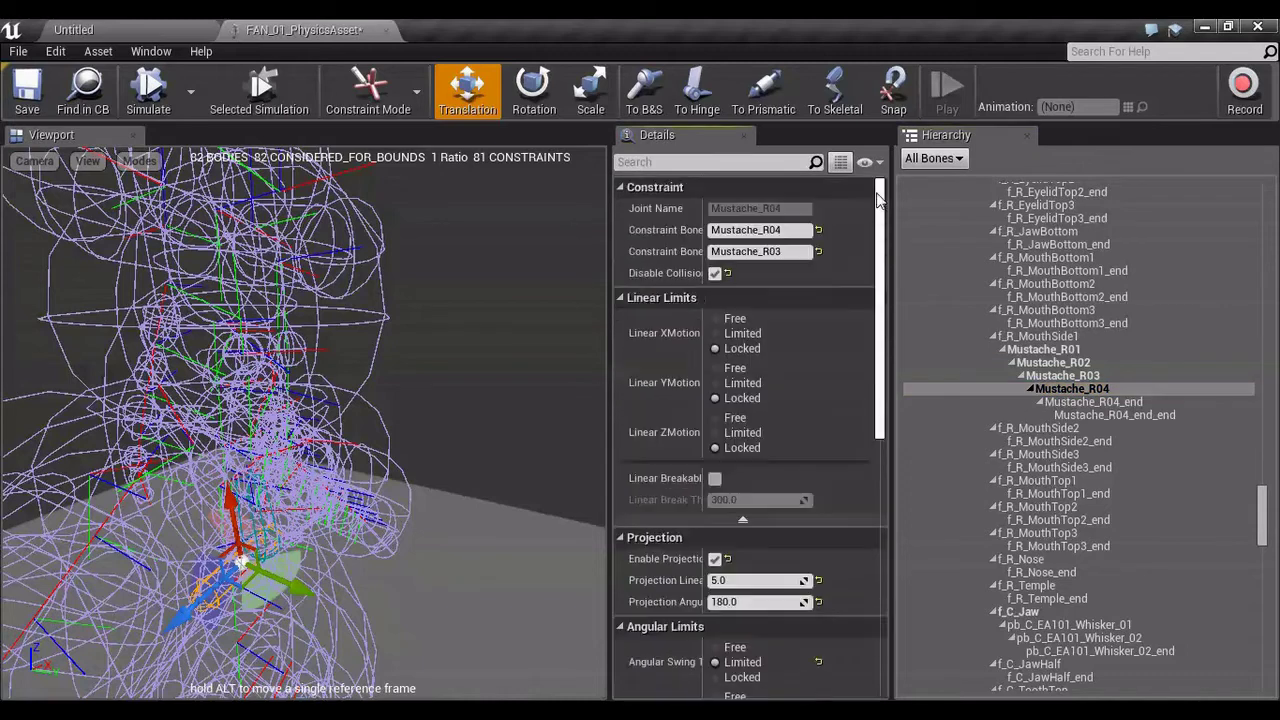
click(716, 273)
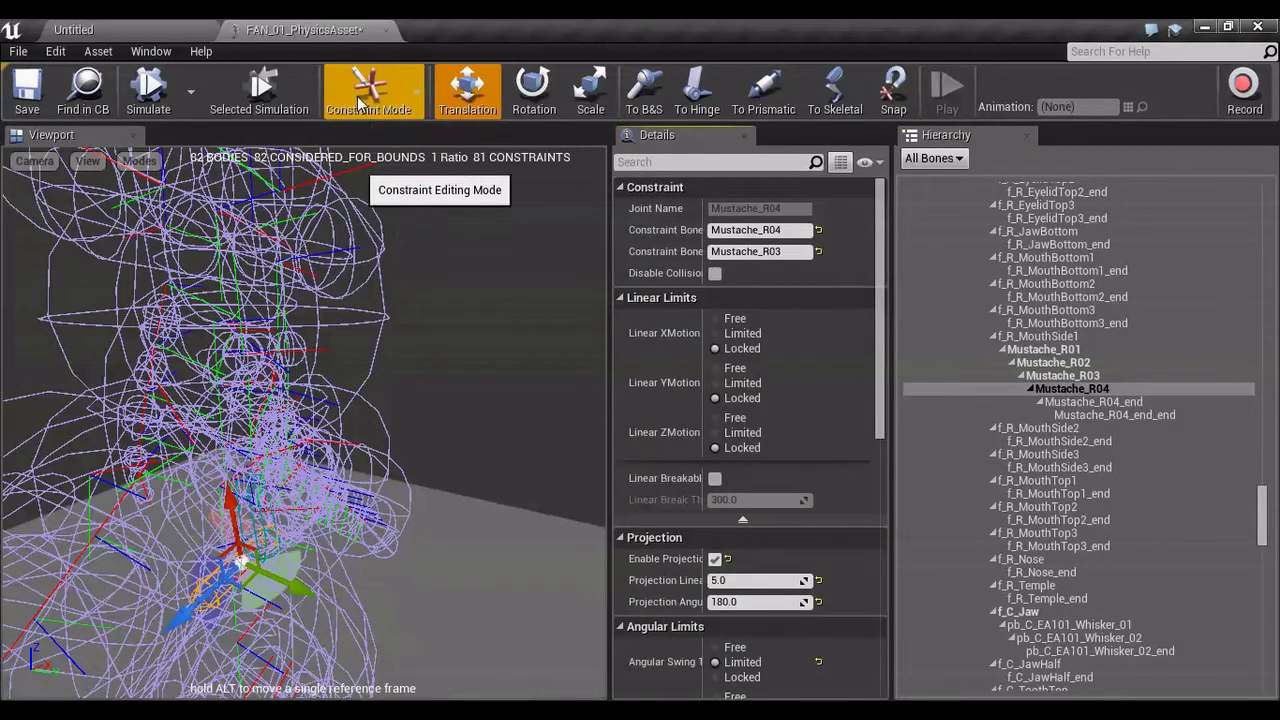
Go back to Body Mode and simulate the physics asset to check how the mustache moves
click(416, 91)
click(390, 126)
click(136, 112)
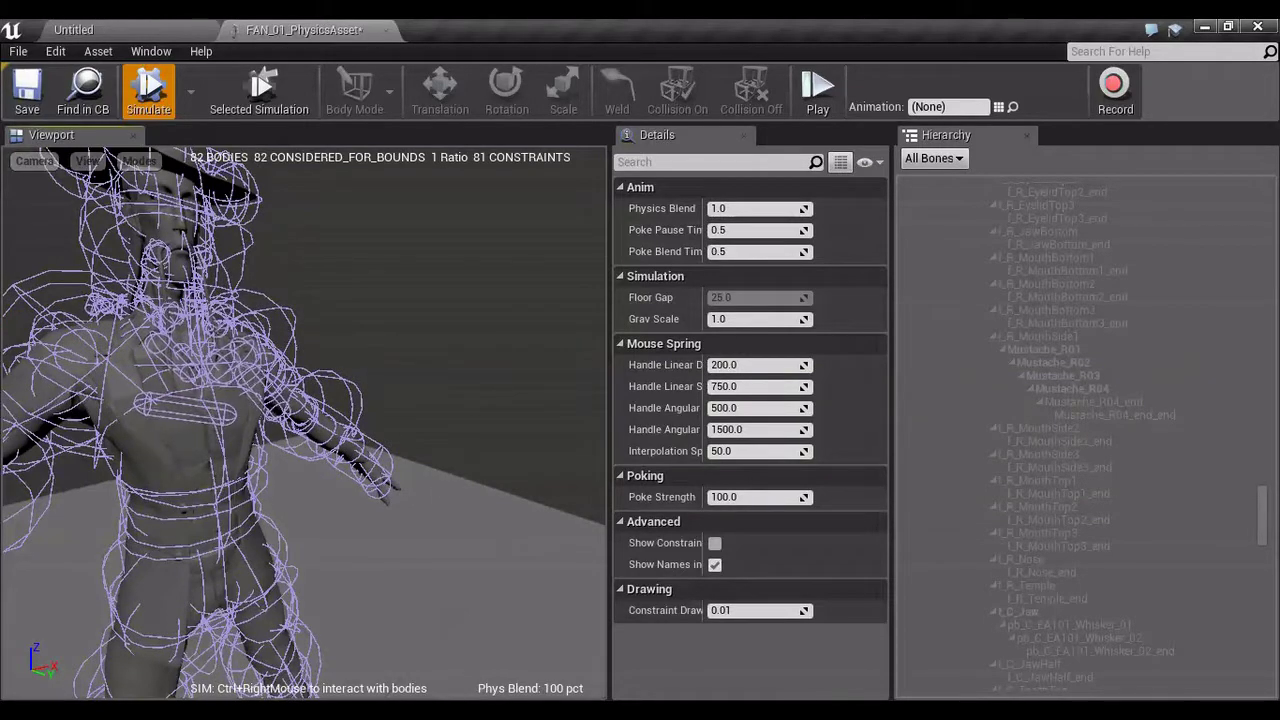
scroll(209, 449, up, 3)
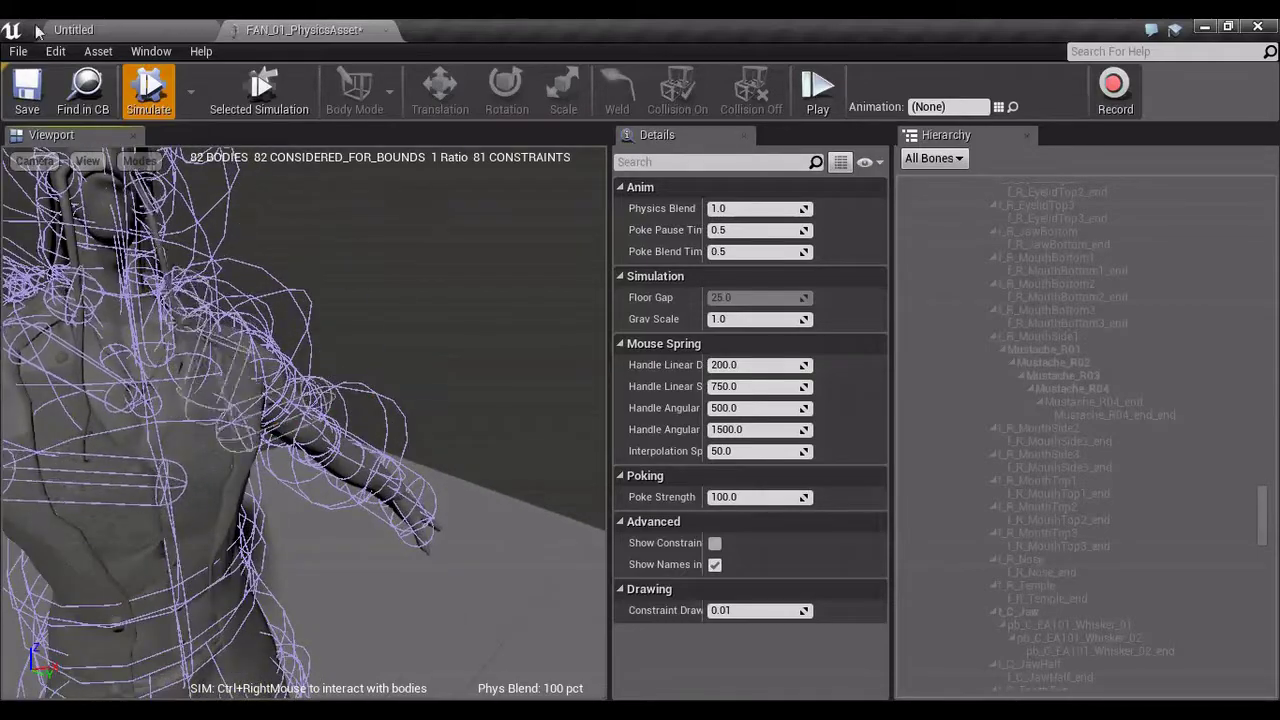
Simulate the mustache repeatedly, rescaling the Mustache_L02 body between runs and pulling on the simulated bodies to check their motion
alt+drag(291, 420, 214, 463)
scroll(214, 463, down, 5)
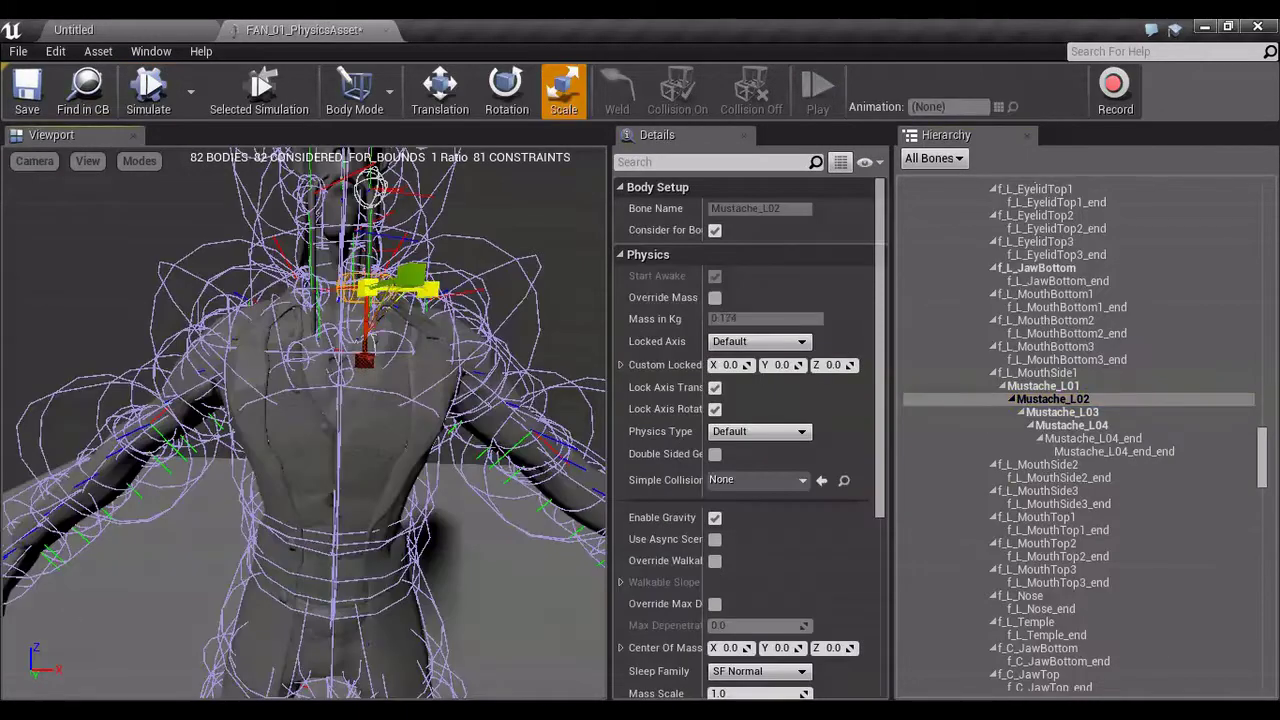
click(150, 100)
click(150, 100)
click(152, 103)
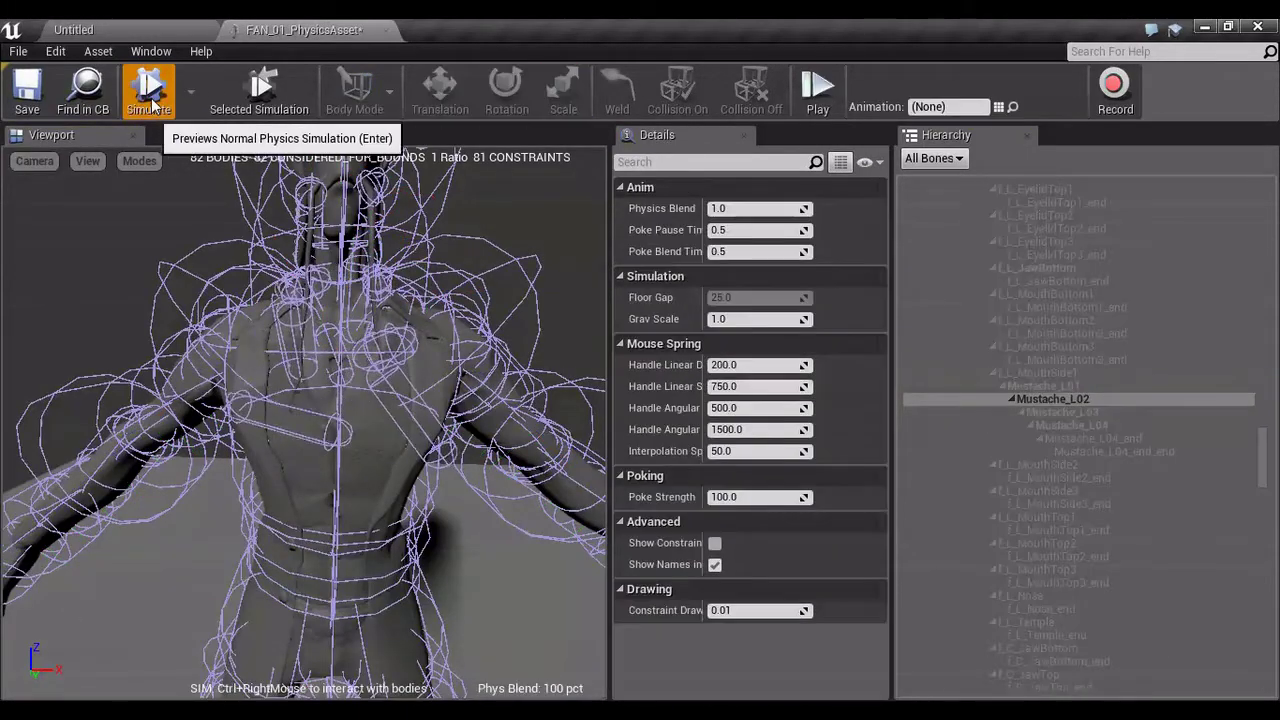
click(152, 103)
click(155, 105)
click(158, 110)
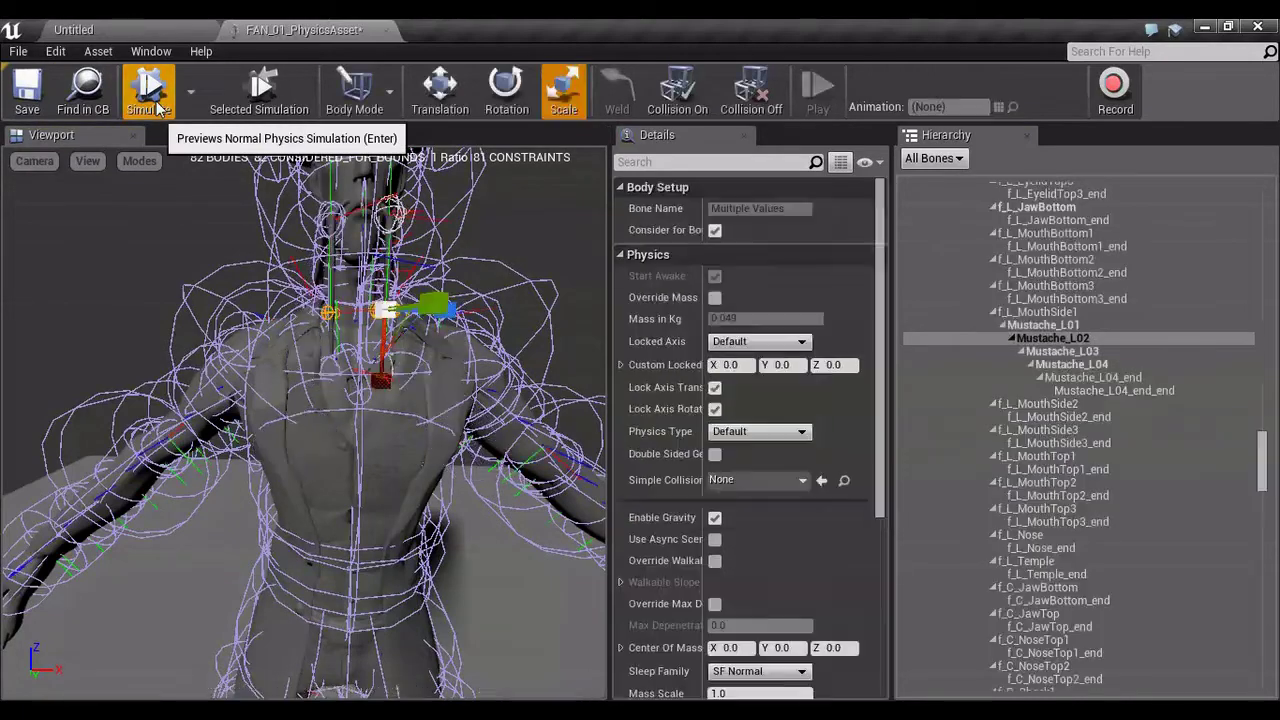
click(152, 92)
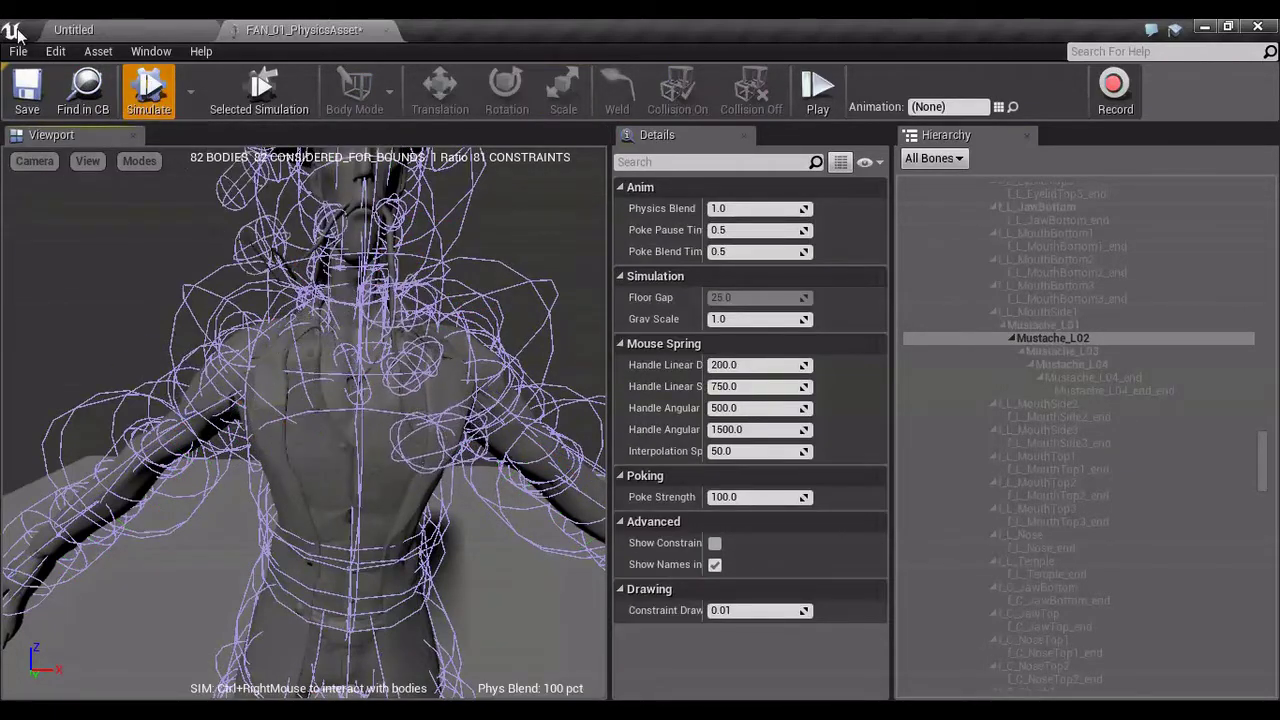
ctrl+right_drag(173, 291, 245, 397)
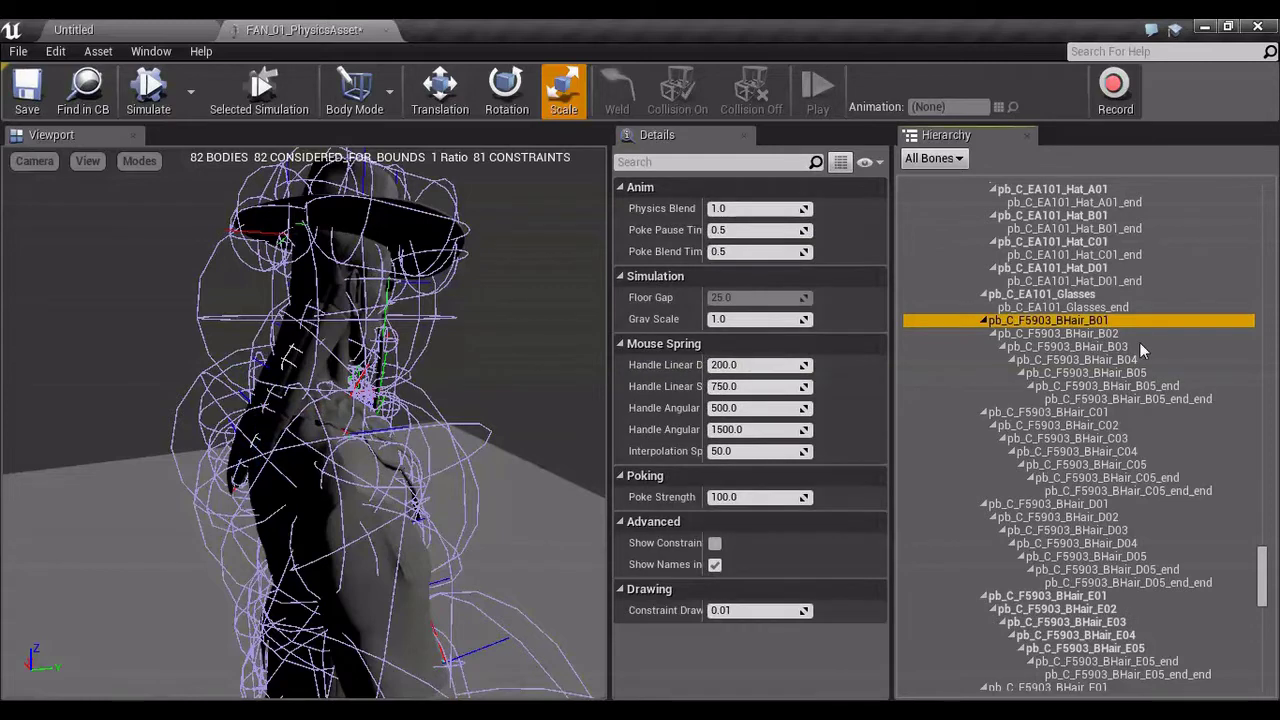
Create Sphyl physics bodies with Limited angular constraints for the bones pb_C_F5903_BHair_B01 to pb_C_F5903_BHair_B05
shift+click(1140, 372)
right_click(1110, 345)
click(1160, 364)
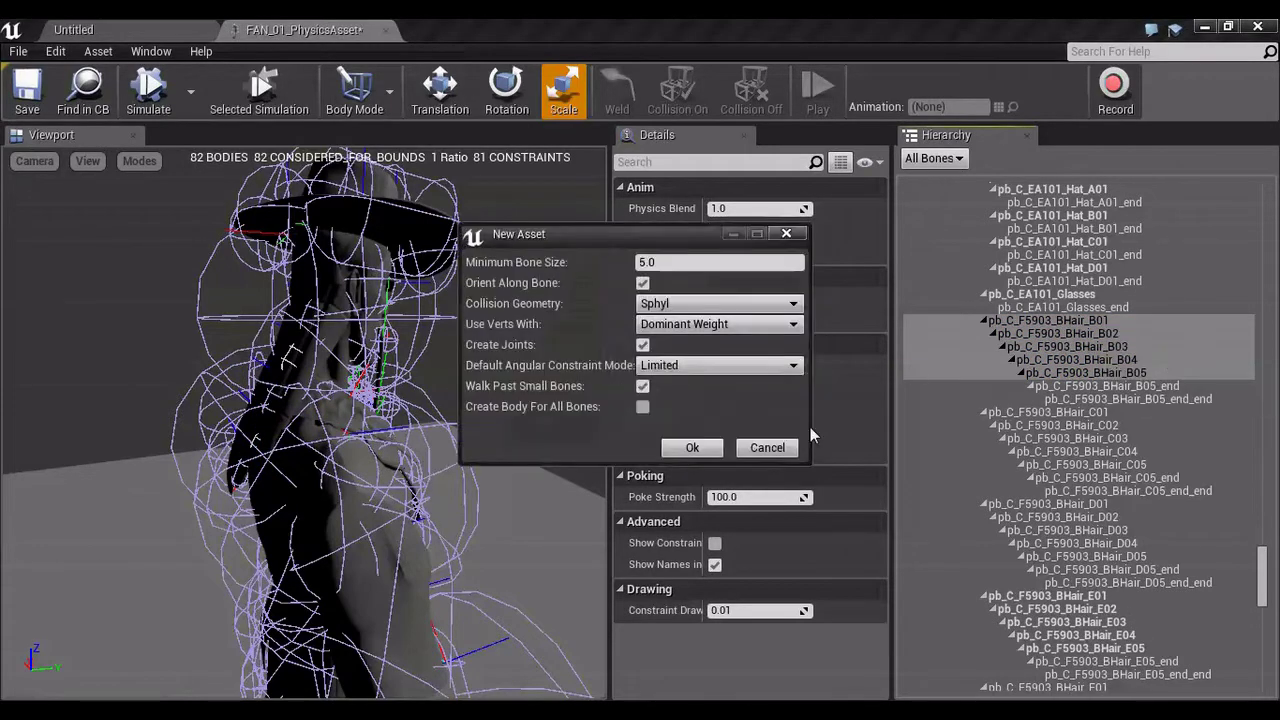
click(692, 447)
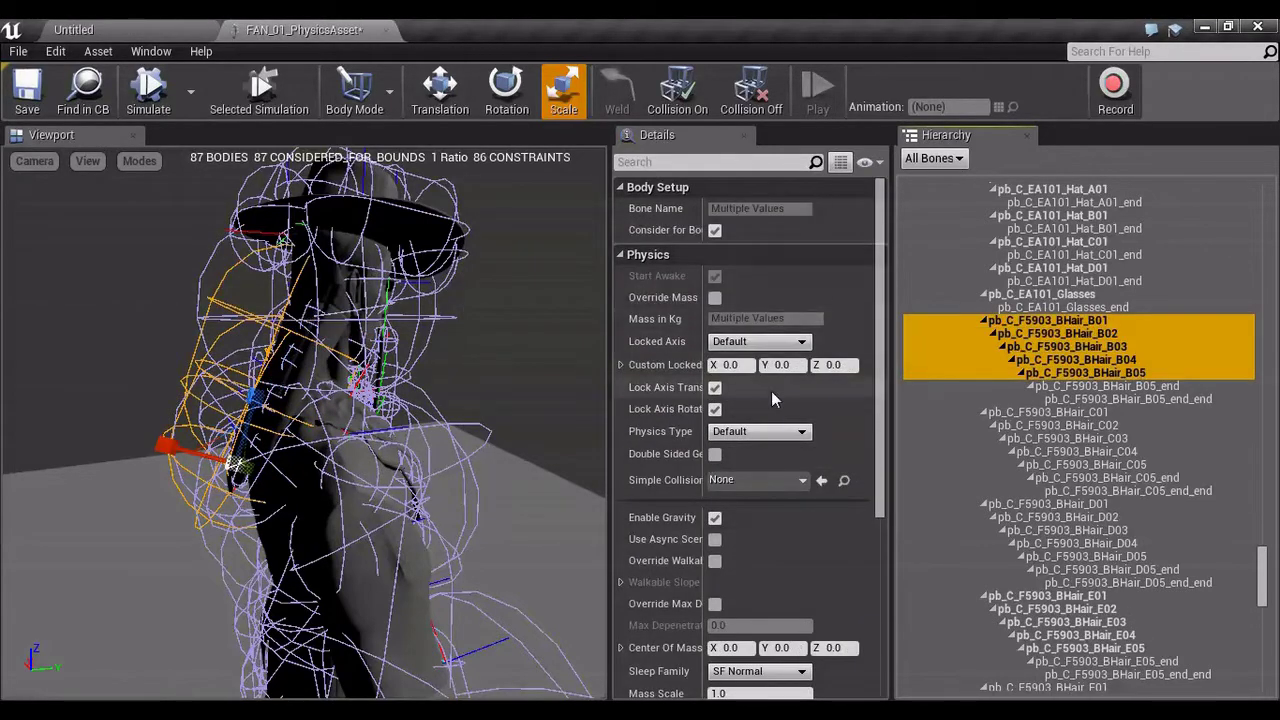
Set the Angular Damping of the five BHair_B bodies to 4, adjust their Linear Damping, and disable their Collision Response
scroll(772, 400, down, 8)
click(748, 455)
text(4)
click(745, 476)
text(2)
click(765, 644)
click(750, 673)
In Constraint Mode, enable projection with tolerances 5 linear and 180 angular on the BHair_B constraints, and set all three angular motions to Limited
click(355, 92)
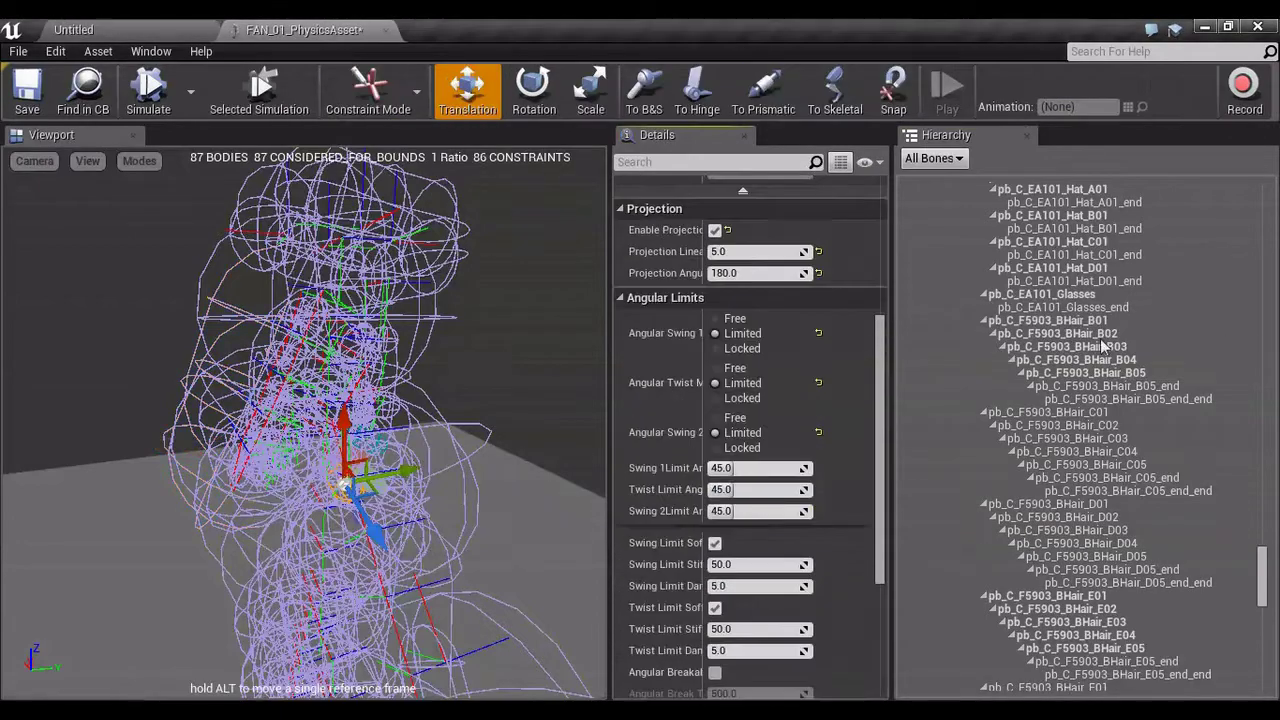
click(1103, 345)
scroll(716, 538, down, 4)
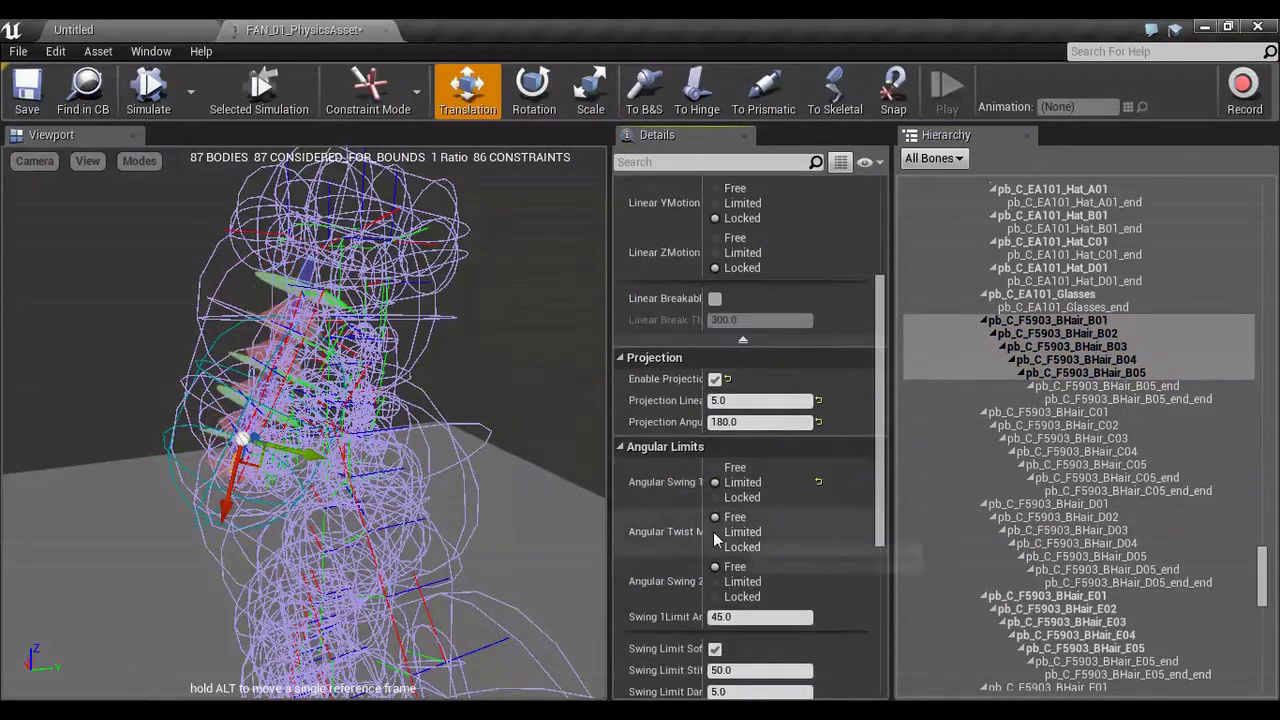
scroll(716, 538, down, 4)
Adjust the collision settings of the pb_C_F5903_BHair_B05 body alone in Body Mode and of its constraint in Constraint Mode
click(368, 92)
click(1163, 375)
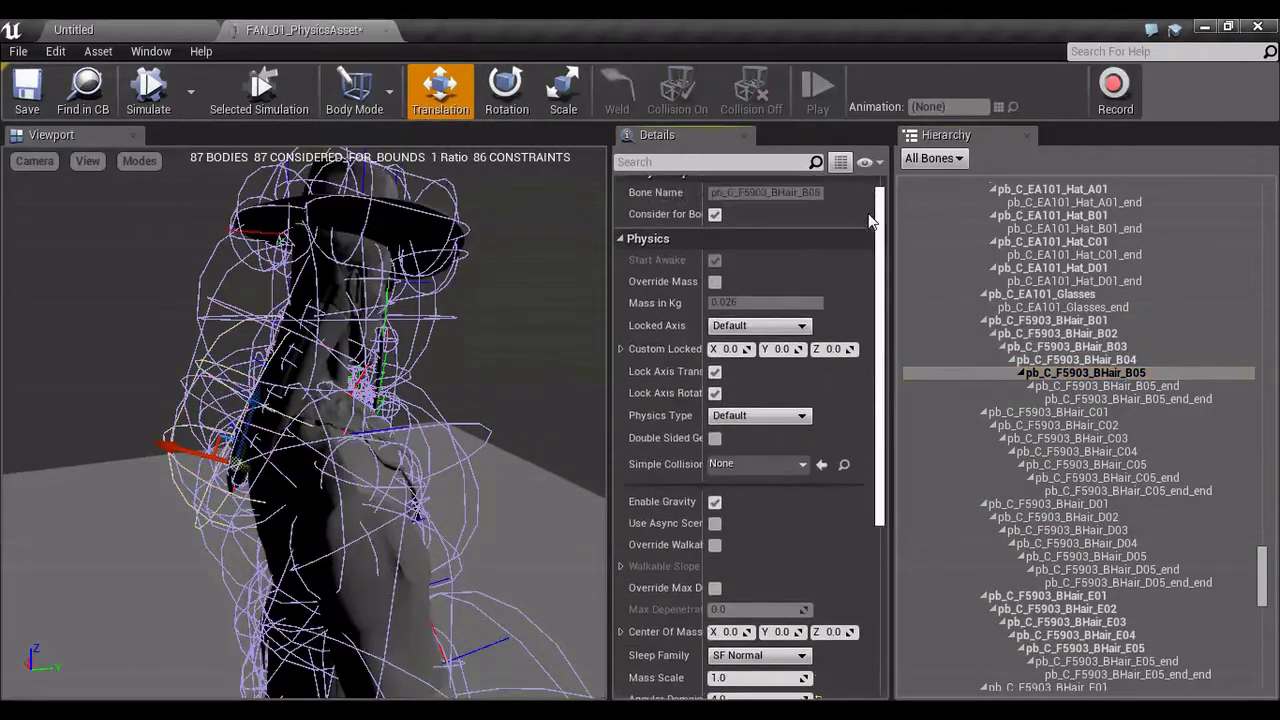
scroll(750, 611, down, 3)
click(355, 92)
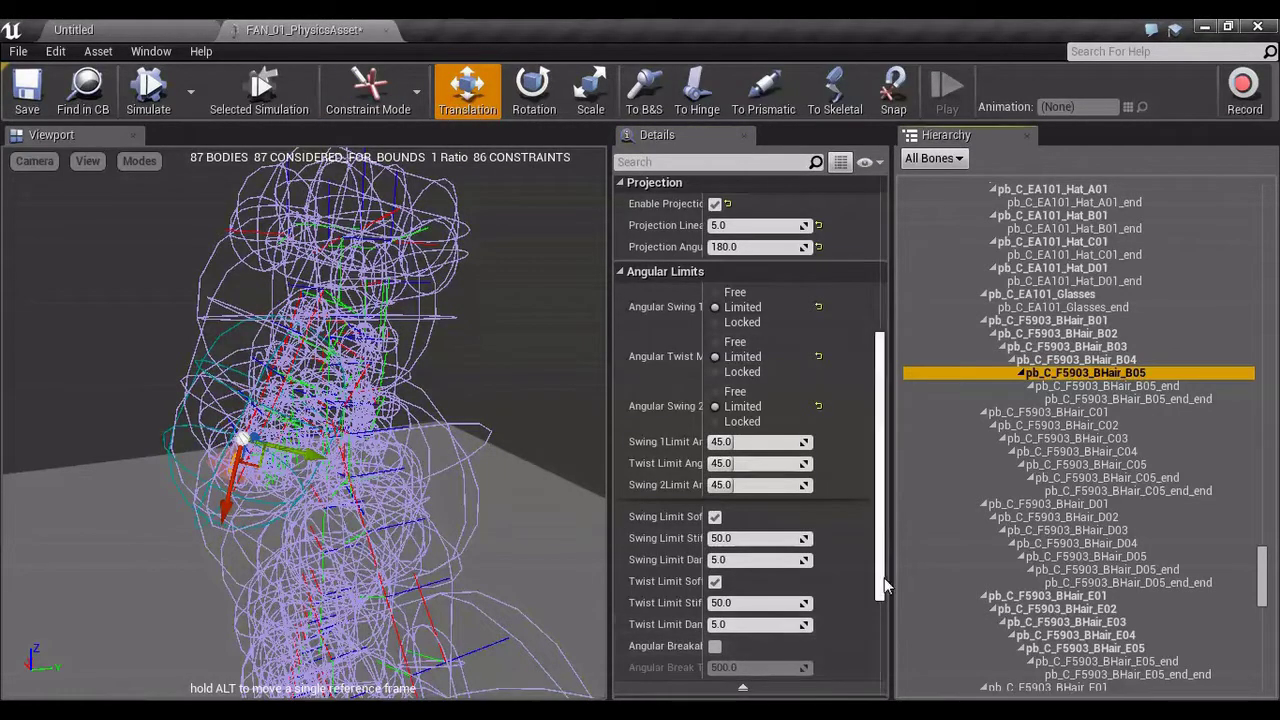
drag(884, 578, 868, 330)
Return to Body Mode and scale down the physics bodies of pb_C_F5903_BHair_B01 to B05
click(368, 92)
click(390, 142)
click(1098, 323)
shift+click(1142, 373)
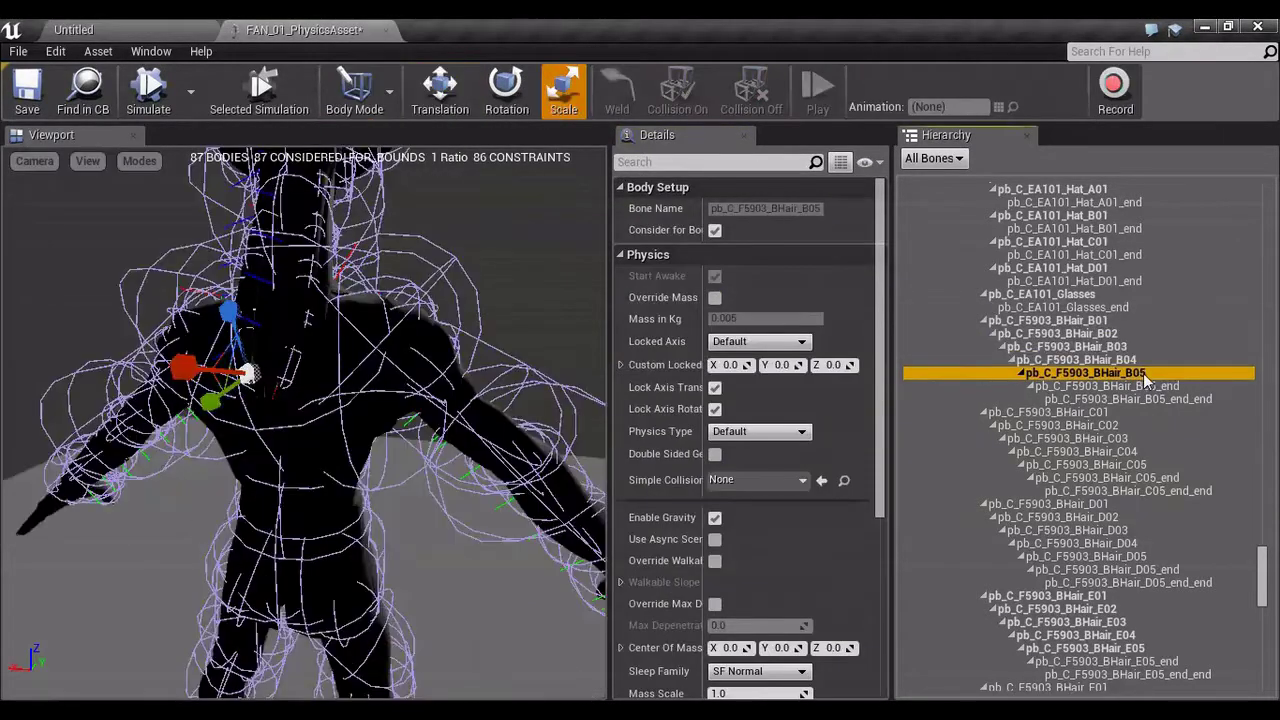
Delete the physics body of pb_C_F5903_BHair_B02, simulating before and after to compare the hair's motion
click(148, 96)
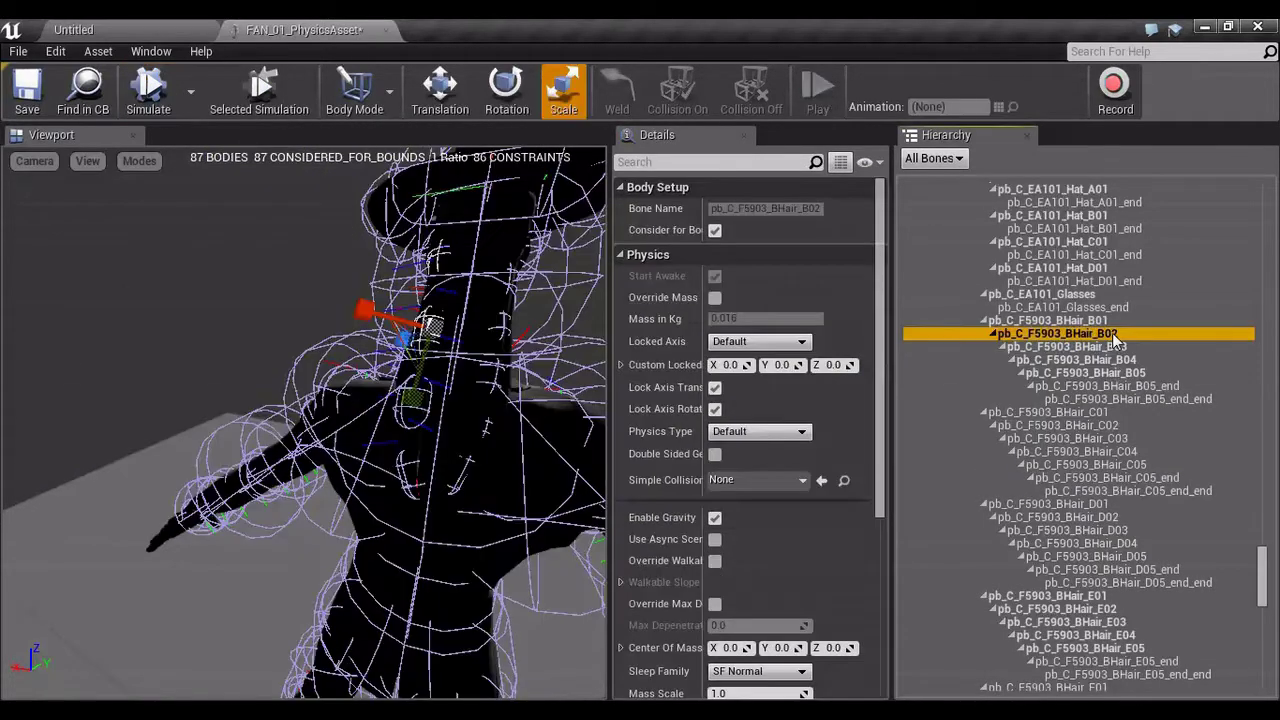
right_click(1113, 340)
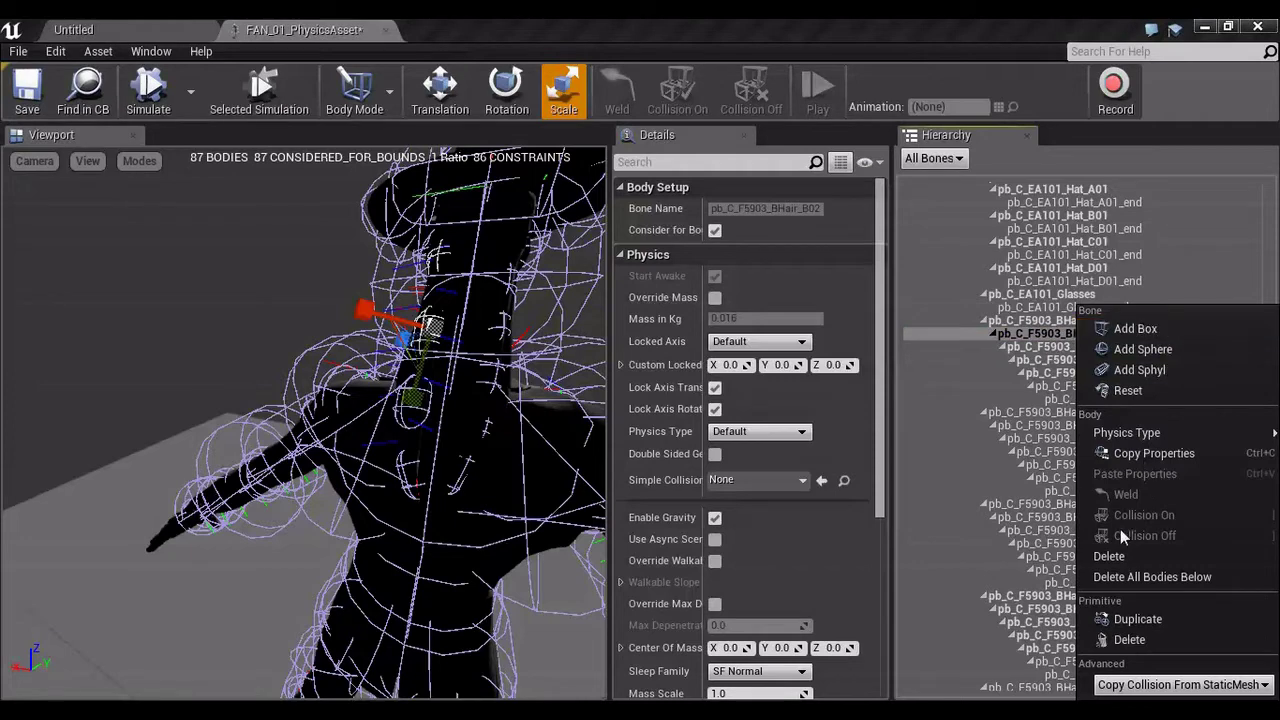
click(1119, 558)
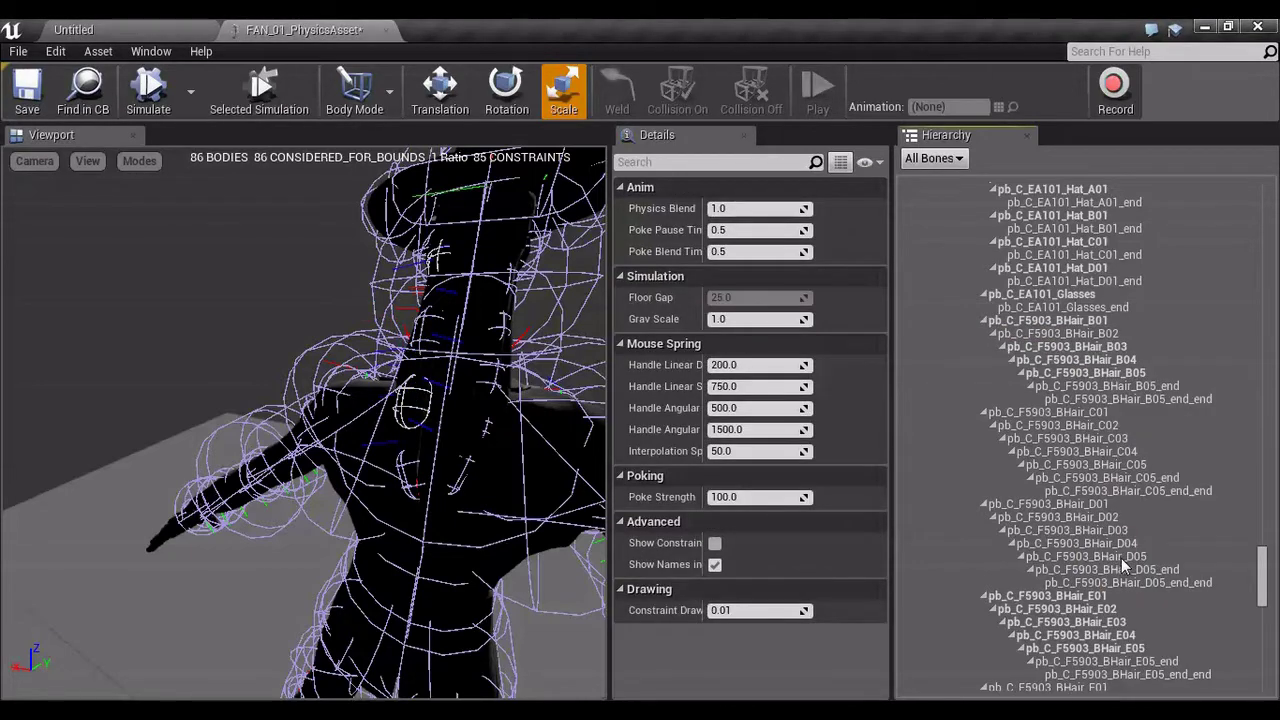
click(140, 92)
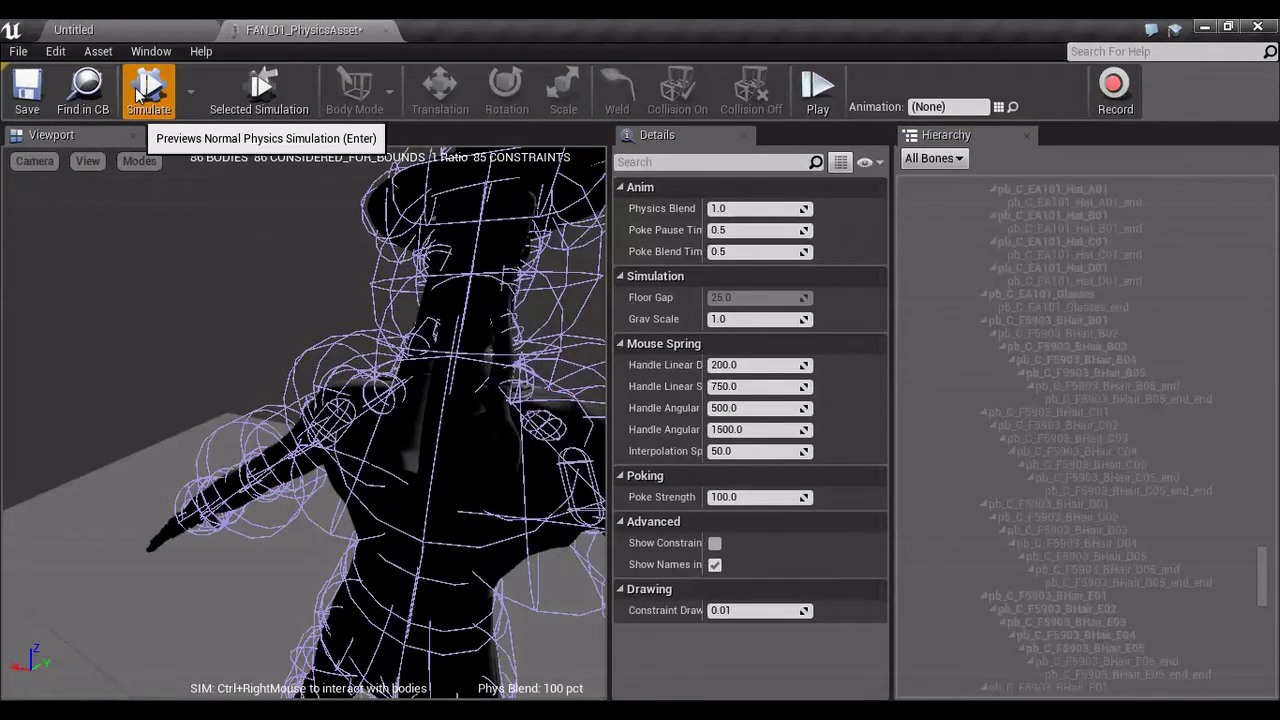
click(138, 95)
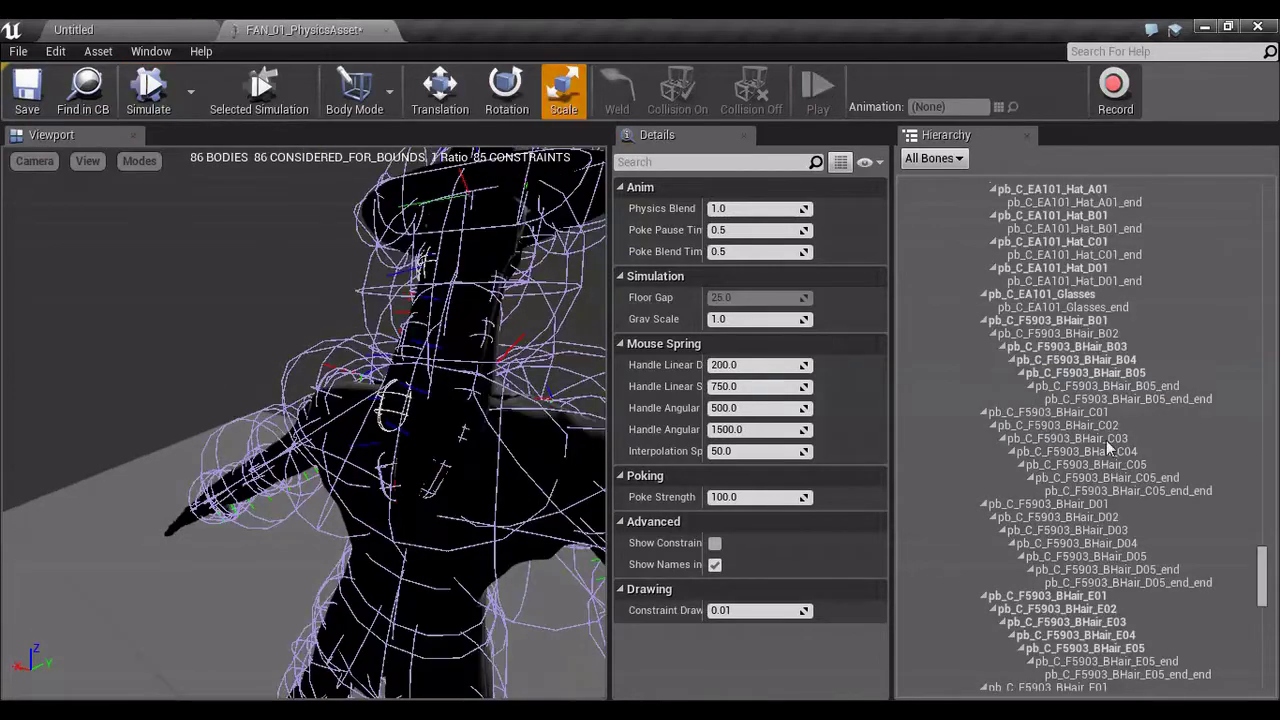
Delete the physics body of pb_C_F5903_BHair_E03 and simulate the hair again
click(1118, 622)
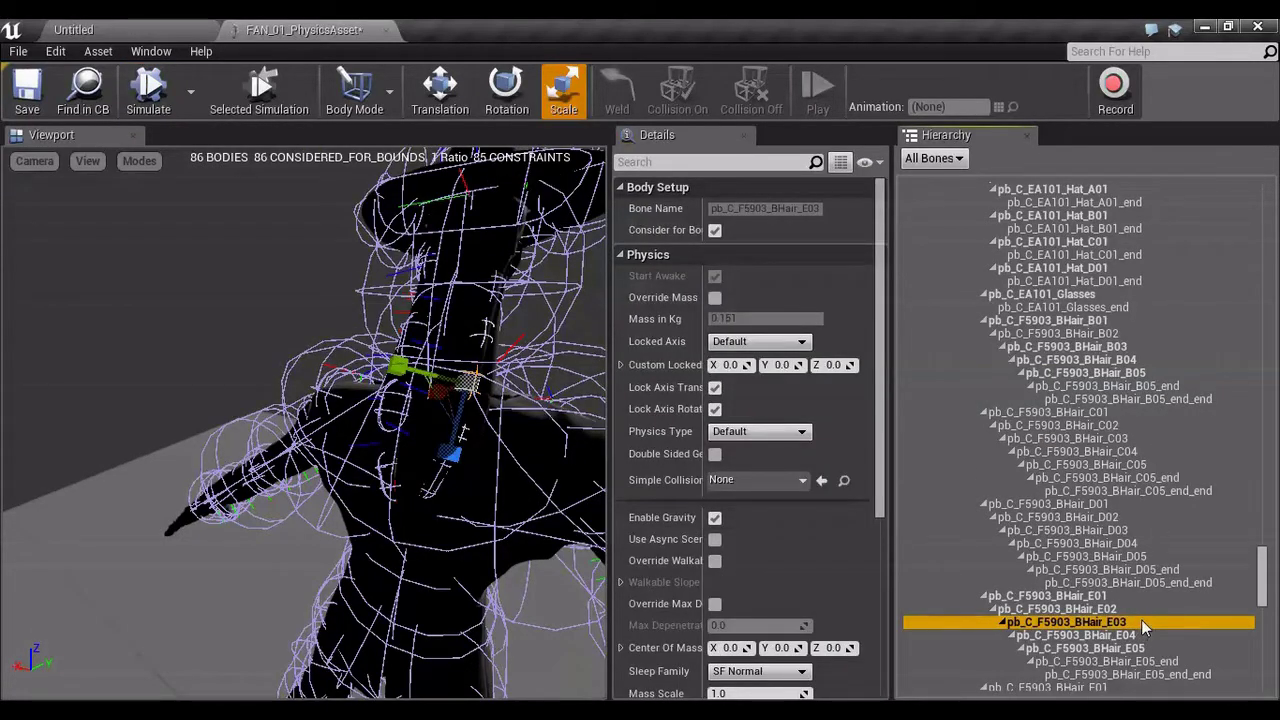
right_click(1141, 619)
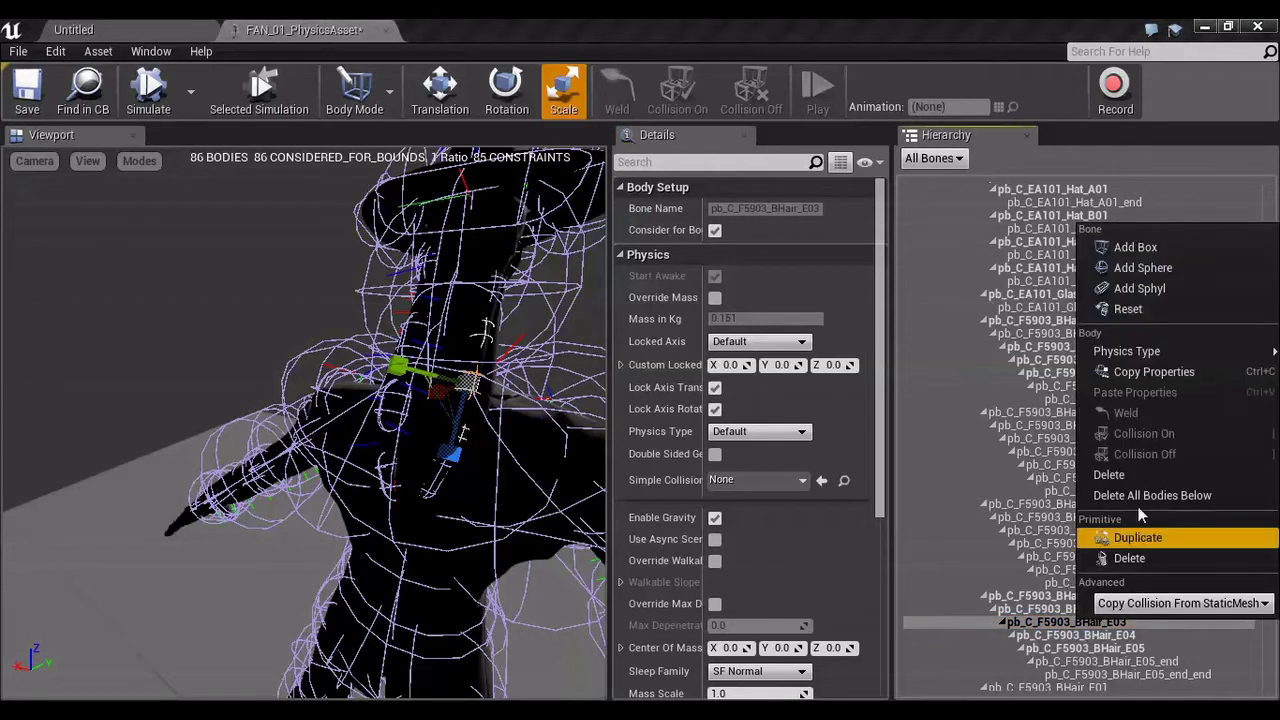
click(1150, 483)
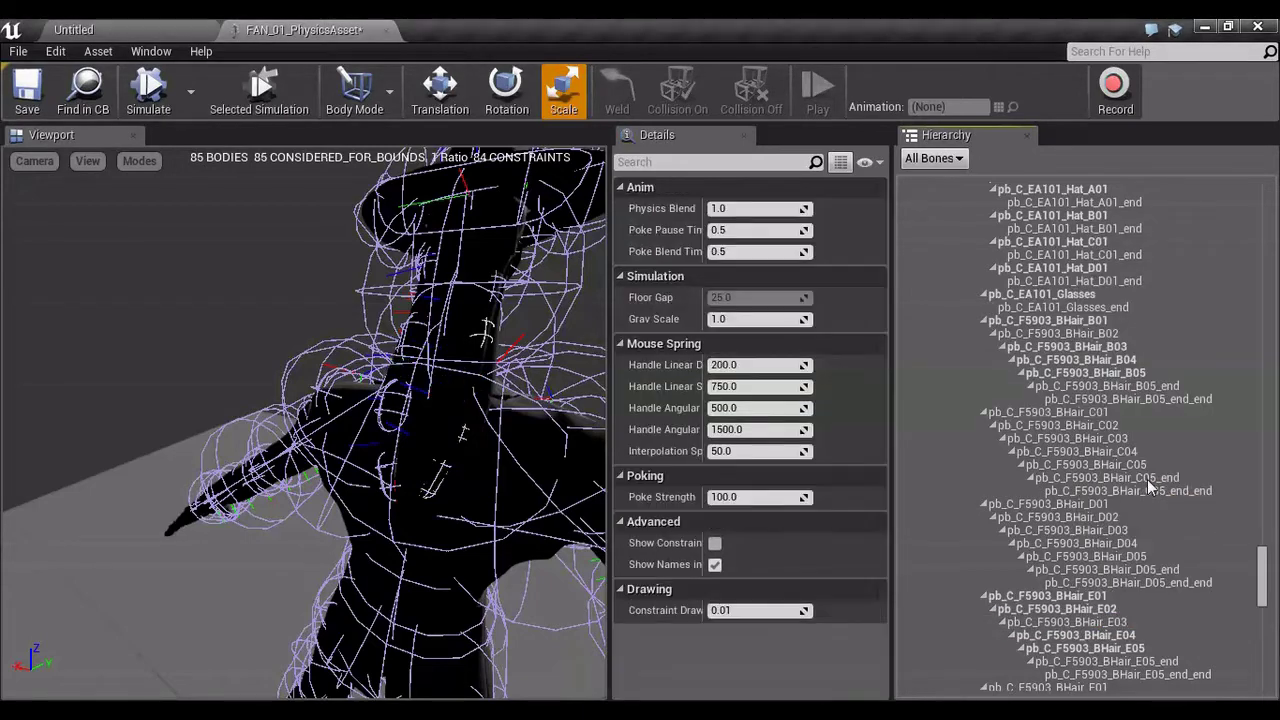
click(150, 92)
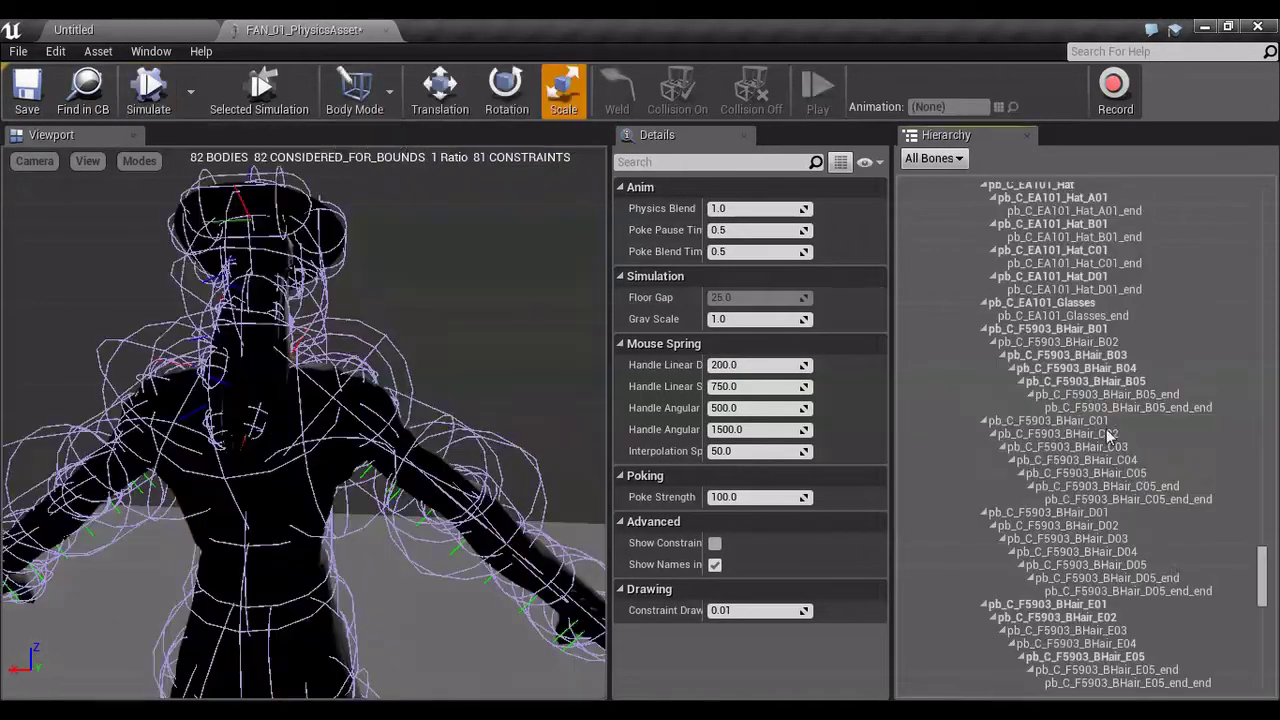
Create physics bodies for the bones pb_C_F5903_BHair_C01 to C05 and go to their Collision Response setting in Body Mode
click(892, 441)
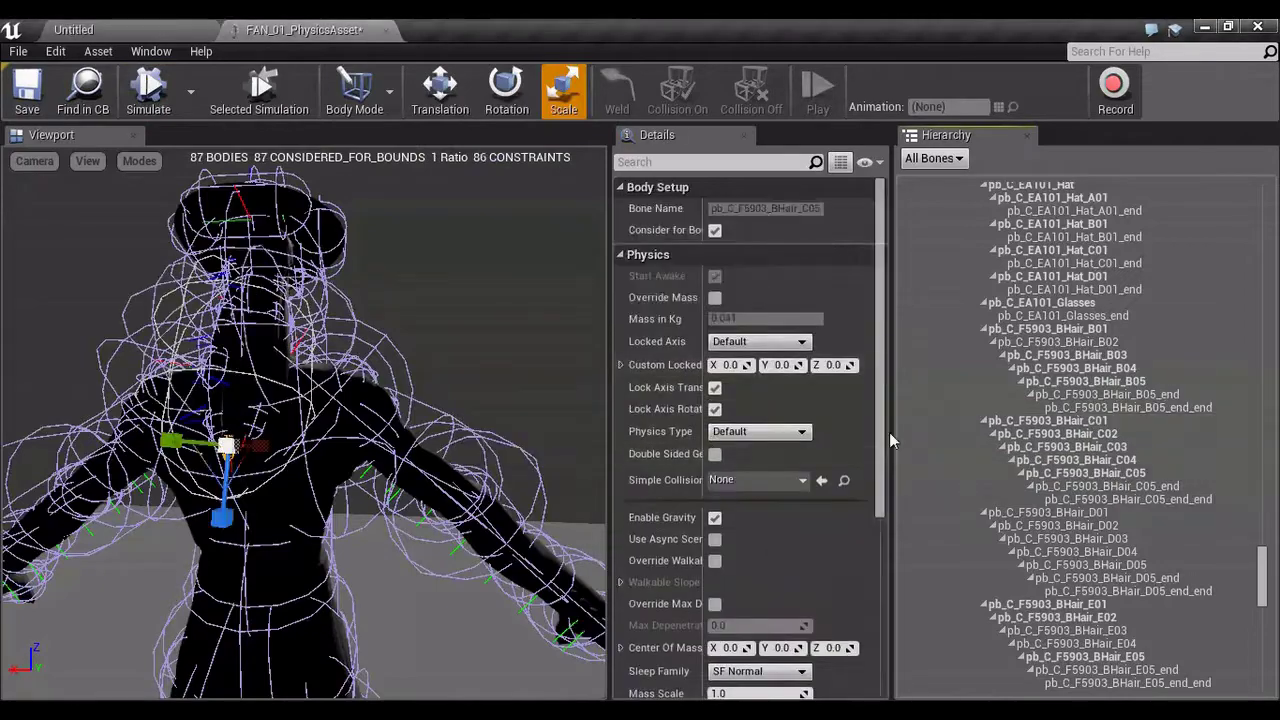
scroll(748, 503, down, 5)
click(760, 607)
click(745, 640)
click(389, 92)
click(1090, 460)
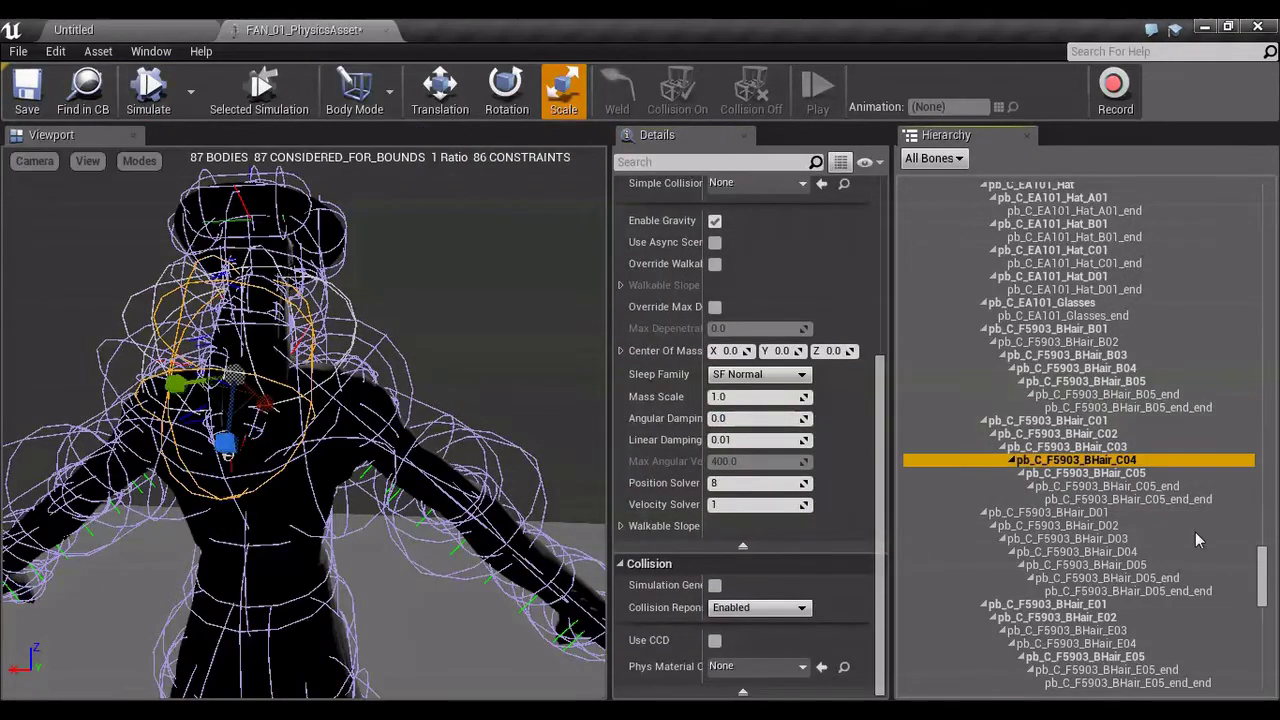
Set the BHair_C01 to C05 bodies' Angular Damping and Linear Damping to 4, Position Solver to 12 and Velocity Solver to 3
click(1060, 421)
shift+click(1090, 473)
scroll(740, 333, up, 5)
scroll(741, 333, down, 5)
In Constraint Mode, enable projection with a linear tolerance of 5 on the BHair_C constraints and adjust their angular limits
click(389, 92)
click(379, 152)
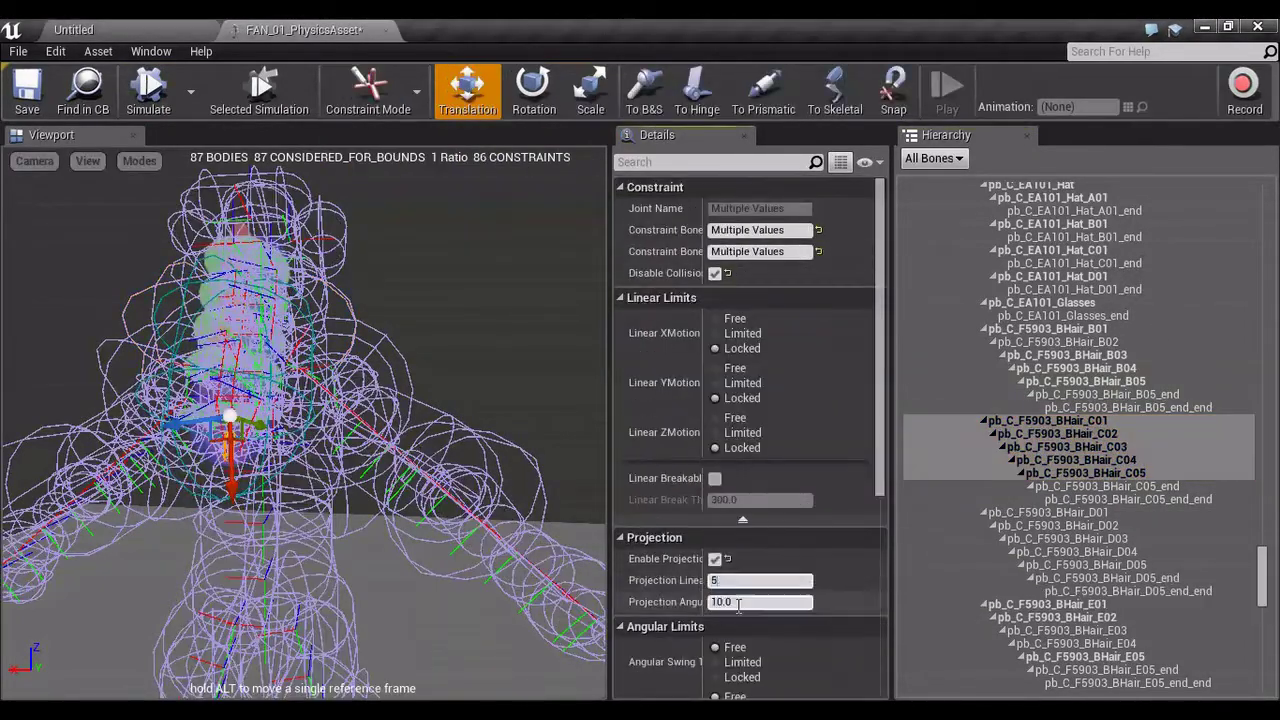
scroll(806, 563, down, 6)
Return to Body Mode and scale down the BHair_C bodies, sizing C05, C04 and C03 individually
click(416, 92)
click(390, 127)
key(r)
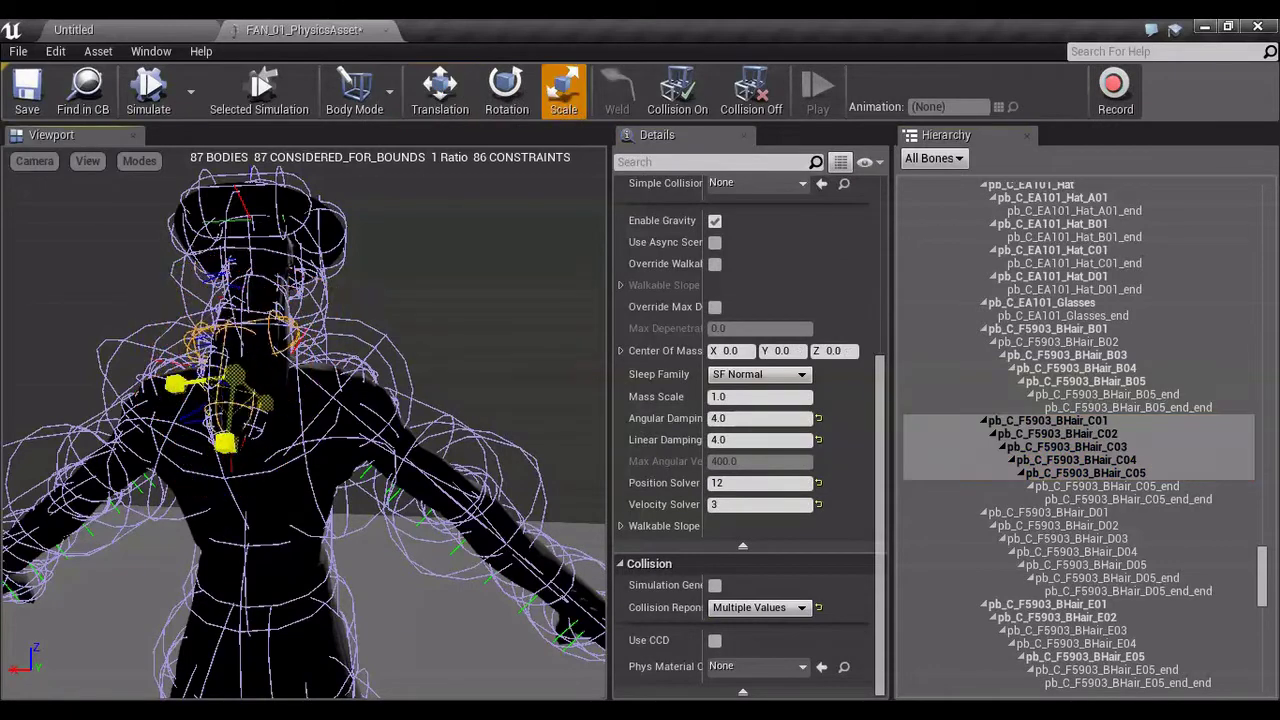
click(1138, 474)
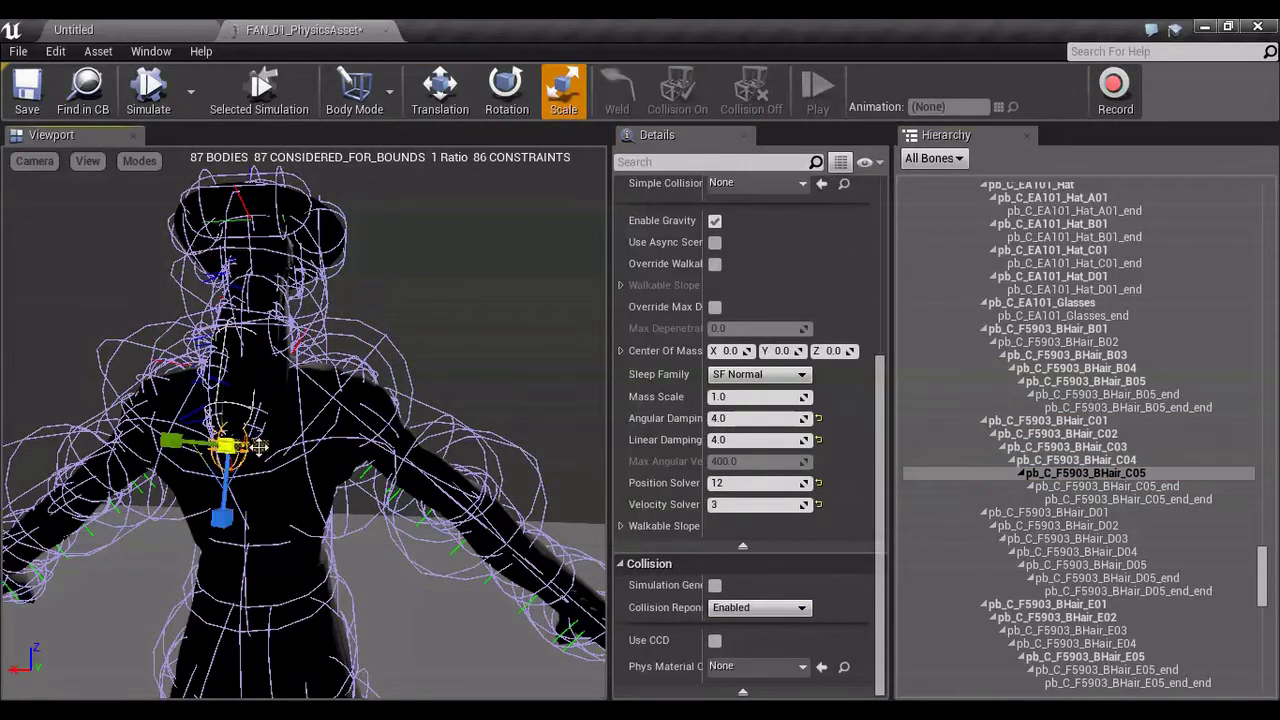
click(1076, 460)
click(1090, 447)
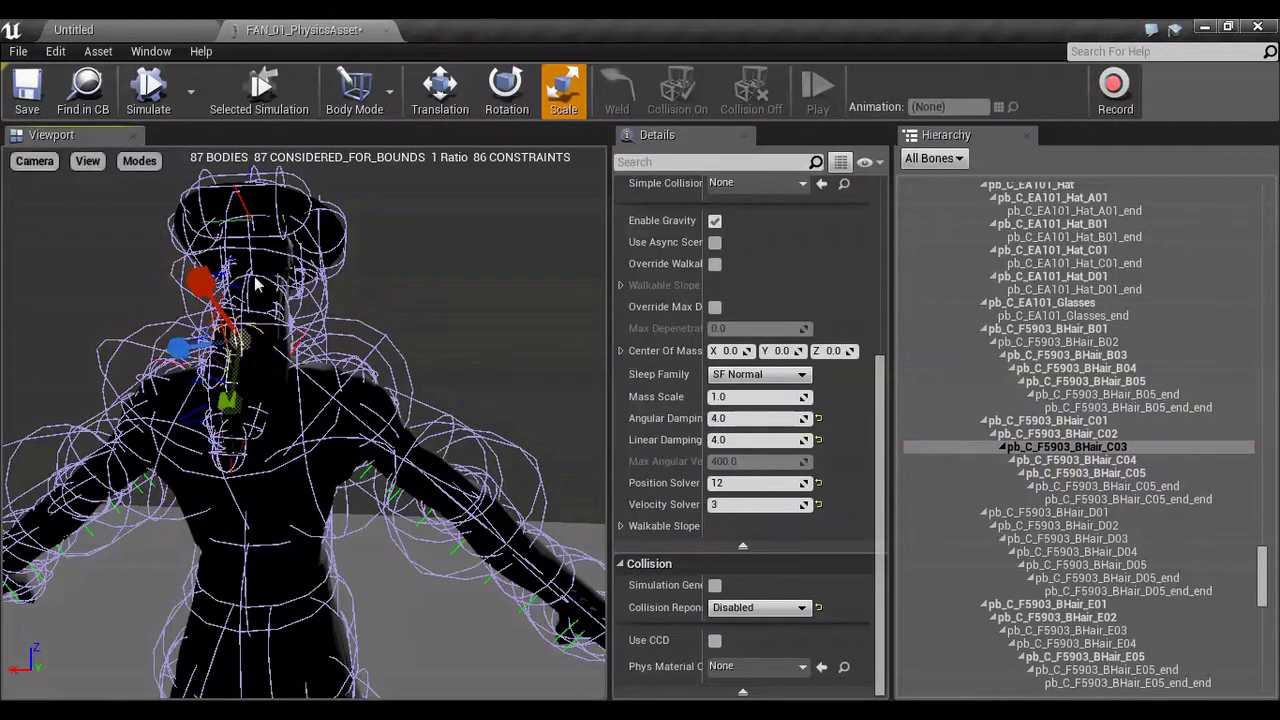
Delete the physics body of pb_C_F5903_BHair_C02
click(1112, 435)
right_click(1124, 436)
click(1112, 289)
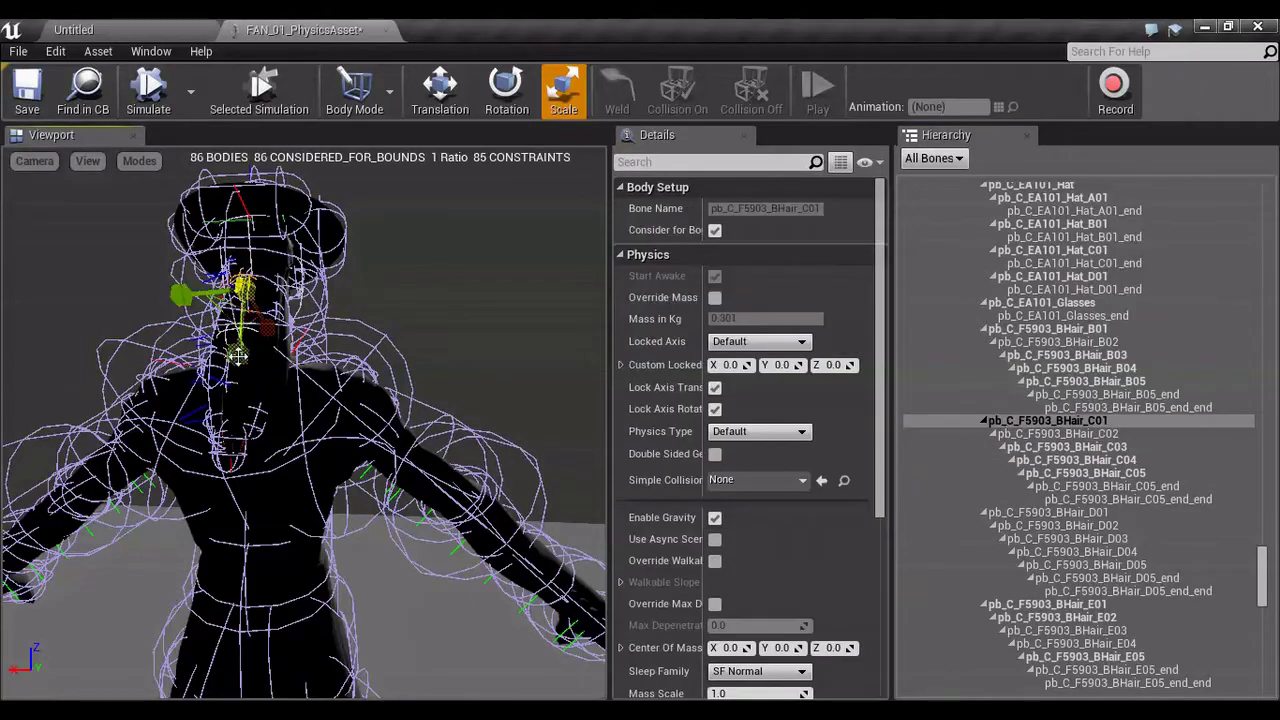
Stretch the pb_C_F5903_BHair_C04 and pb_C_F5903_BHair_C03 bodies slightly along one axis, and select the C05 body
click(1116, 435)
click(1112, 460)
drag(228, 443, 228, 450)
click(1104, 447)
drag(227, 400, 227, 406)
click(1104, 473)
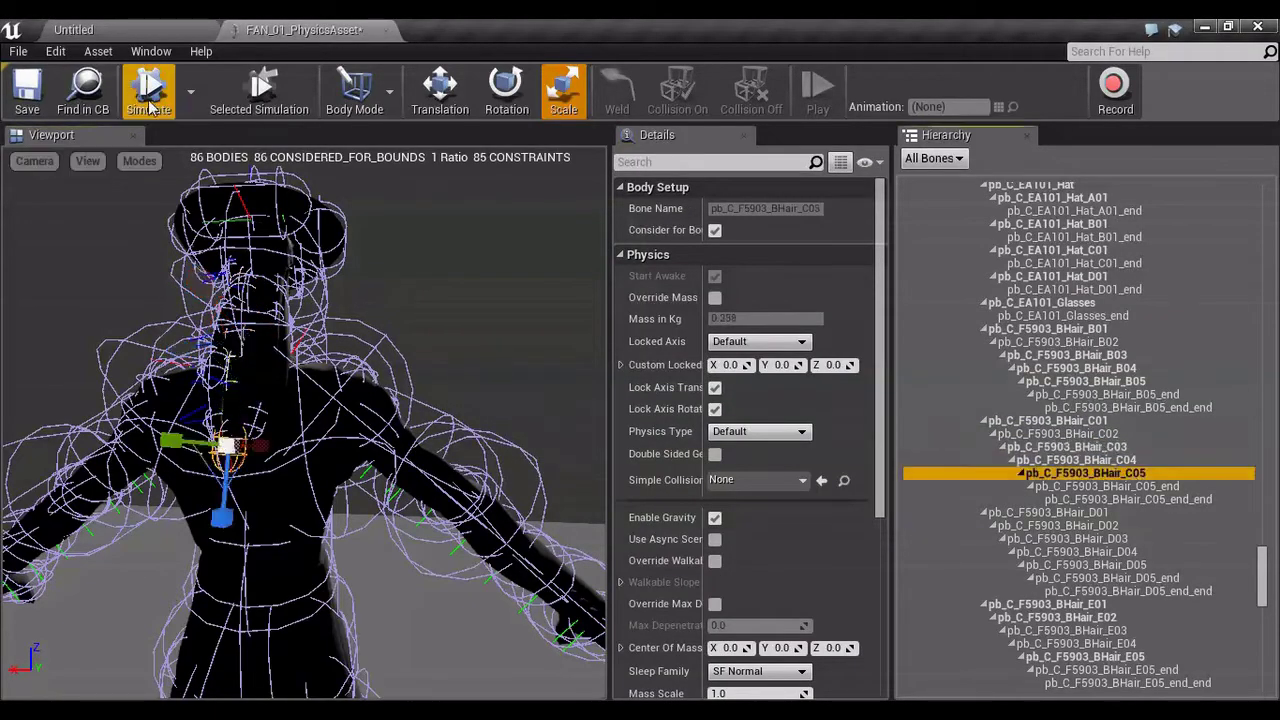
Simulate the back hair repeatedly, fine-tuning the size of the pb_C_F5903_BHair_C05 body between runs
click(148, 100)
click(148, 100)
click(148, 100)
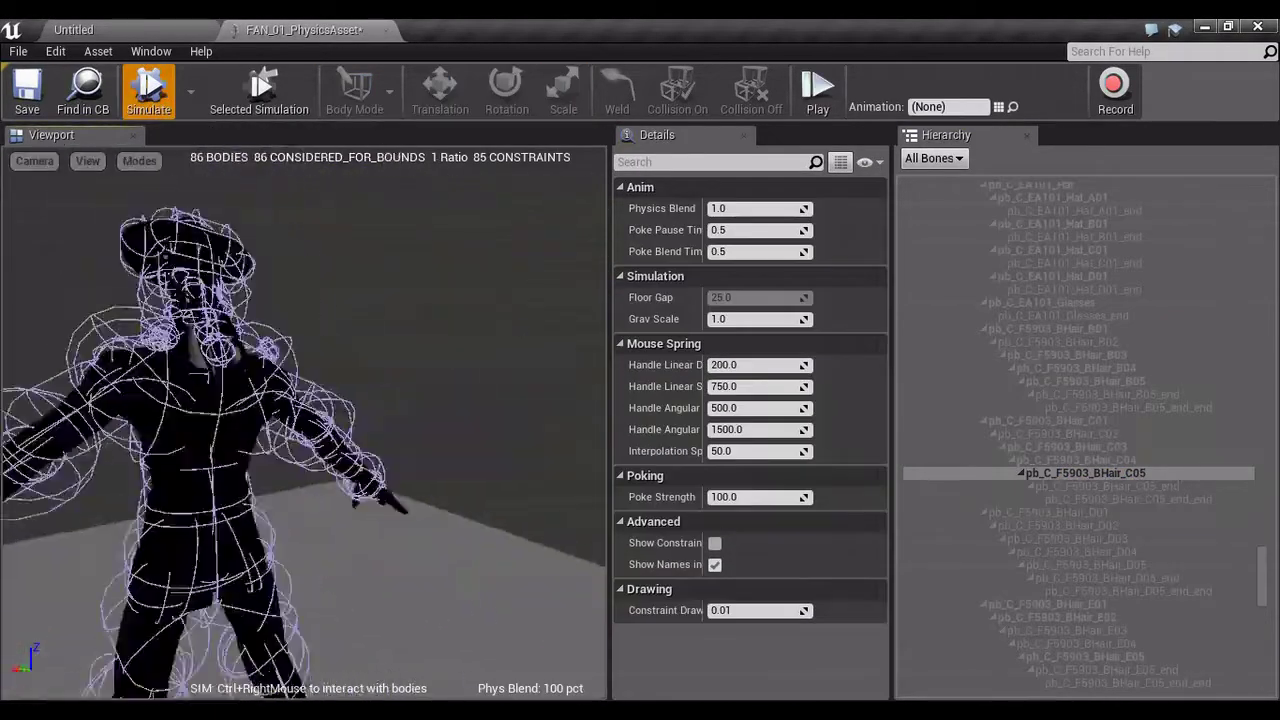
click(148, 100)
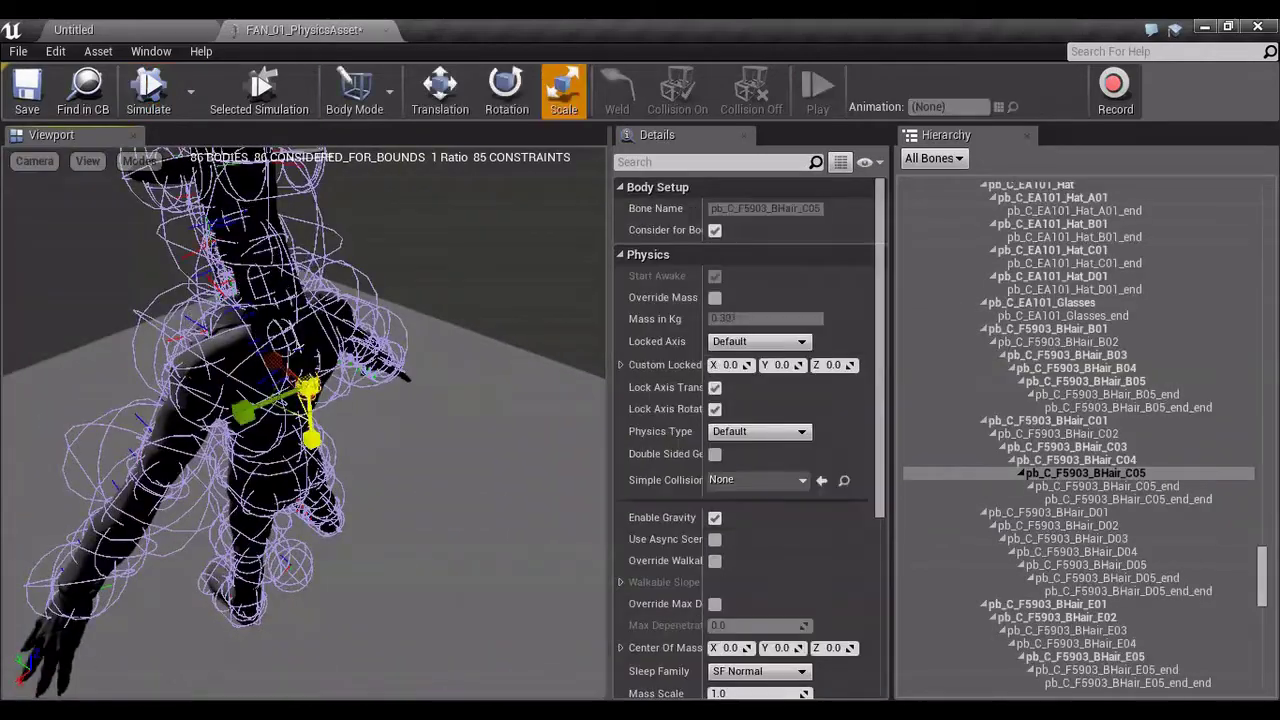
click(148, 100)
click(148, 100)
click(148, 100)
click(148, 100)
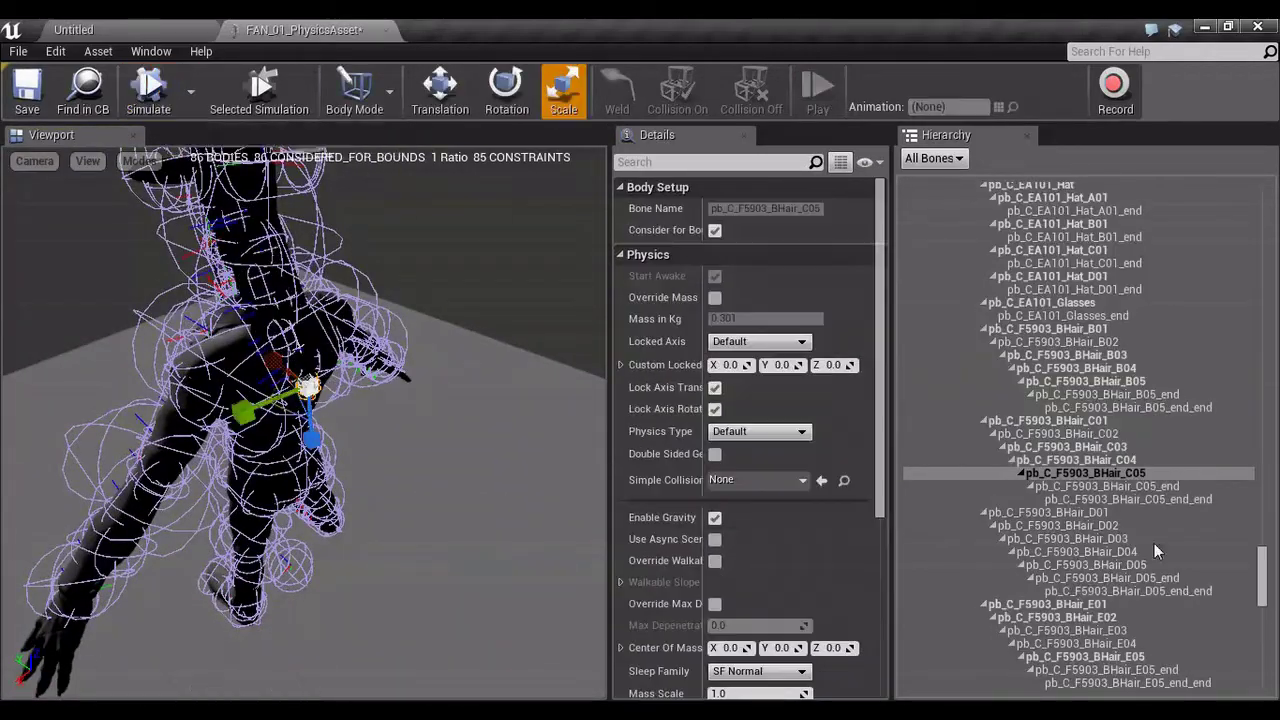
Close the FAN_01_PhysicsAsset editor and save all modified assets of the project
click(386, 30)
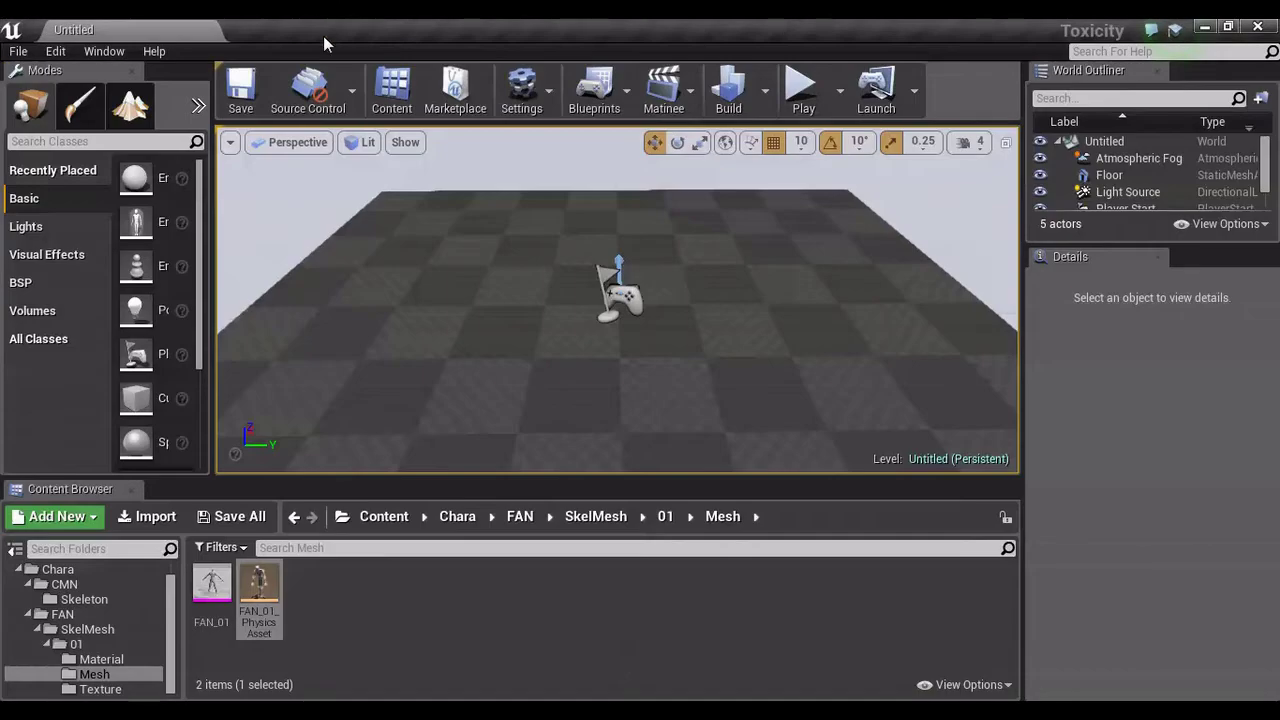
click(18, 51)
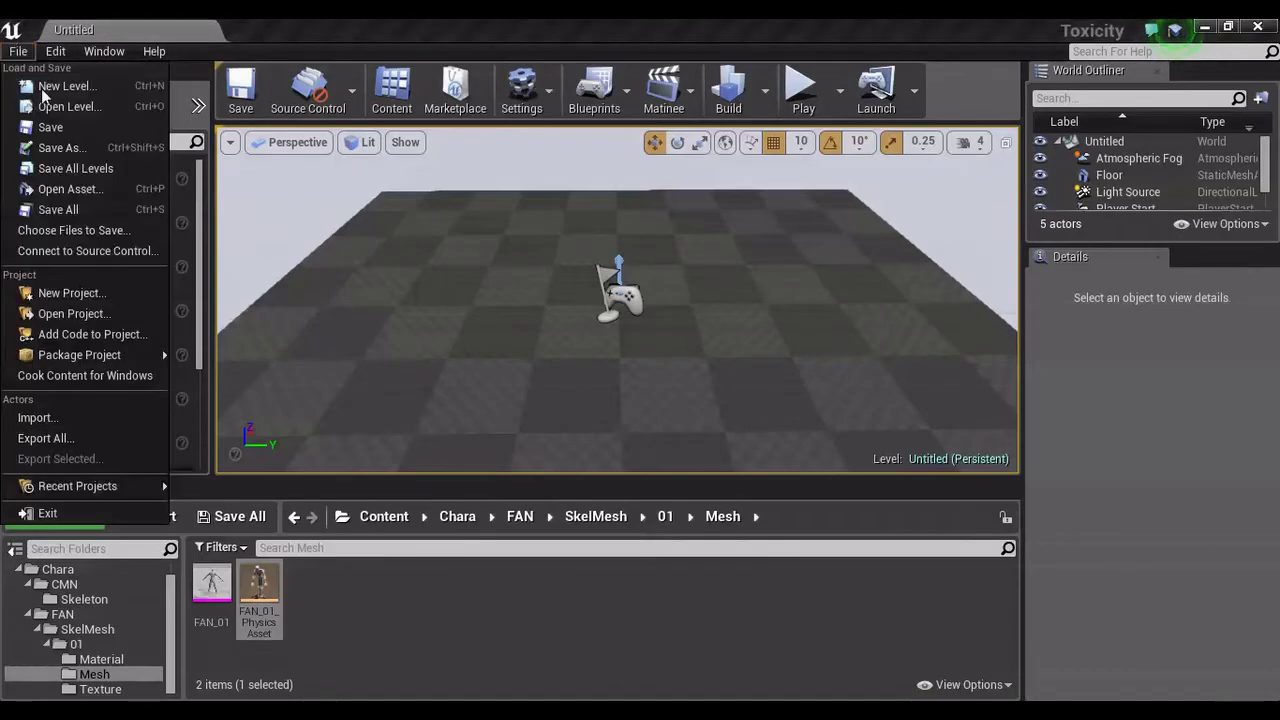
click(72, 212)
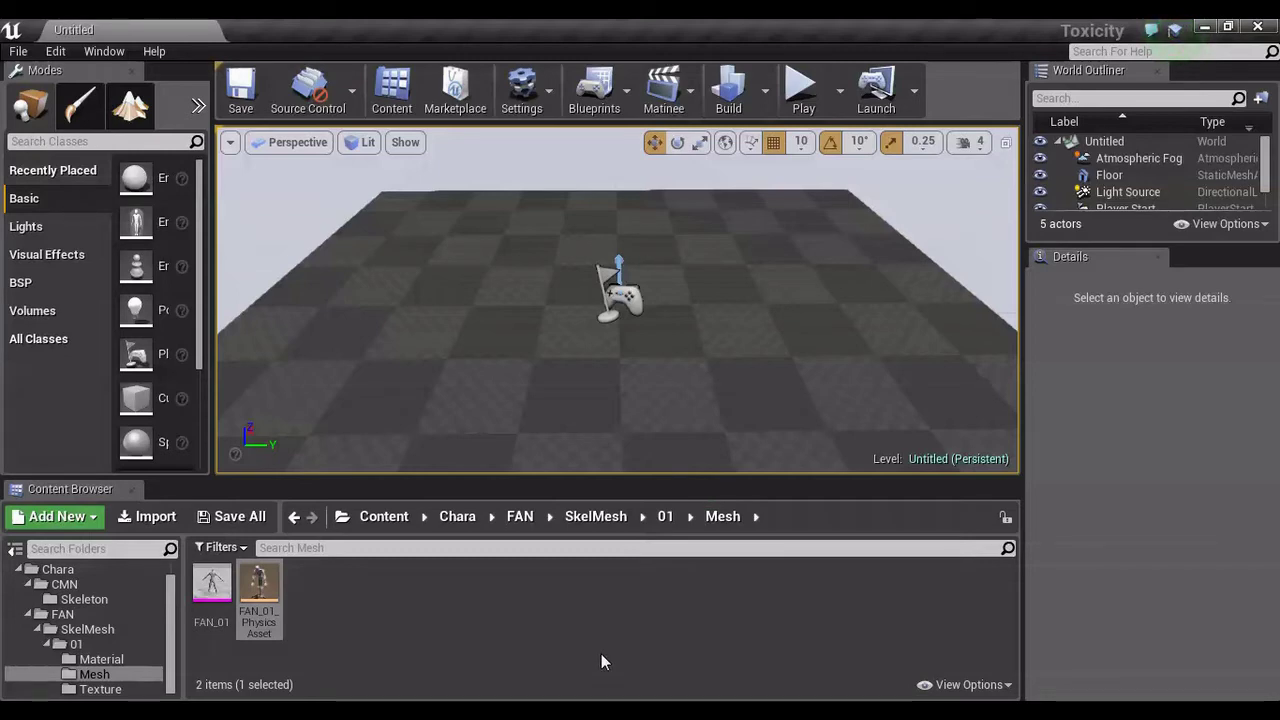
Check the Skeleton, Material, Mesh and Texture folders of the character, and cook the project's content for Windows
click(86, 600)
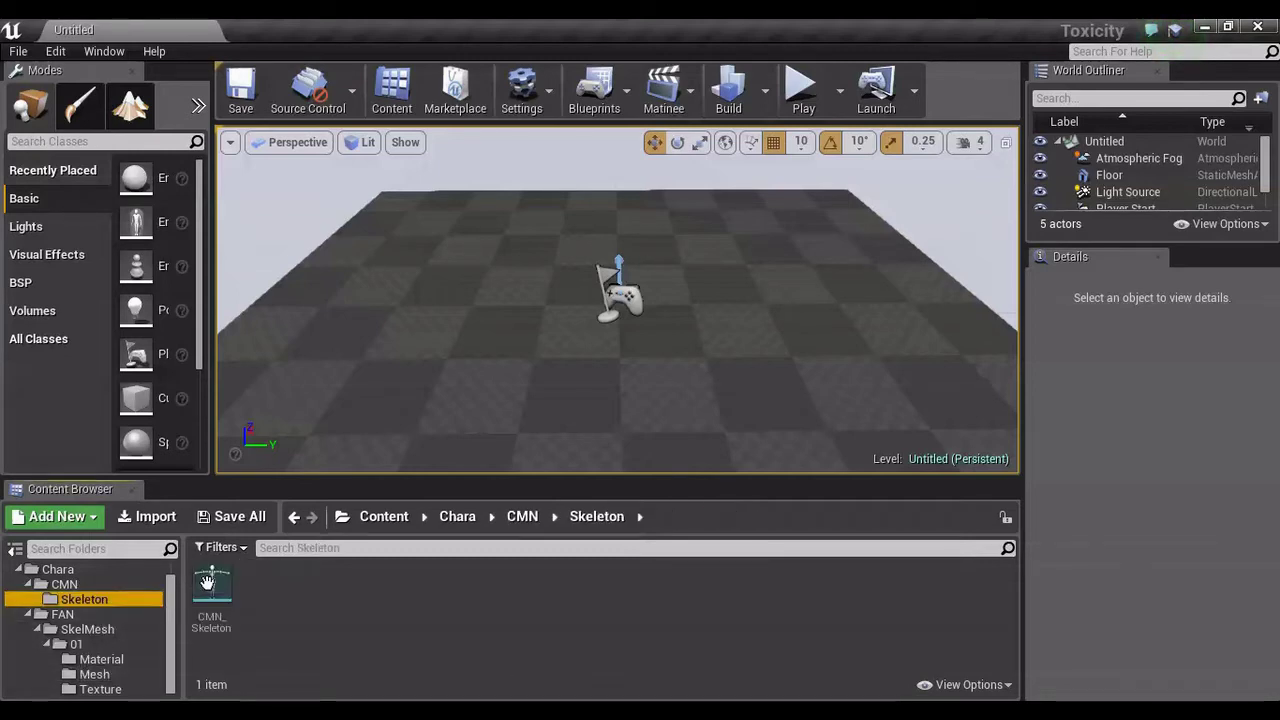
click(128, 660)
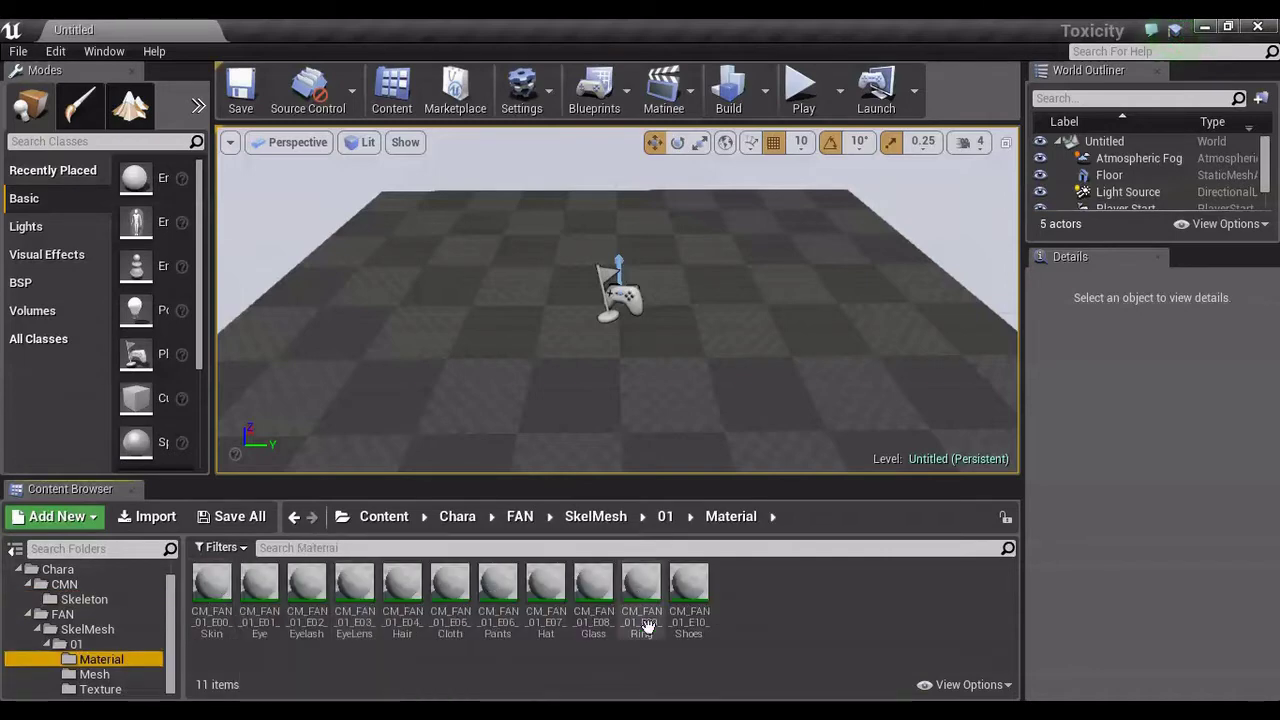
click(95, 674)
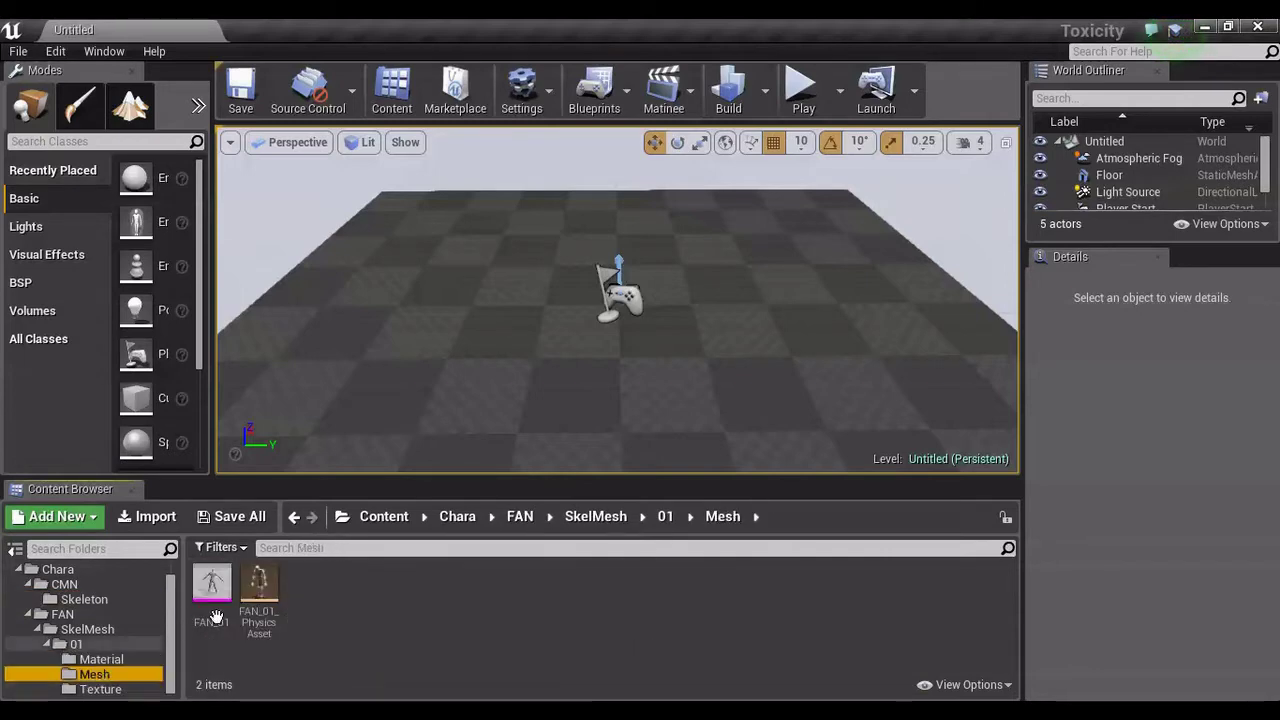
click(105, 689)
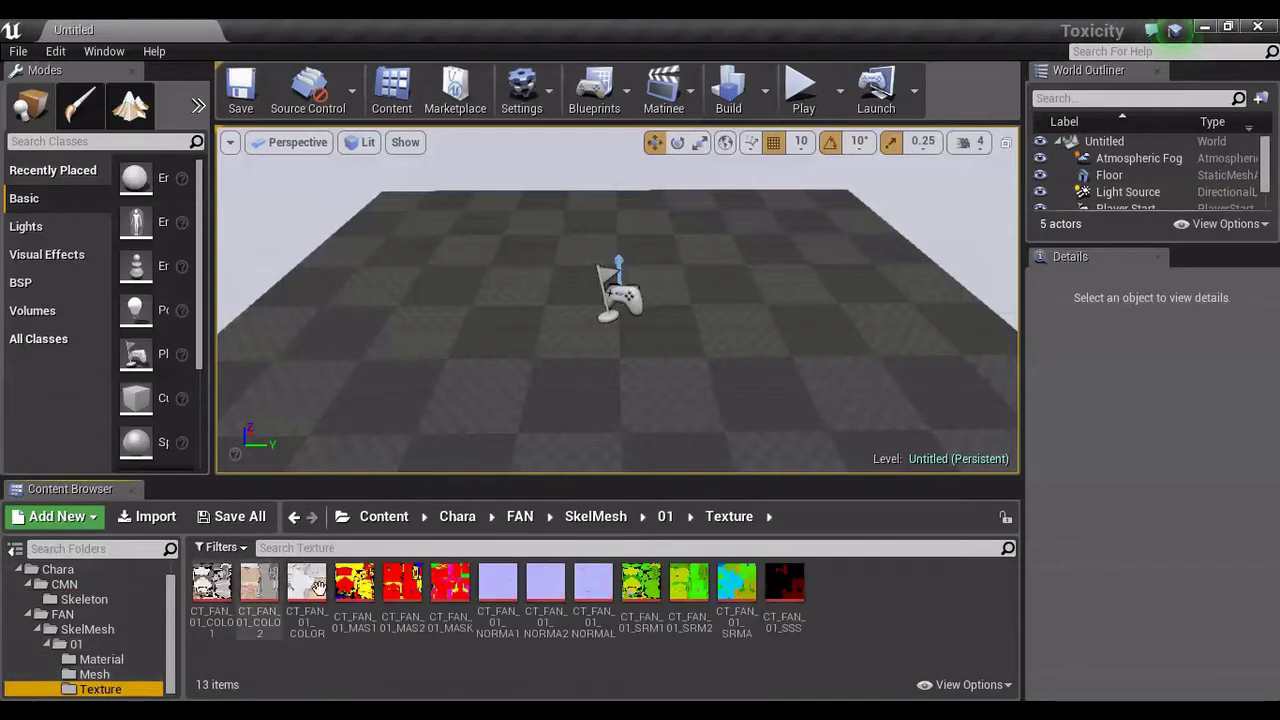
click(22, 54)
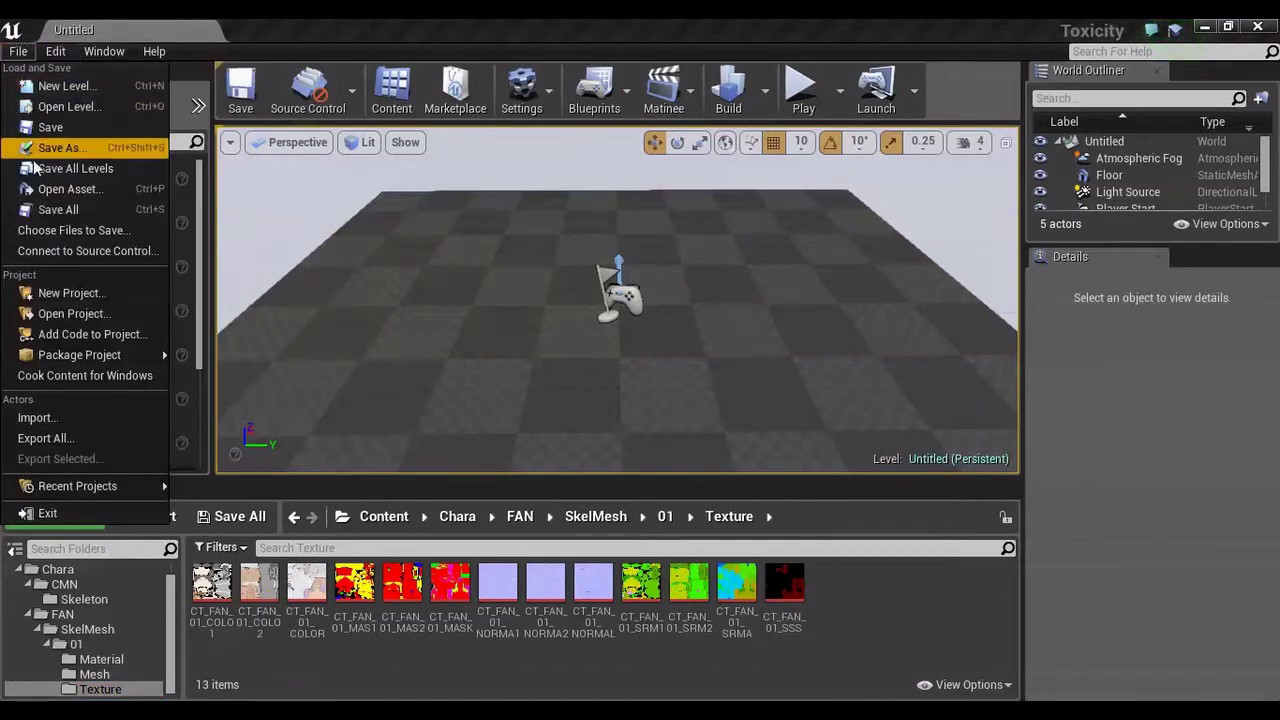
Switch to Windows Explorer and open the Cooked folder of the Toxicity project inside Documents > Unreal Projects > Toxicity > Saved
mouse_move(141, 710)
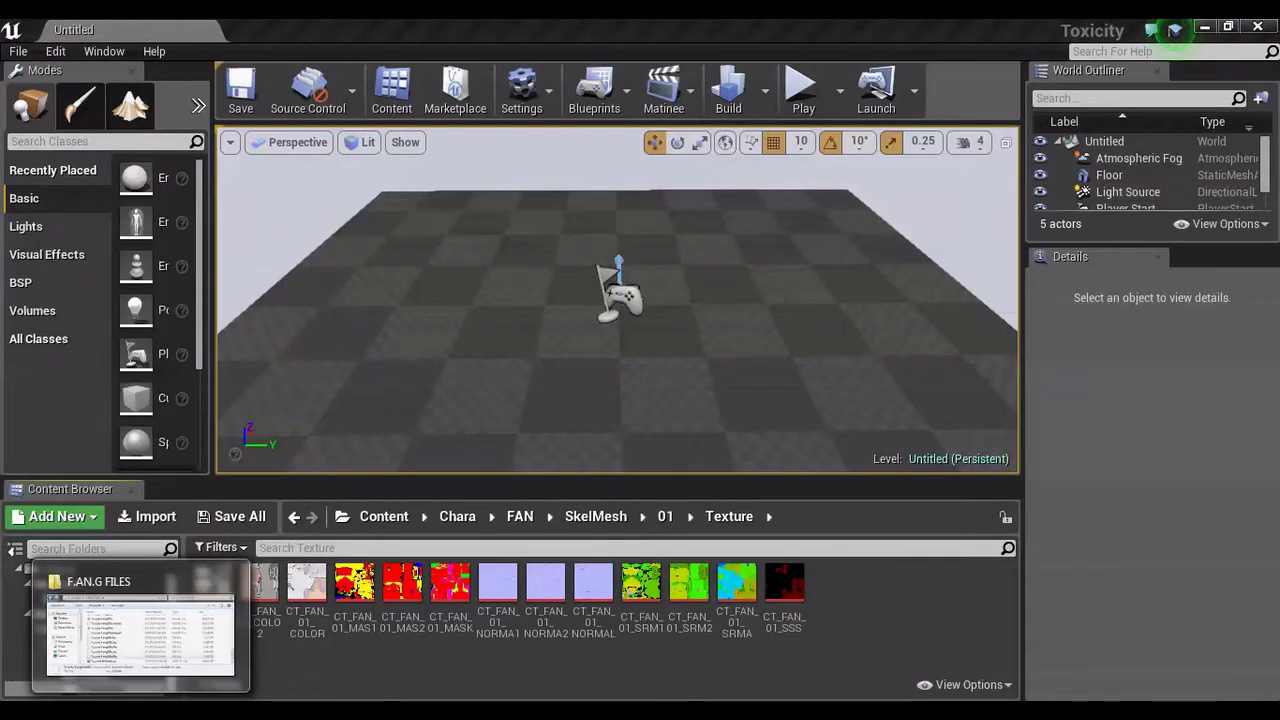
click(140, 635)
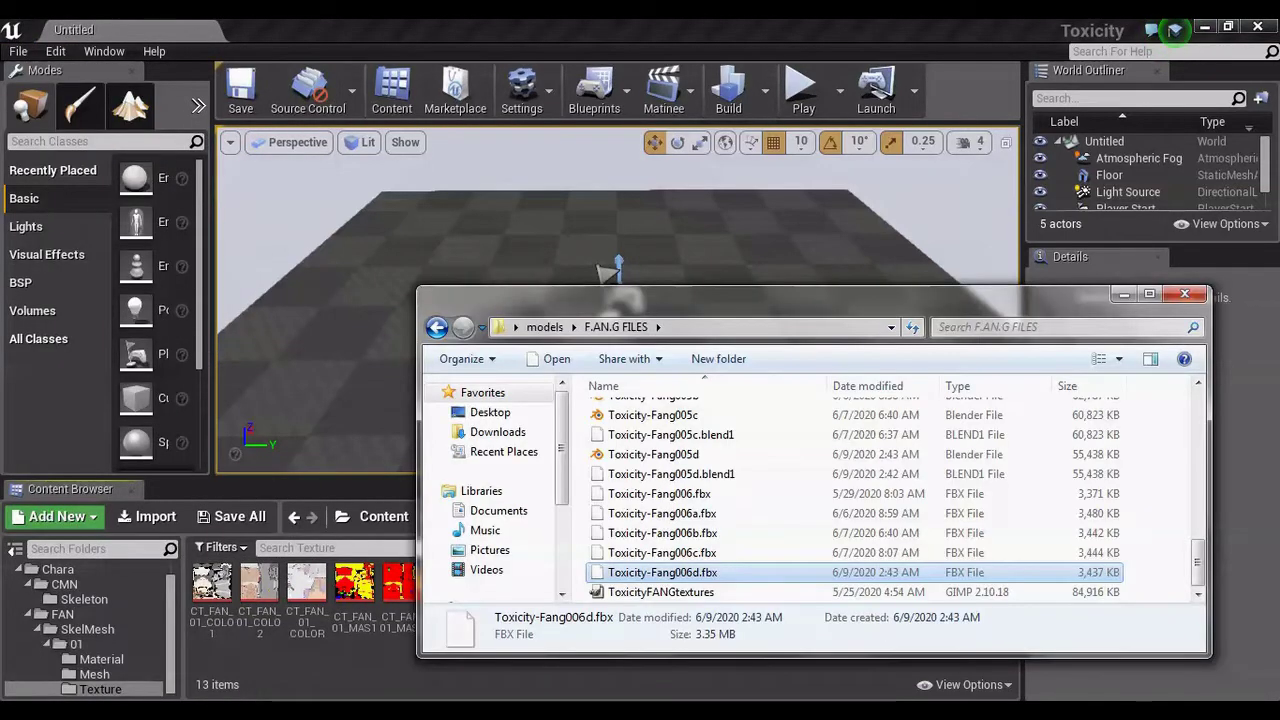
click(499, 508)
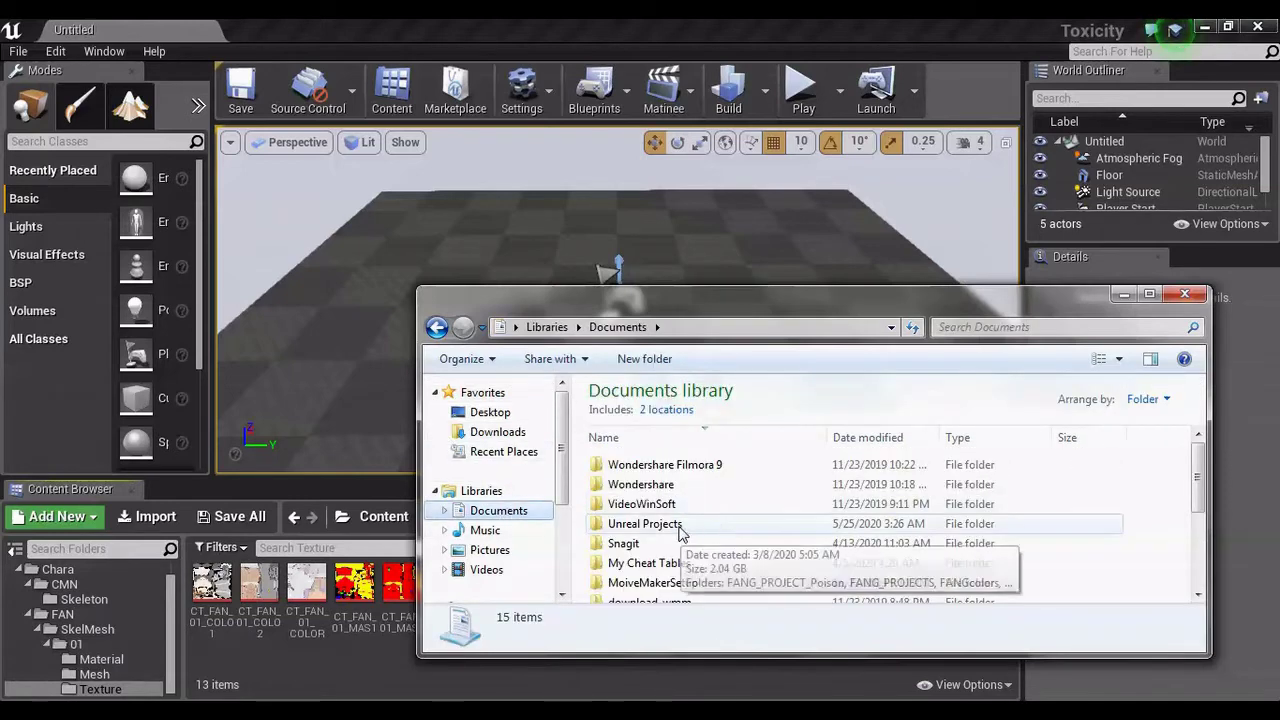
double_click(680, 524)
double_click(662, 465)
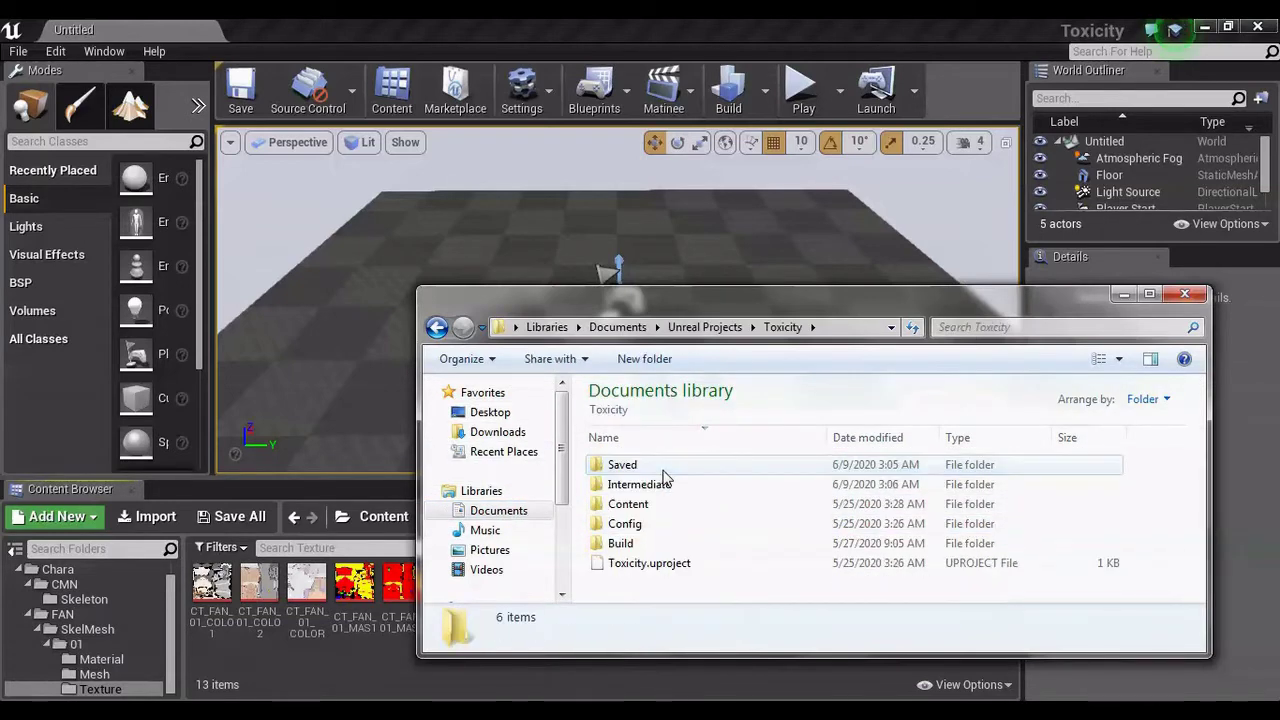
double_click(622, 465)
double_click(667, 484)
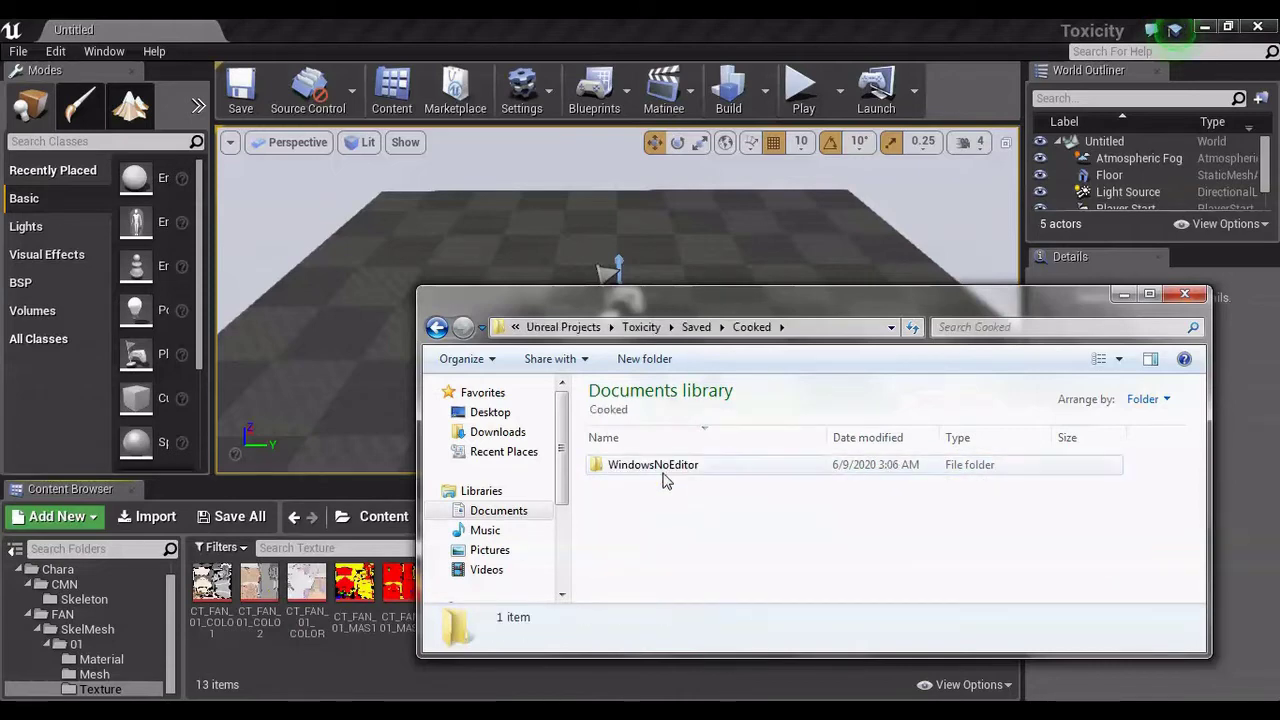
Go from WindowsNoEditor through Toxicity, Content, Chara, FAN, SkelMesh and 01 to the cooked Mesh folder
double_click(666, 470)
click(668, 468)
double_click(666, 468)
double_click(666, 466)
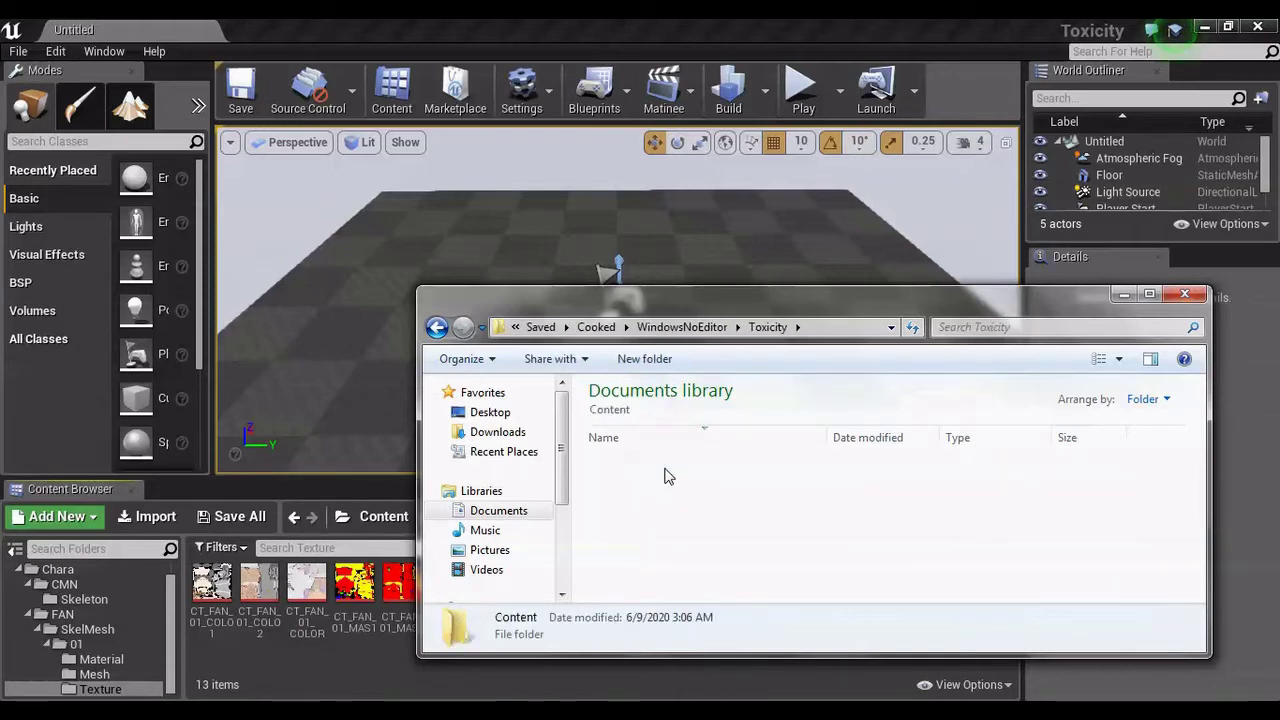
double_click(666, 466)
double_click(665, 468)
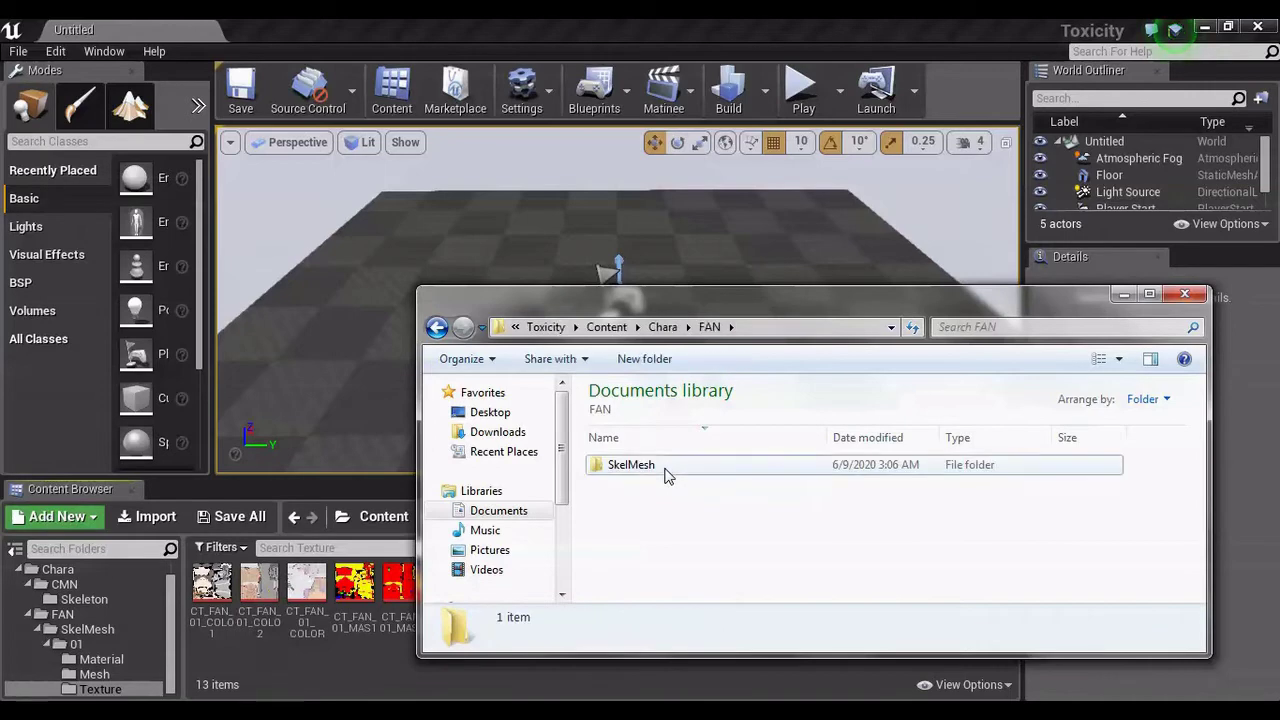
double_click(665, 468)
click(665, 468)
double_click(668, 470)
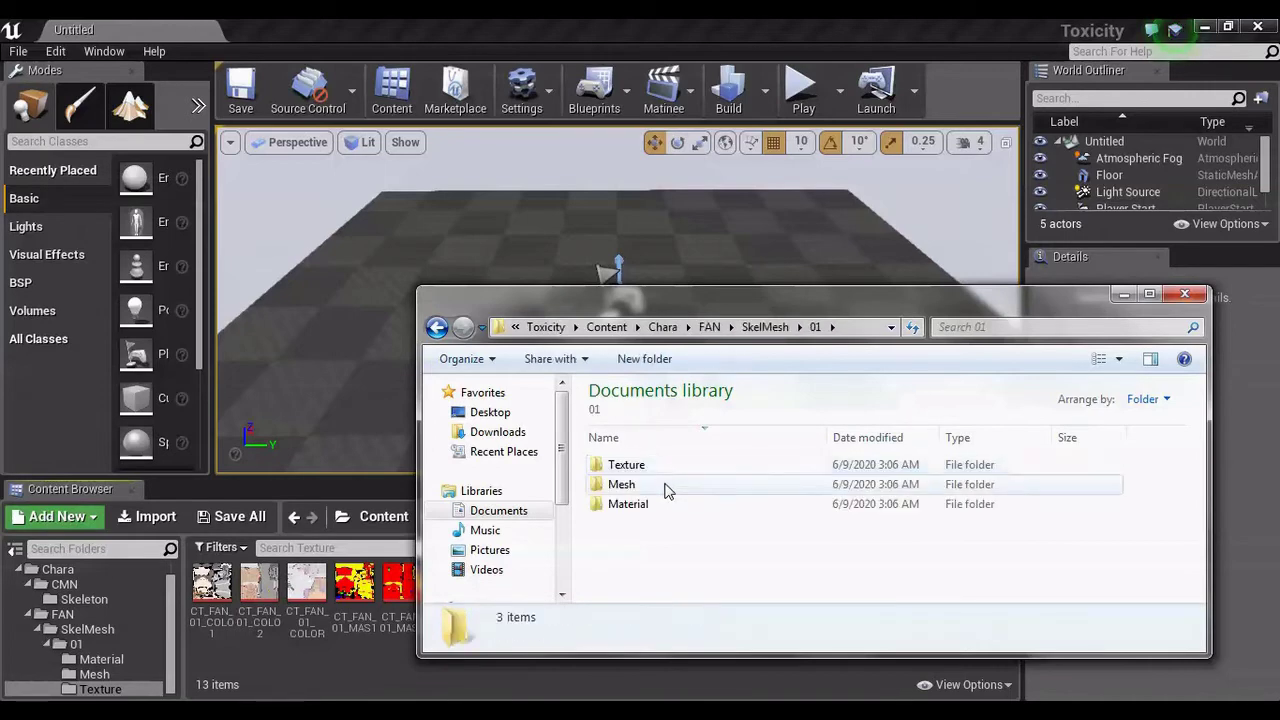
double_click(665, 487)
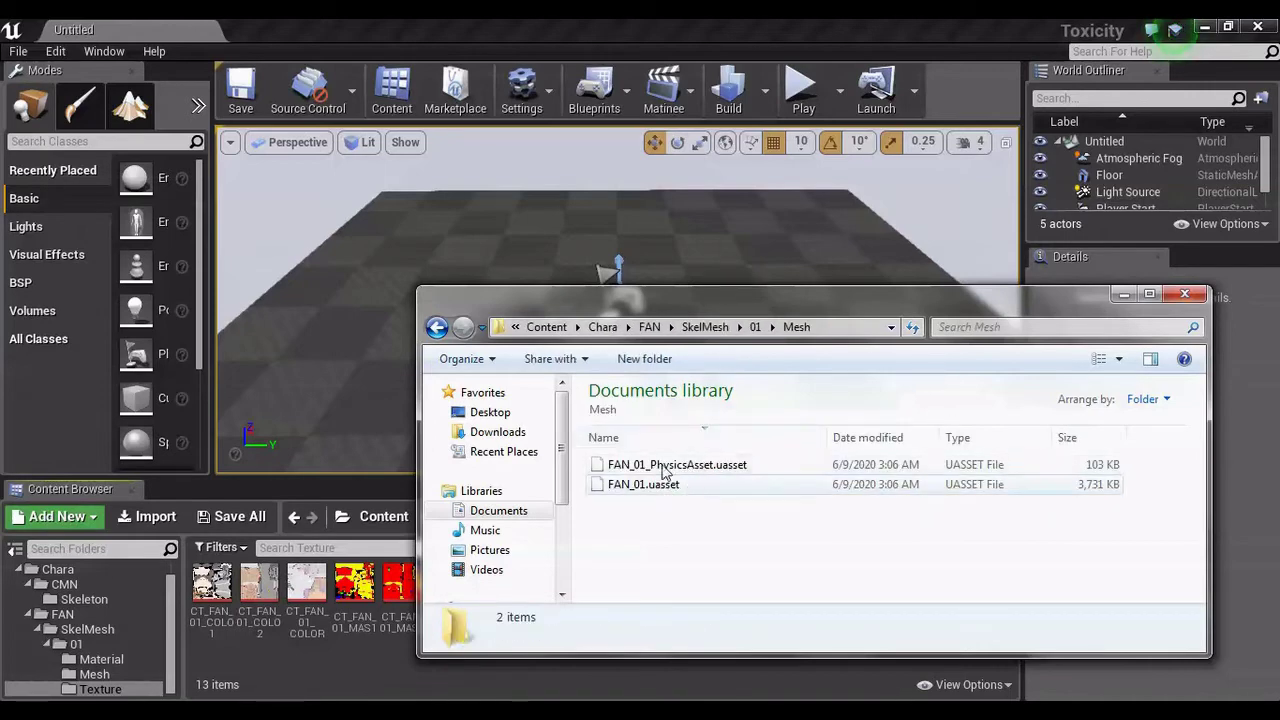
In a second Explorer window, open Downloads > u4pak_SFV > FINISHED SFV MODS > Toxicity FANG
click(10, 715)
click(306, 350)
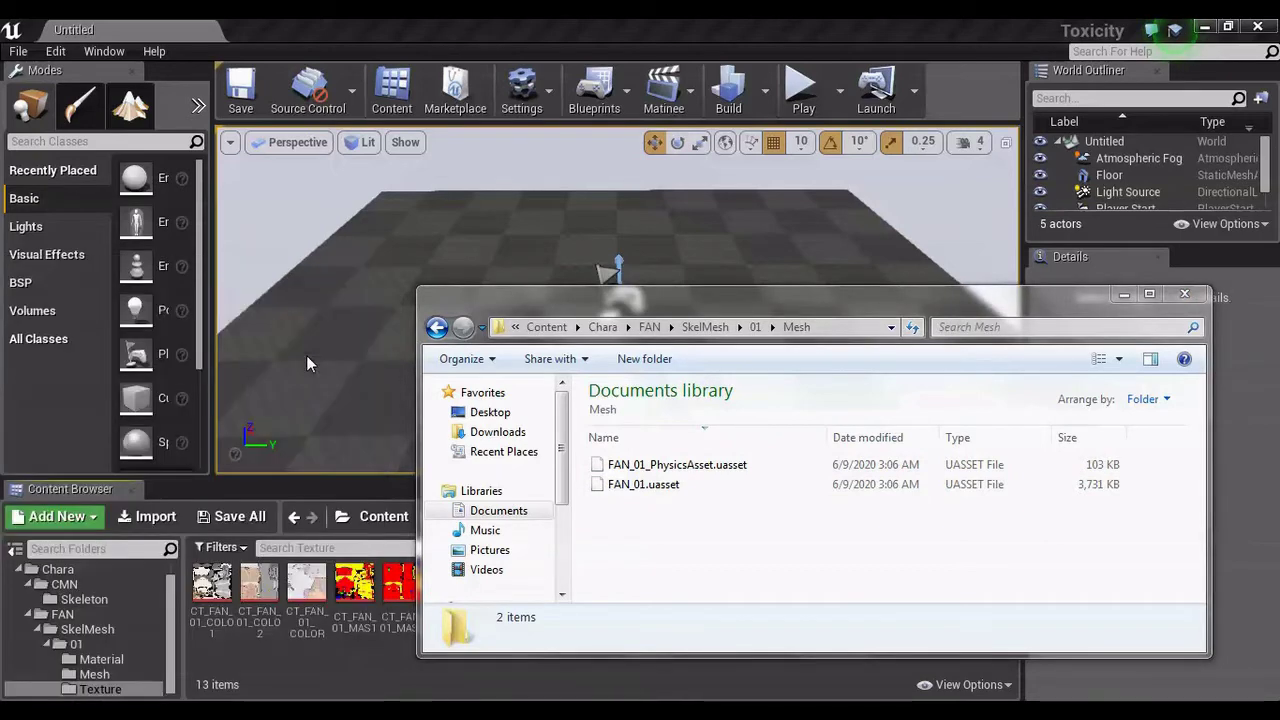
click(538, 456)
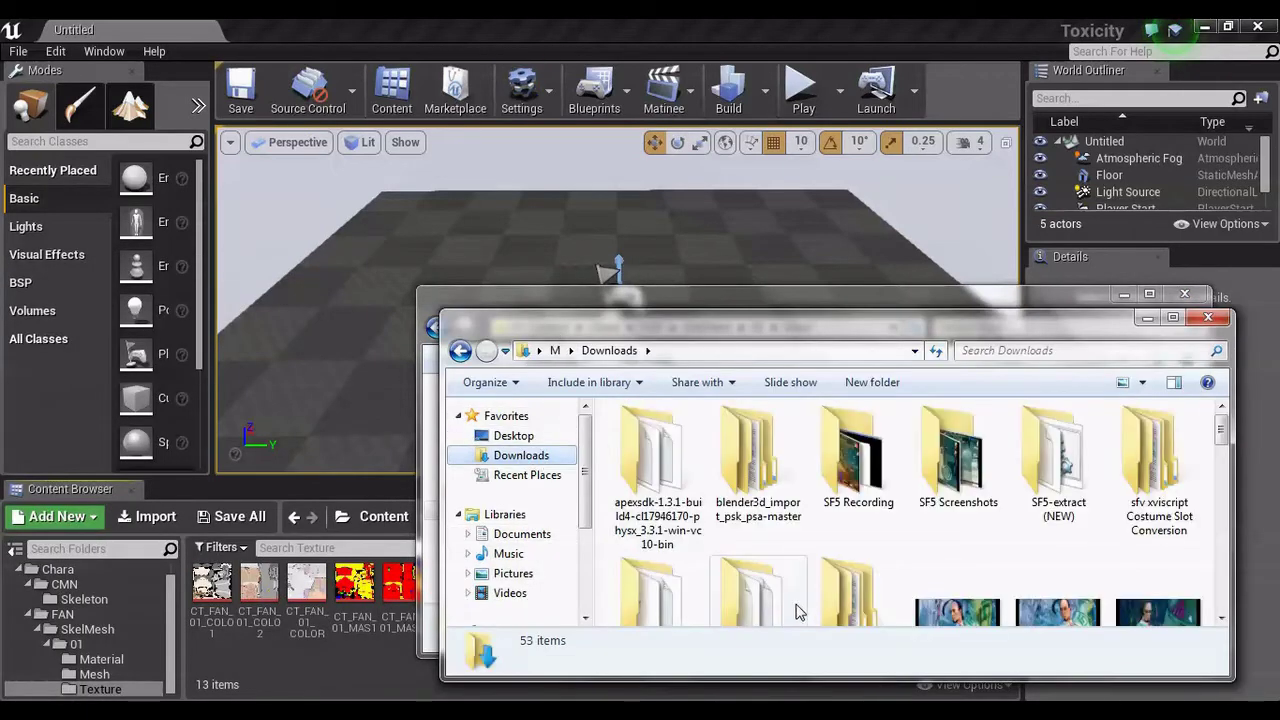
scroll(797, 612, down, 2)
double_click(757, 545)
click(680, 497)
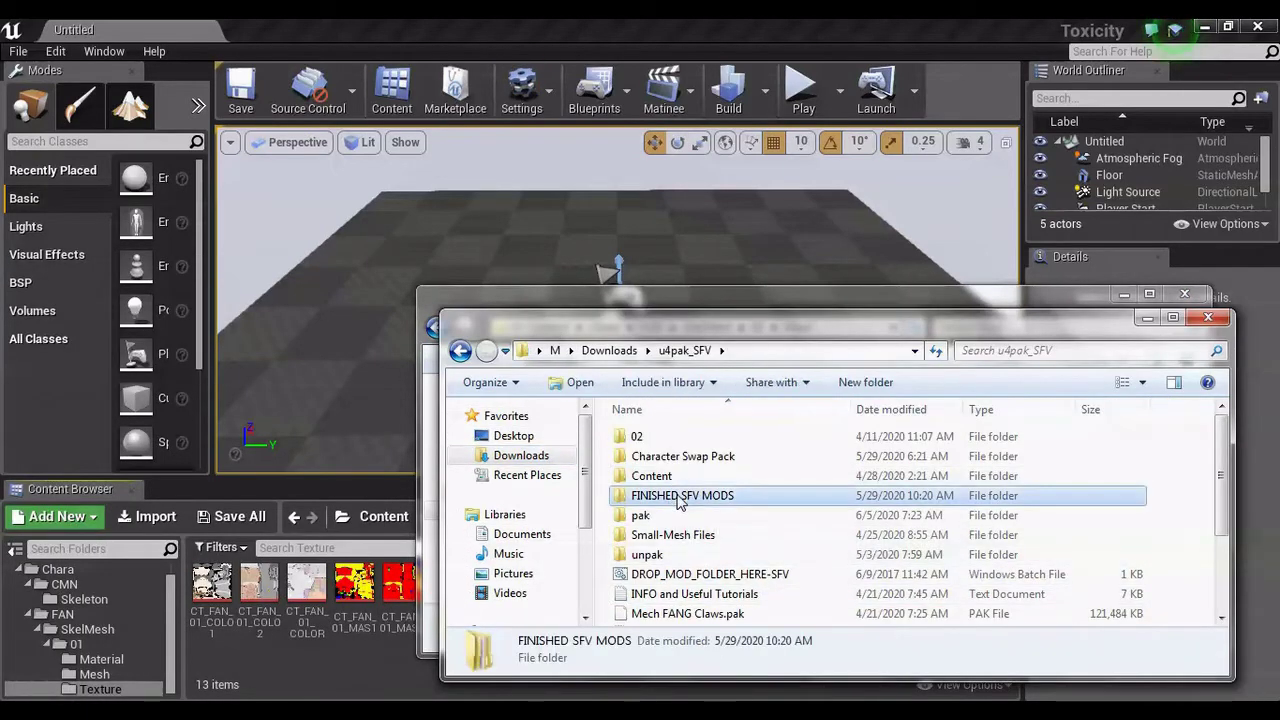
double_click(680, 497)
double_click(684, 553)
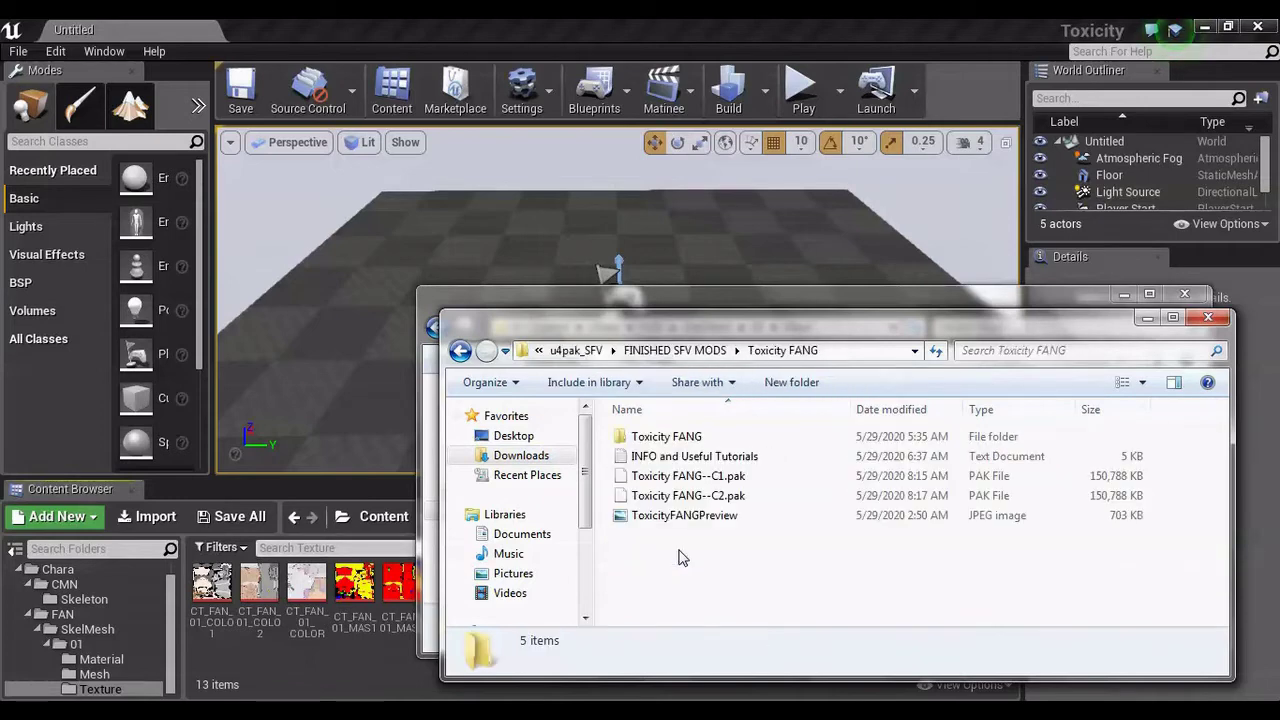
Open the mod's Mesh folder under Toxicity FANG > StreetFighterV > Content > Chara > FAN > SkelMesh > 01
double_click(686, 443)
double_click(686, 443)
double_click(686, 443)
double_click(686, 443)
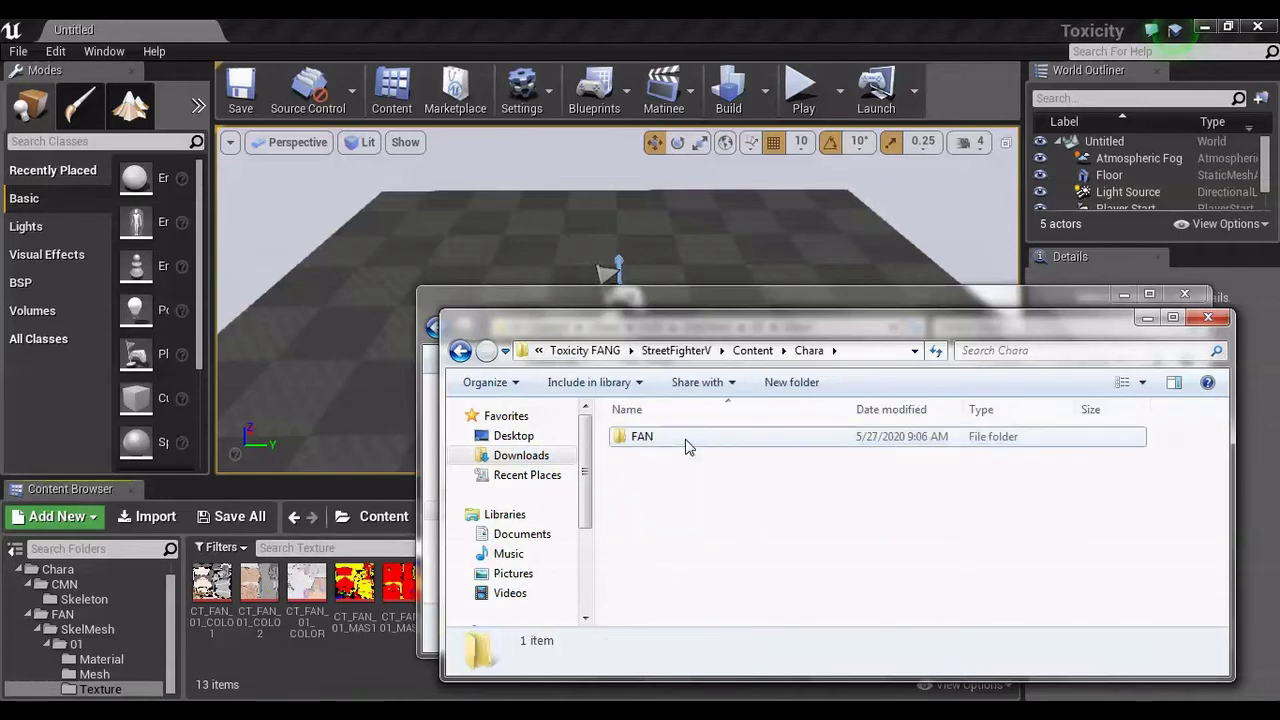
double_click(686, 443)
double_click(686, 443)
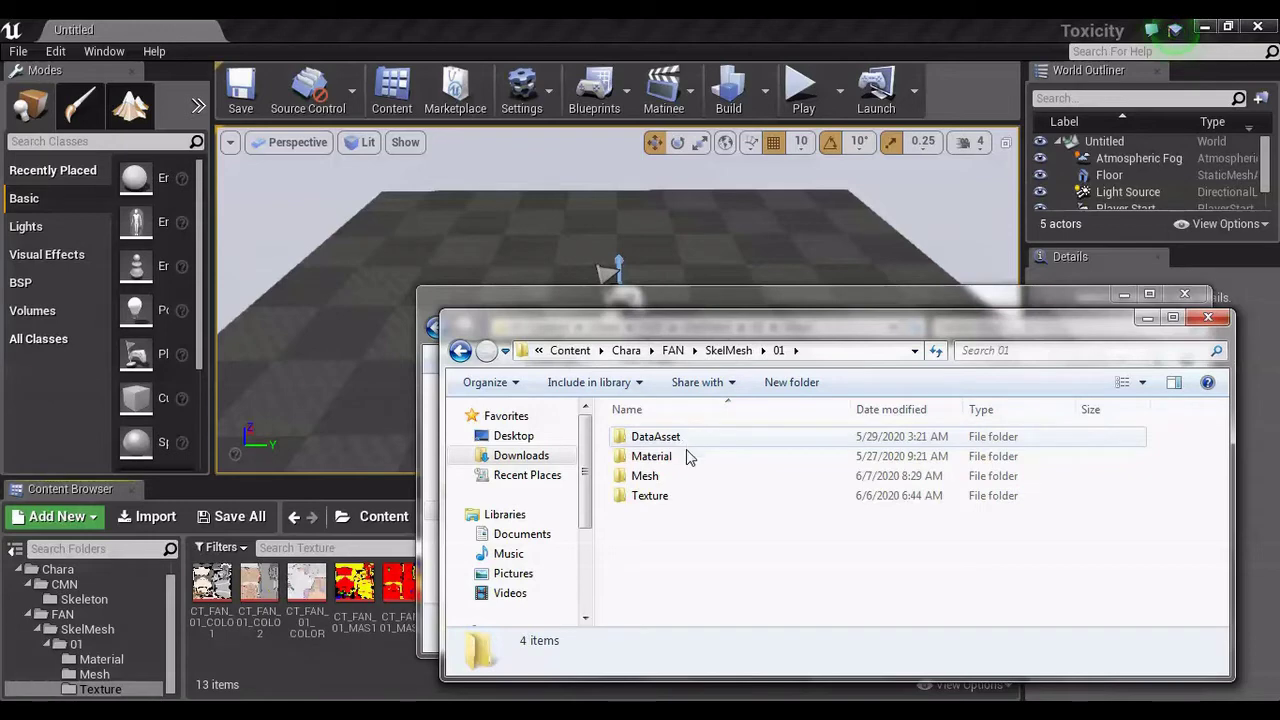
double_click(686, 476)
Move the cooked FAN_01.uasset and FAN_01_PhysicsAsset.uasset into the mod's Mesh folder, replacing the existing files
drag(808, 326, 385, 240)
click(902, 298)
drag(859, 293, 1074, 192)
click(910, 386)
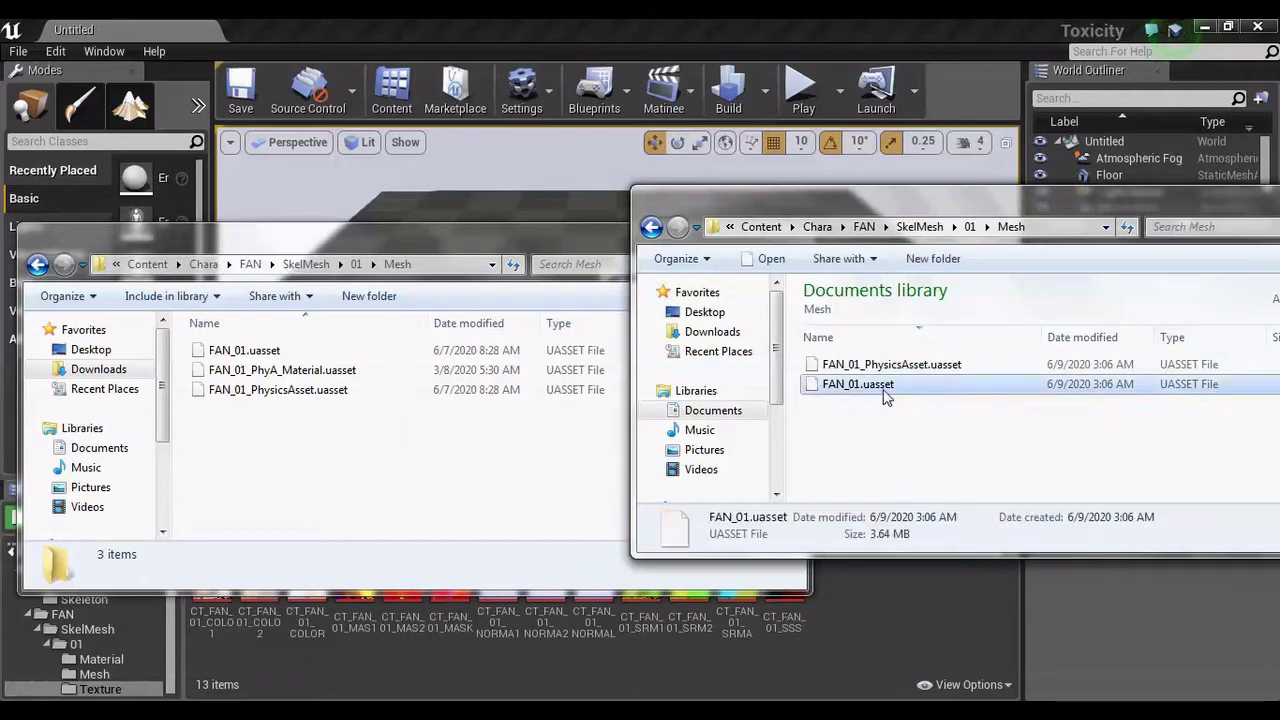
shift+click(952, 368)
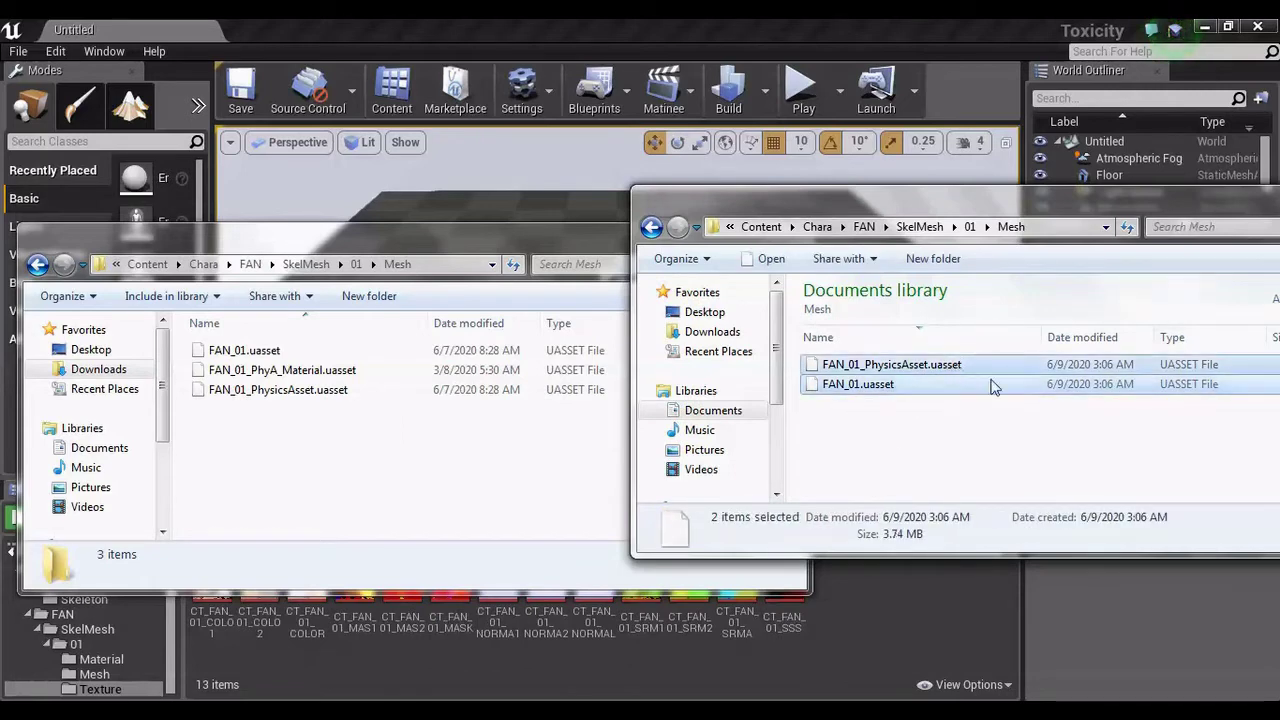
drag(890, 384, 305, 397)
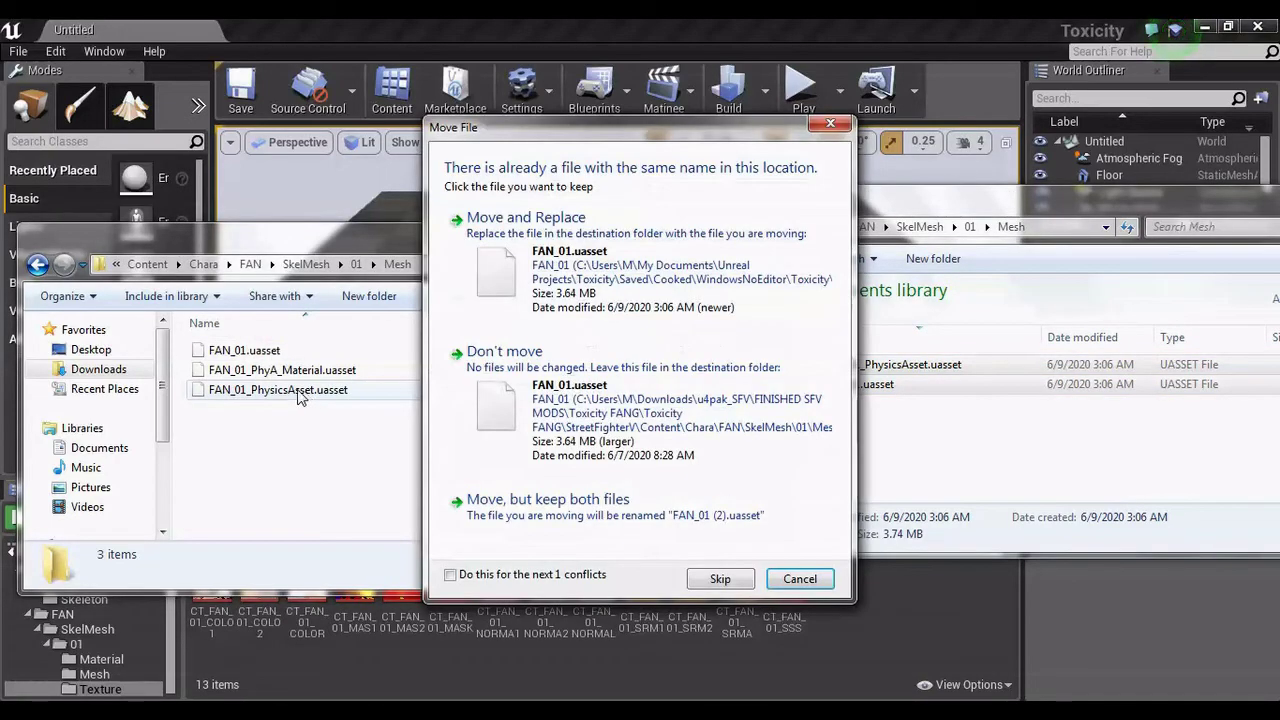
click(578, 254)
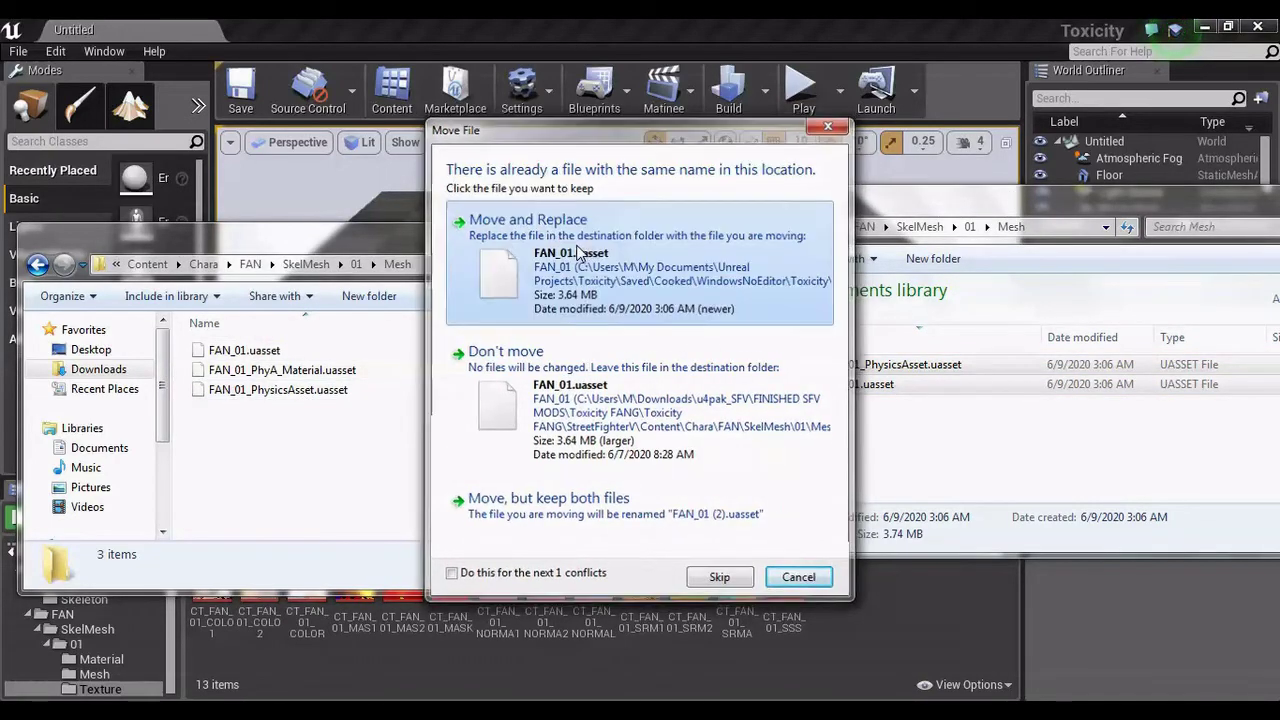
click(730, 255)
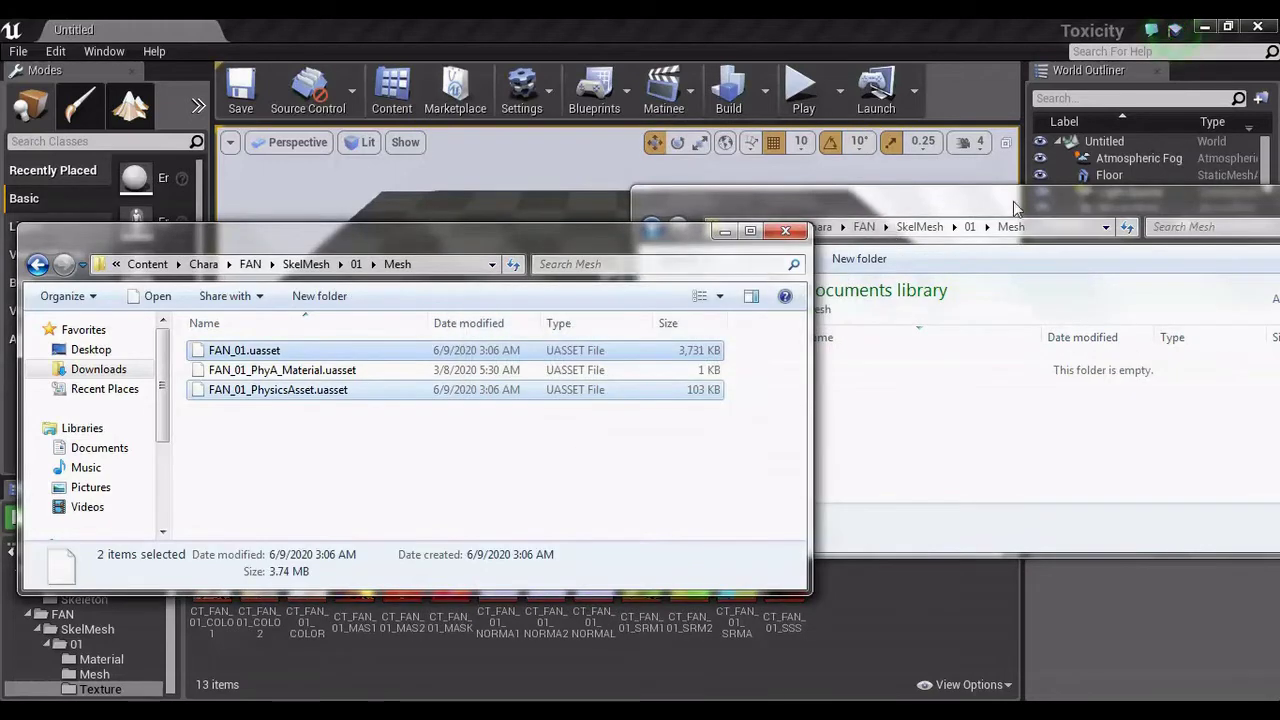
Rearrange the two folder windows and return the mod window to the Toxicity FANG folder in FINISHED SFV MODS
click(1013, 201)
drag(1024, 201, 815, 325)
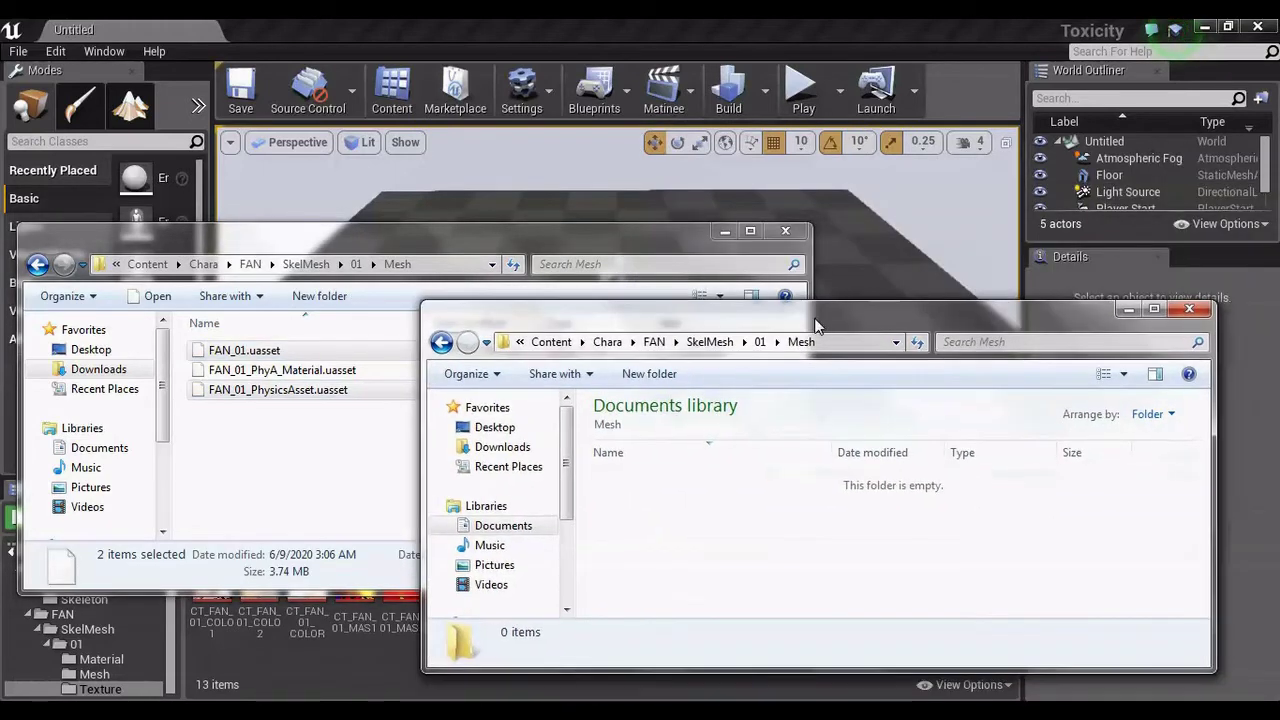
drag(415, 234, 785, 220)
click(525, 250)
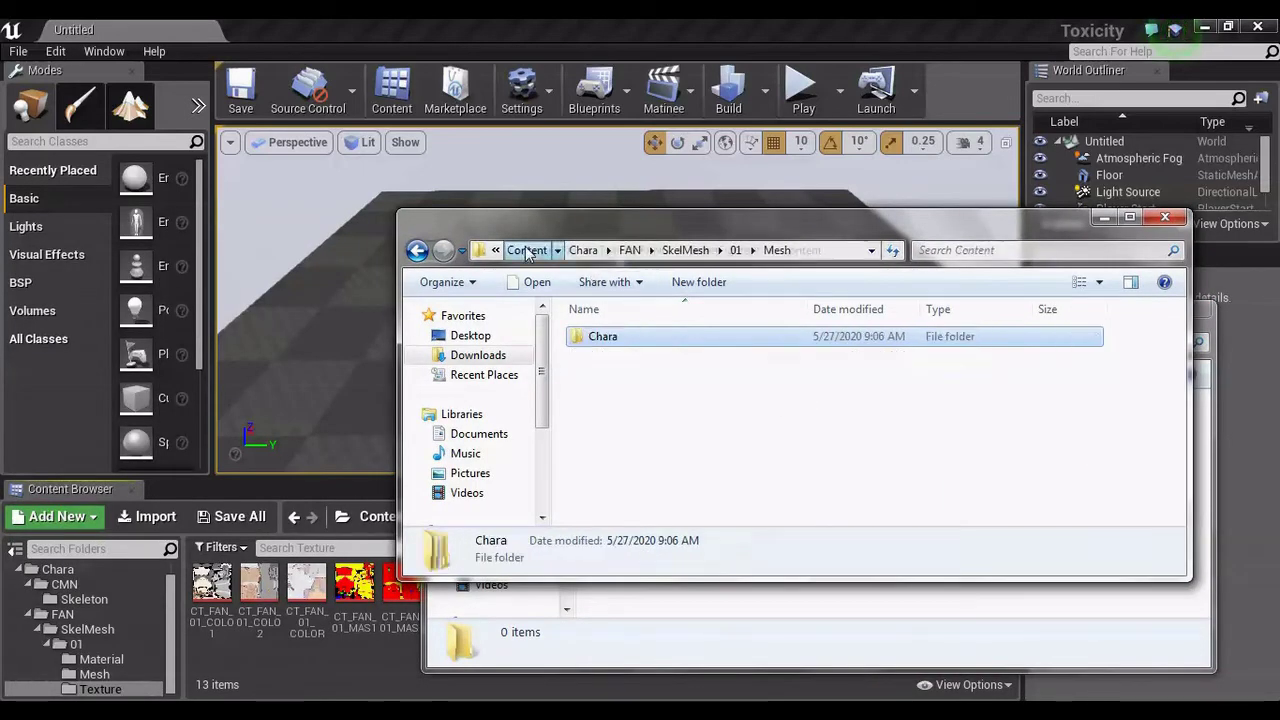
click(543, 252)
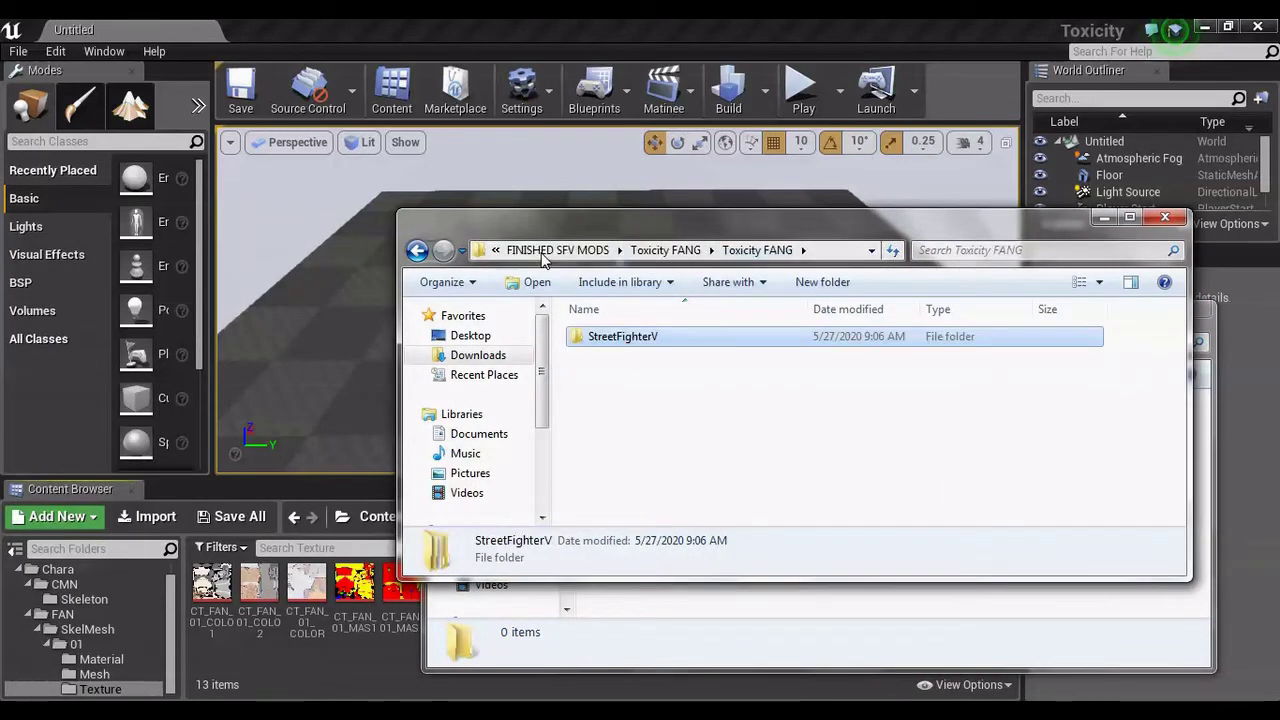
click(666, 252)
Open Downloads > u4pak_SFV in the window showing the emptied cooked Mesh folder
click(805, 597)
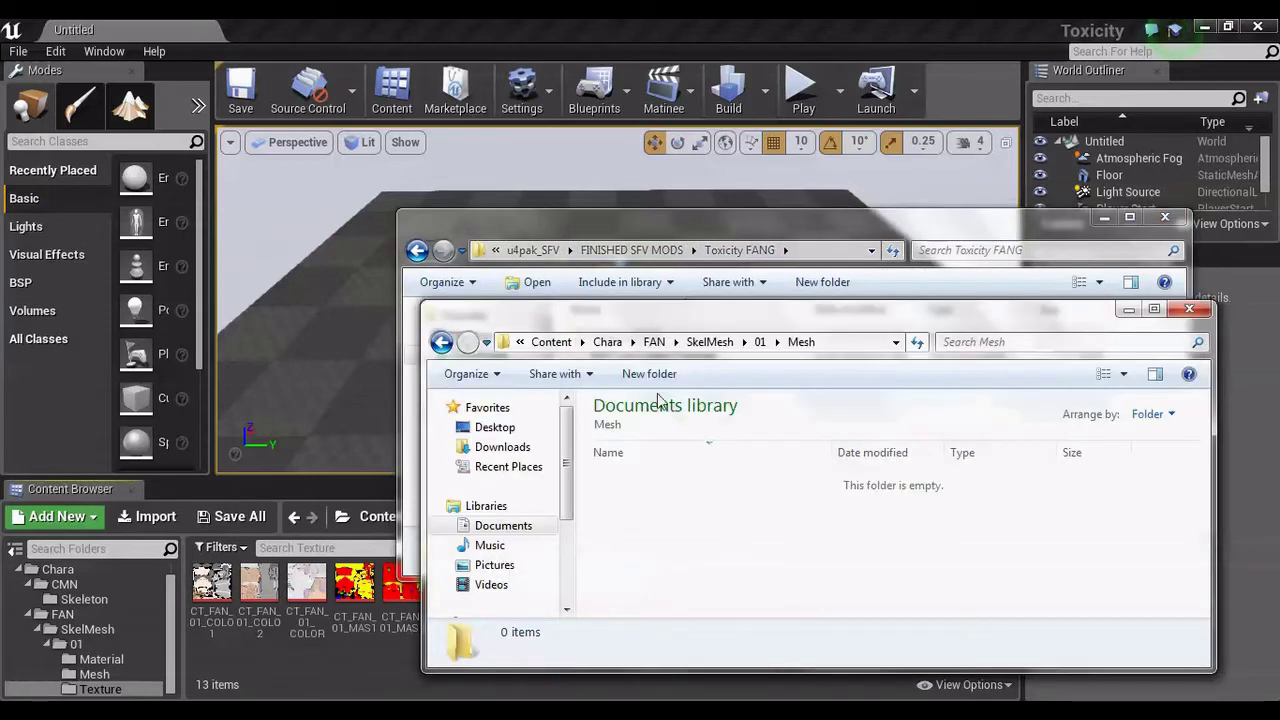
click(505, 447)
double_click(749, 586)
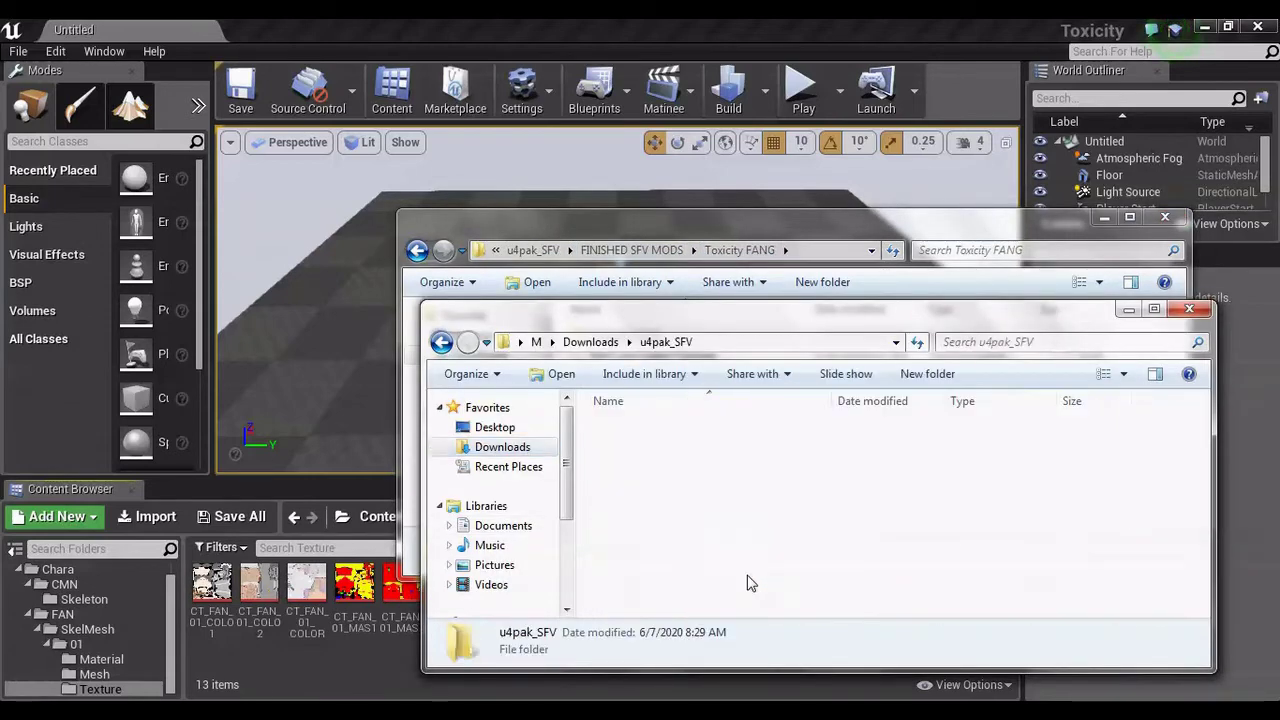
Pack the inner Toxicity FANG folder into a pak with DROP_MOD_FOLDER_HERE-SFV, and close the mod folder window
click(807, 230)
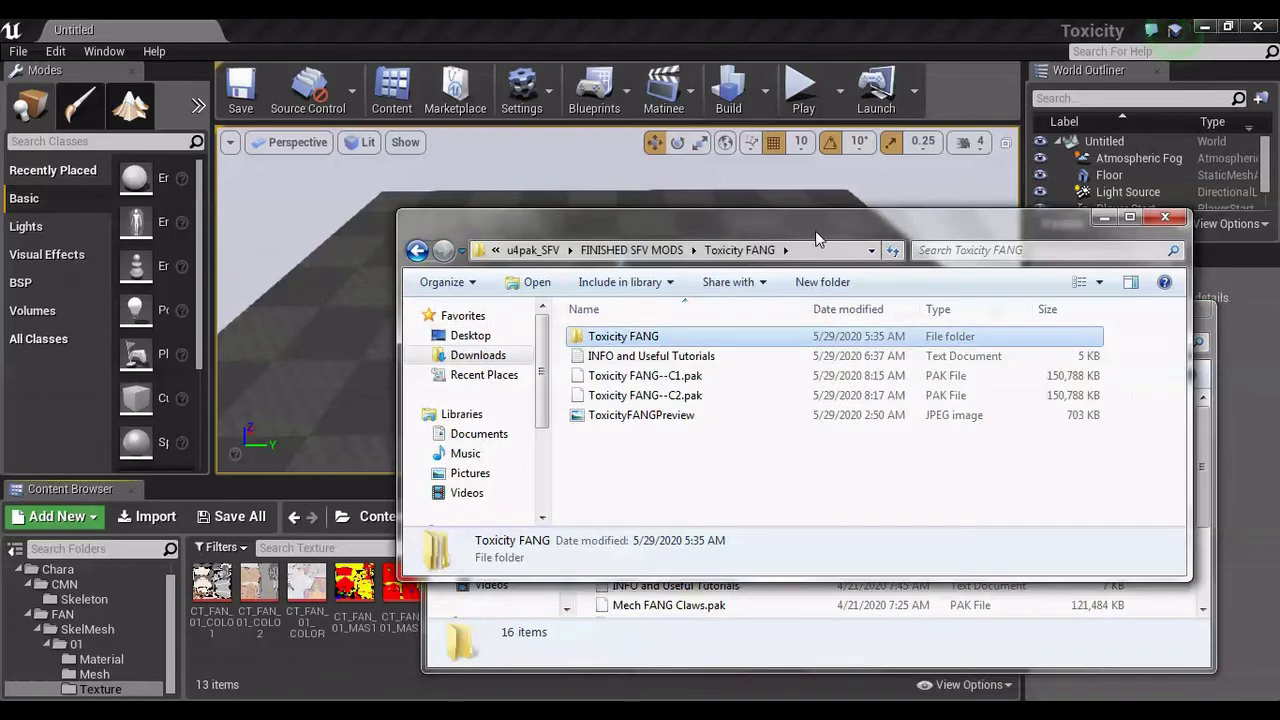
drag(816, 238, 546, 102)
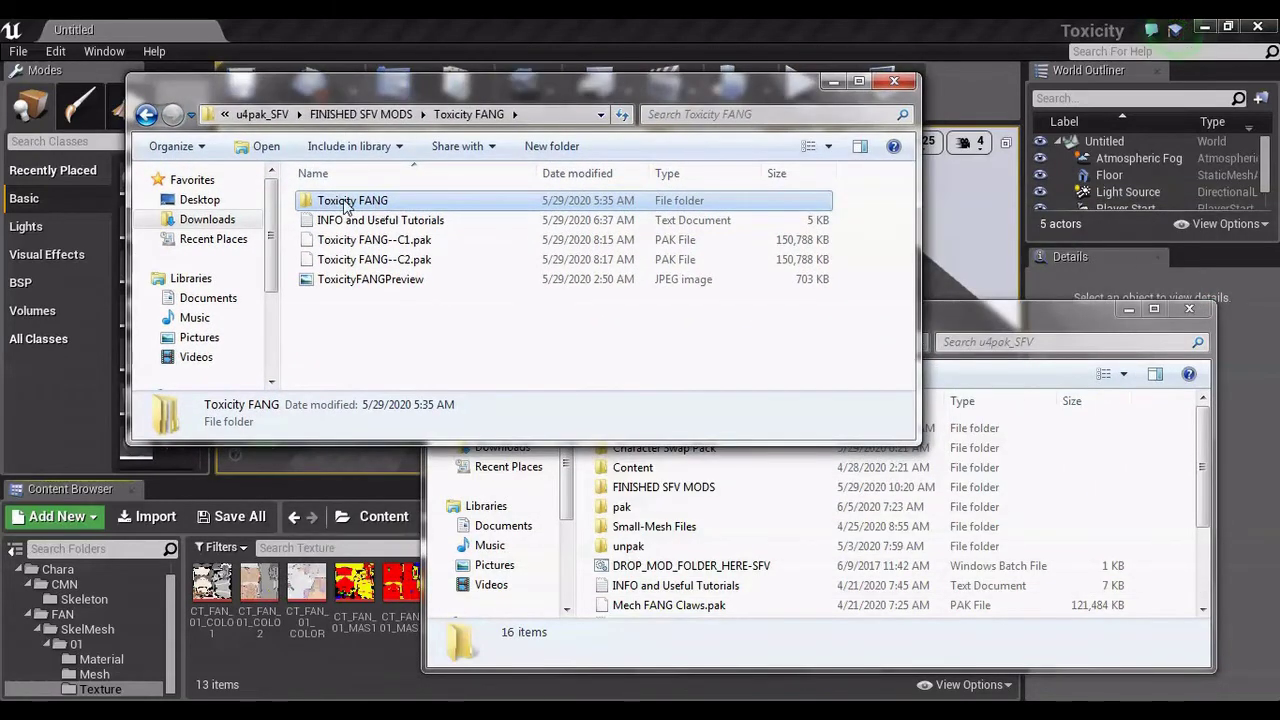
drag(345, 205, 732, 562)
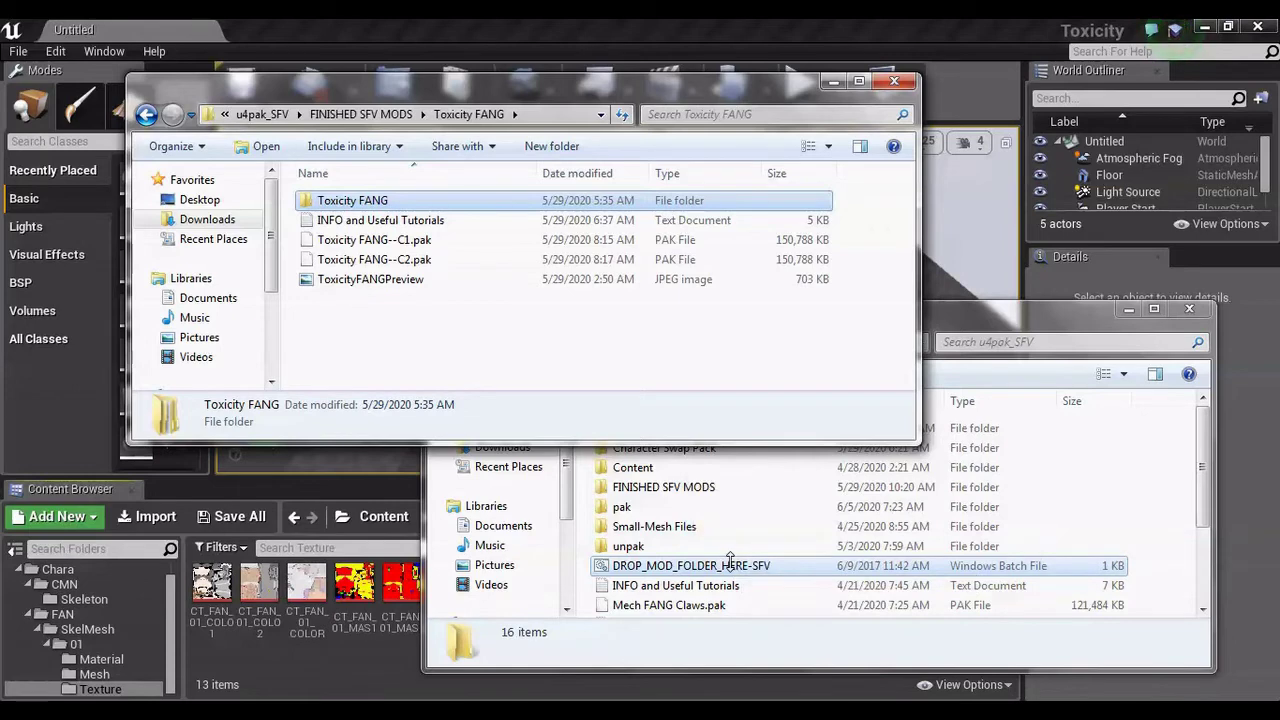
key(Return)
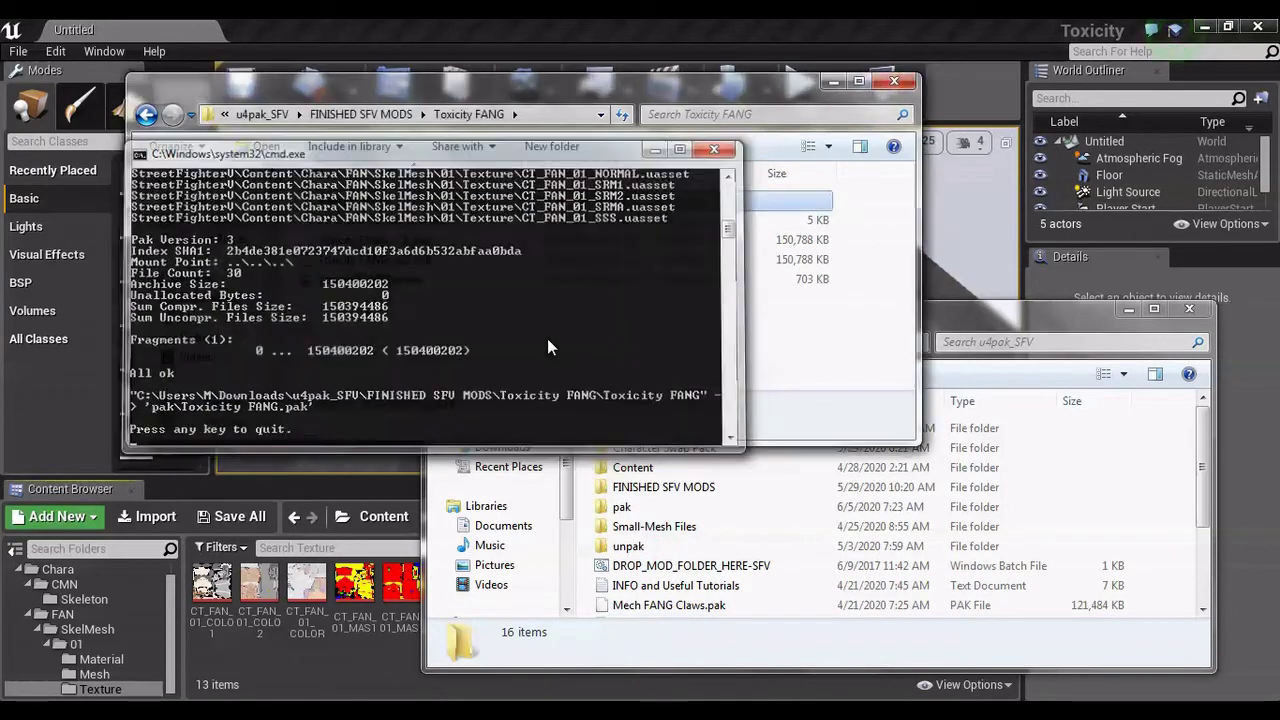
key(Return)
click(895, 81)
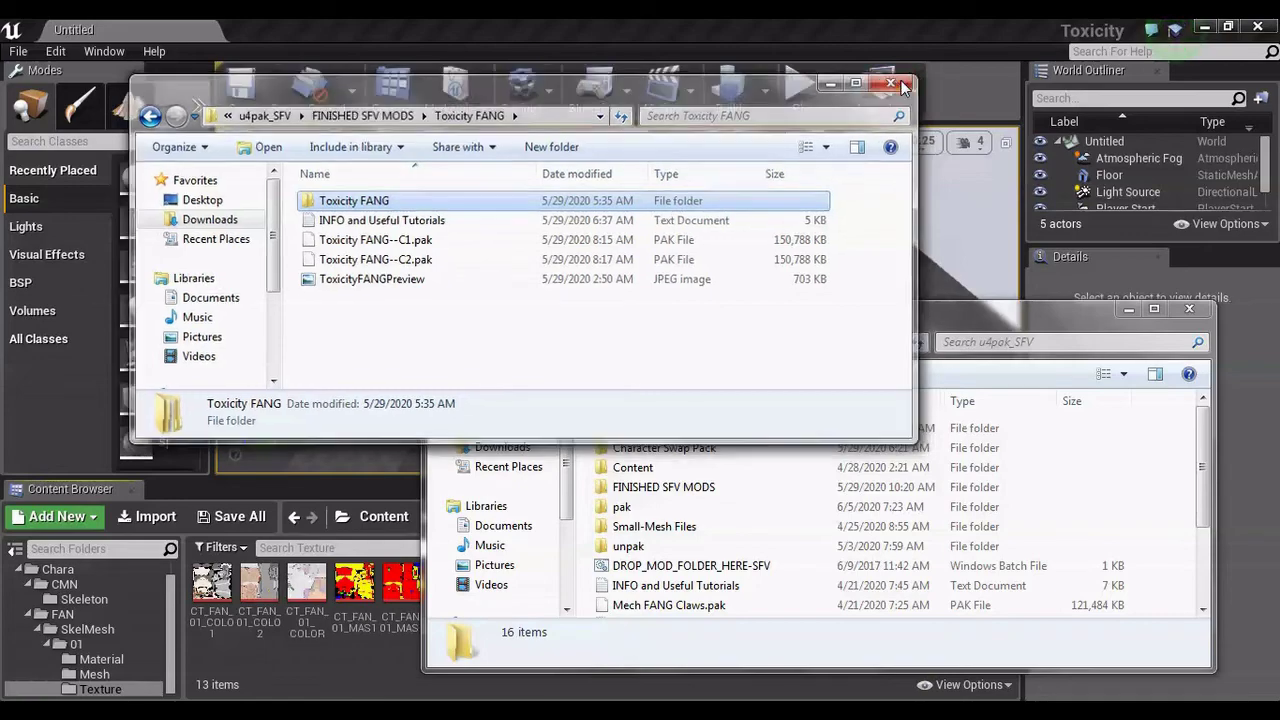
Close the u4pak_SFV folder window, the Unreal editor and the Epic Games Launcher
click(1190, 310)
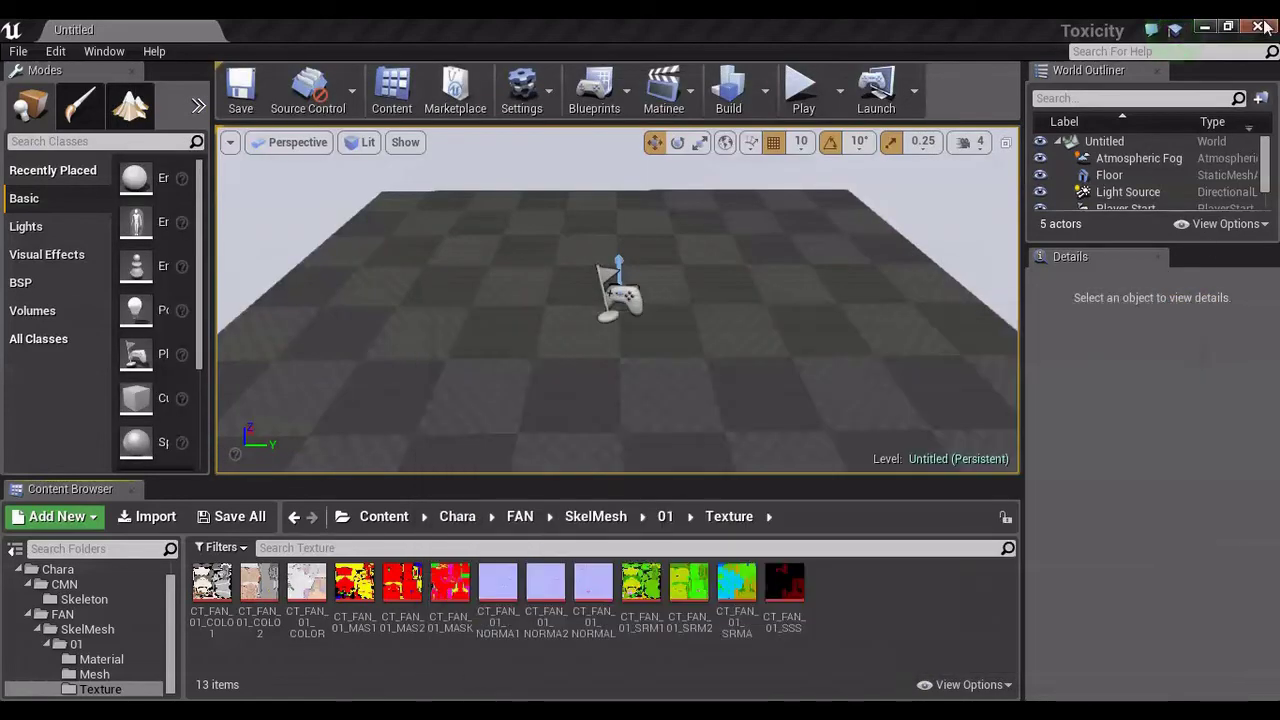
click(1259, 29)
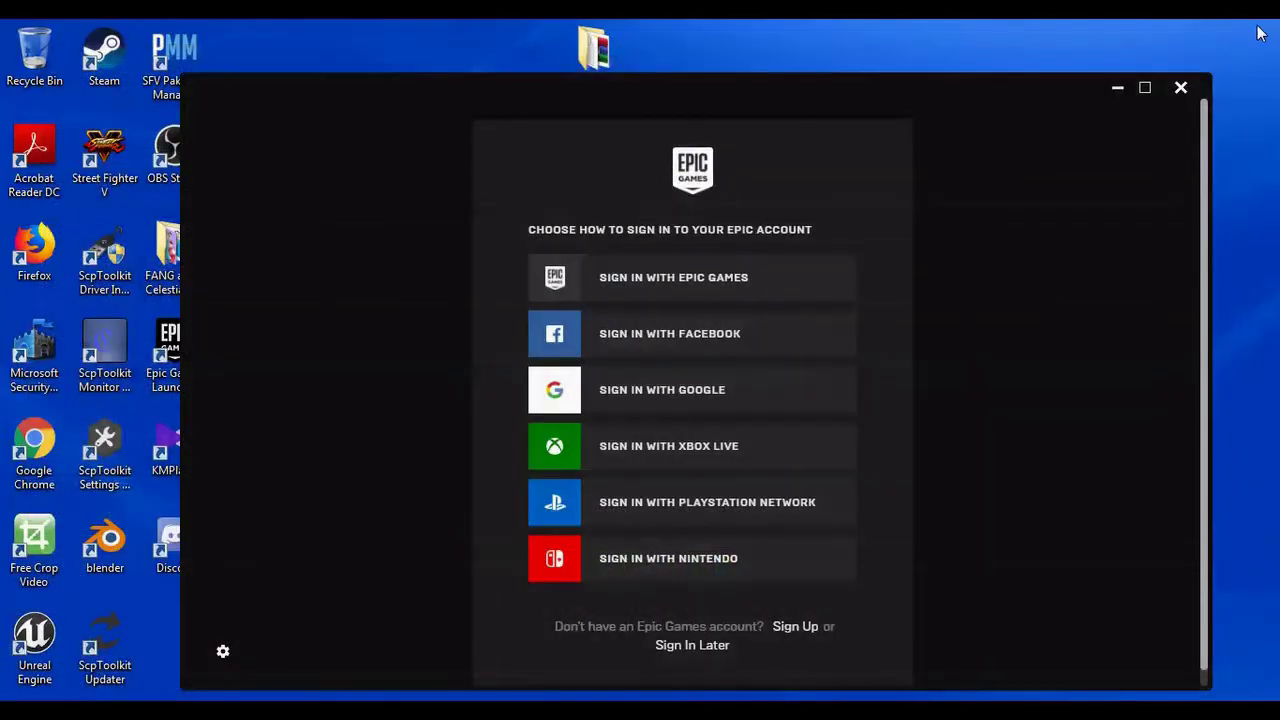
click(1181, 87)
Open SFV Pak Mod Manager and delete the old Toxicity FANG mod at the end of the mod list
click(175, 70)
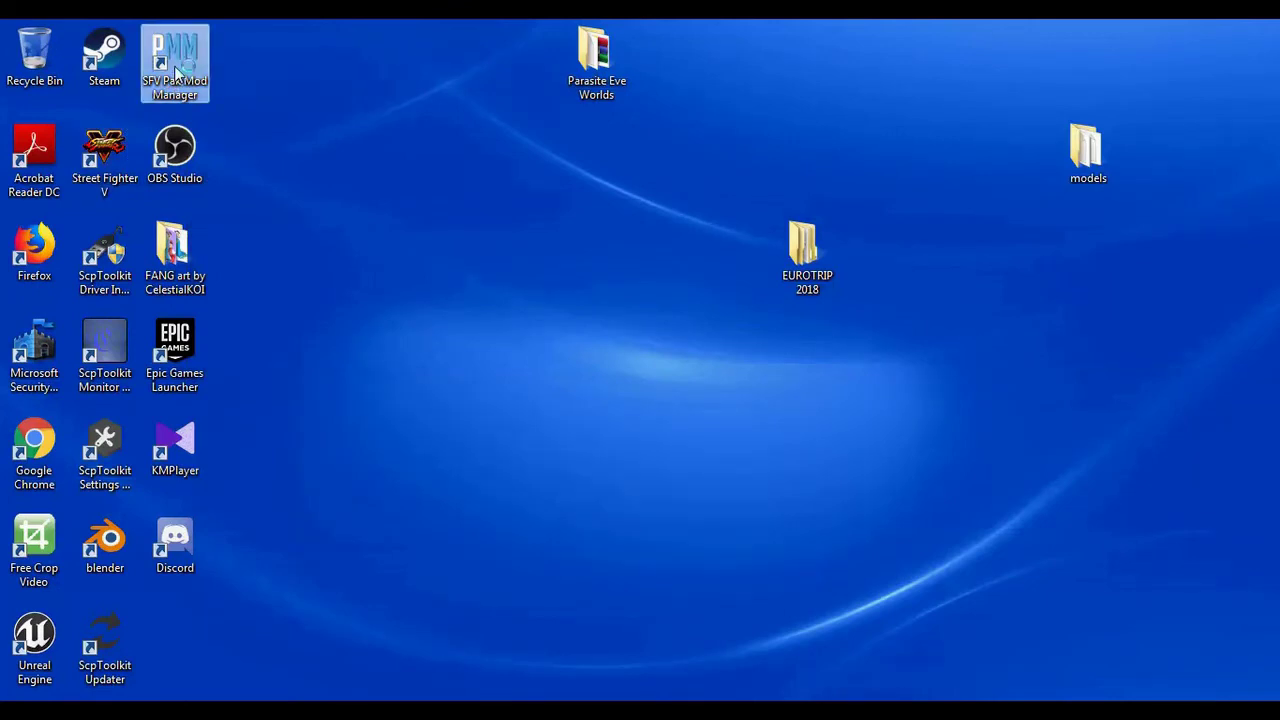
double_click(175, 70)
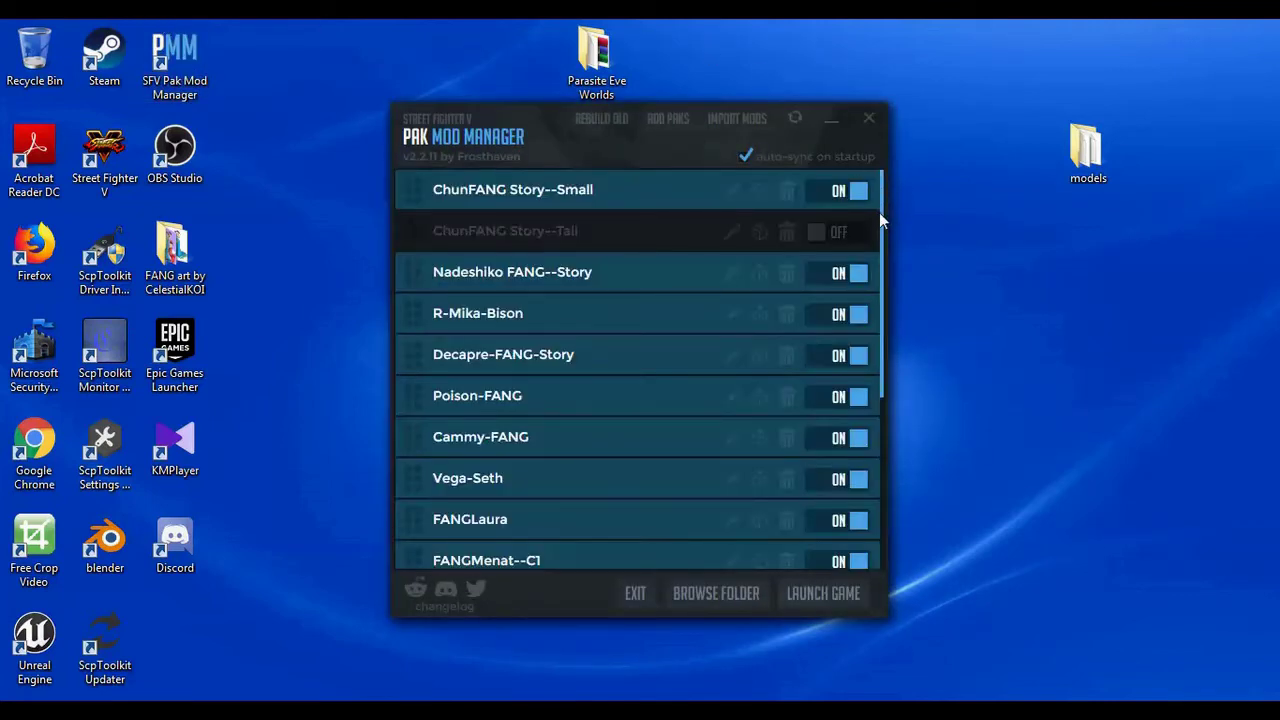
drag(882, 213, 890, 434)
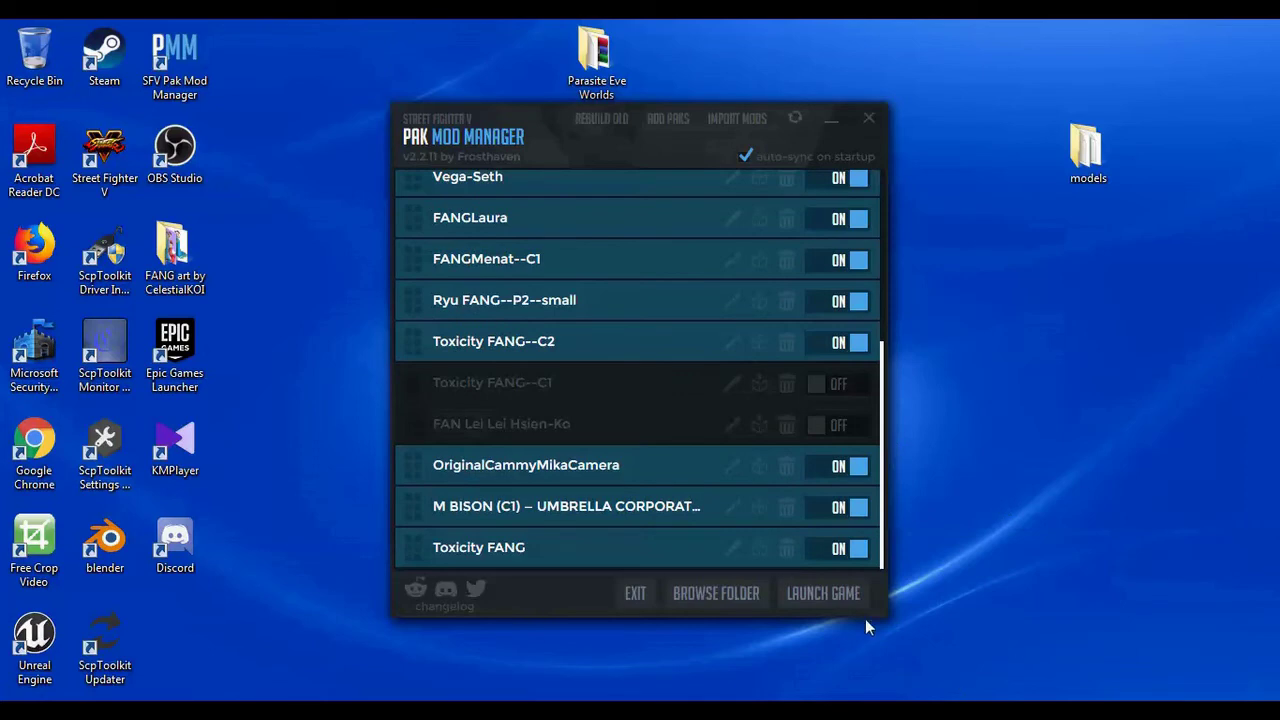
click(786, 549)
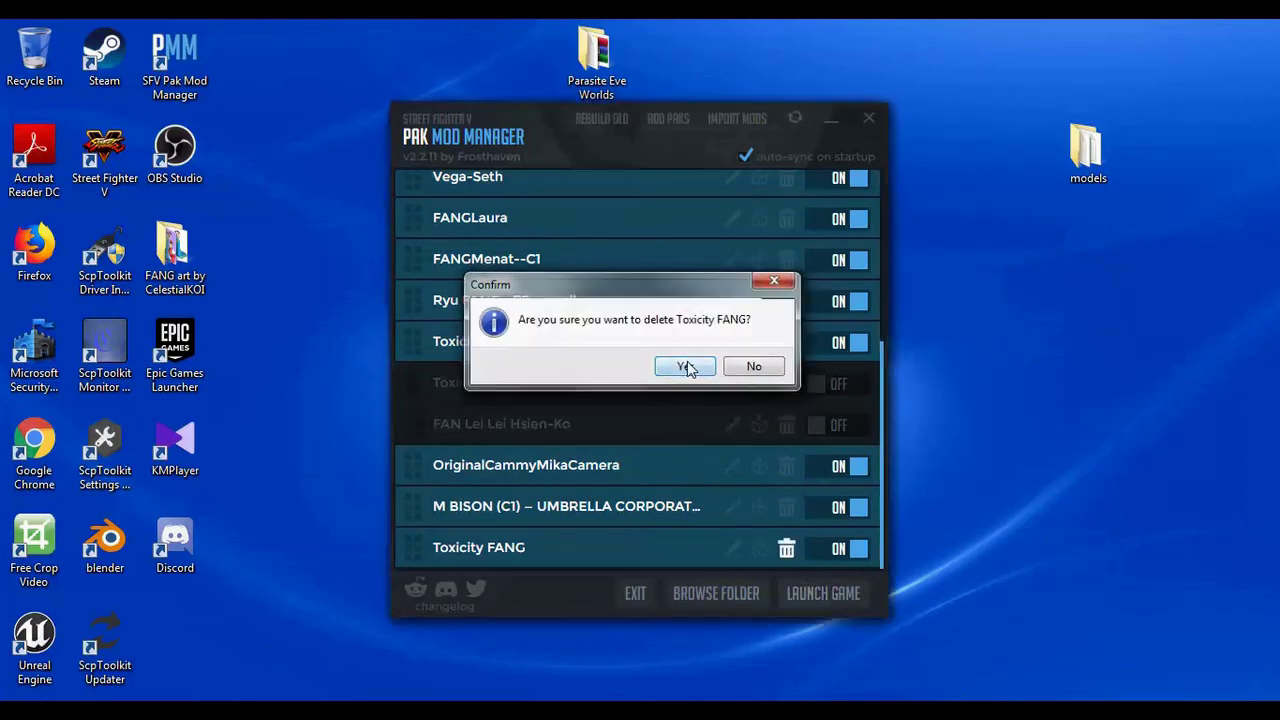
click(688, 367)
Add Toxicity FANG.pak from the u4pak_SFV pak folder to the mod list and launch the game
click(662, 120)
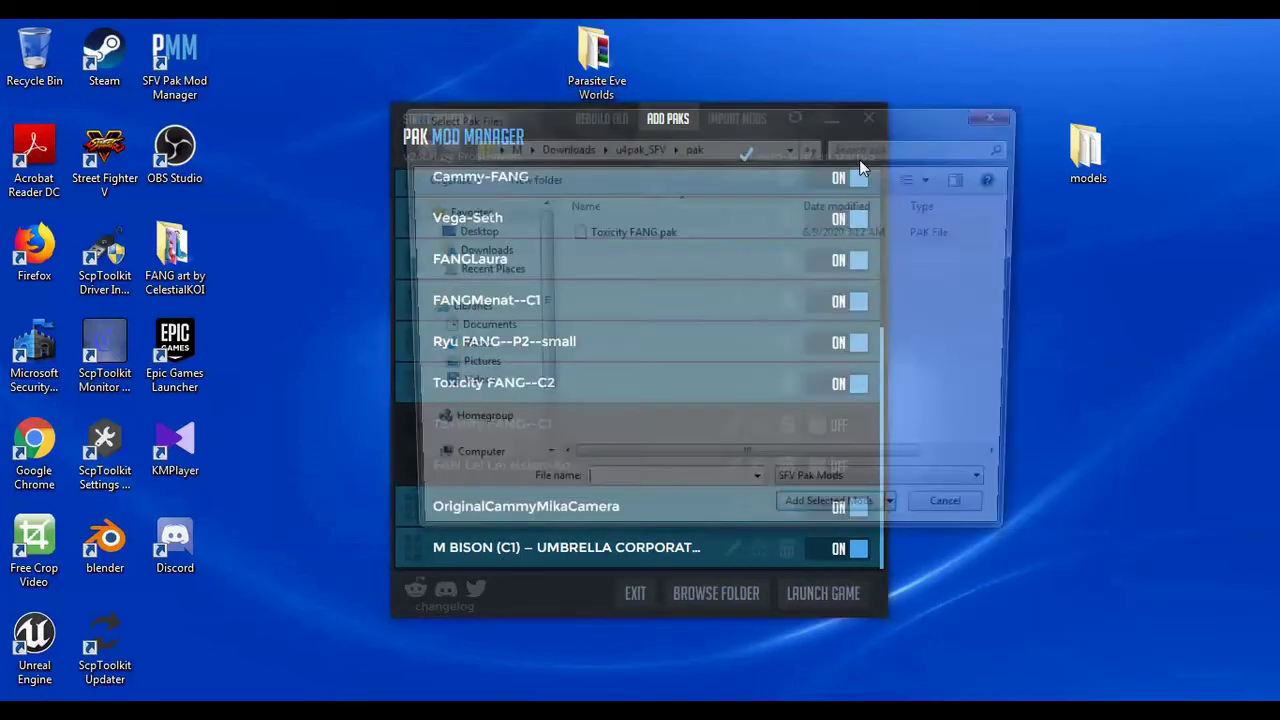
click(634, 238)
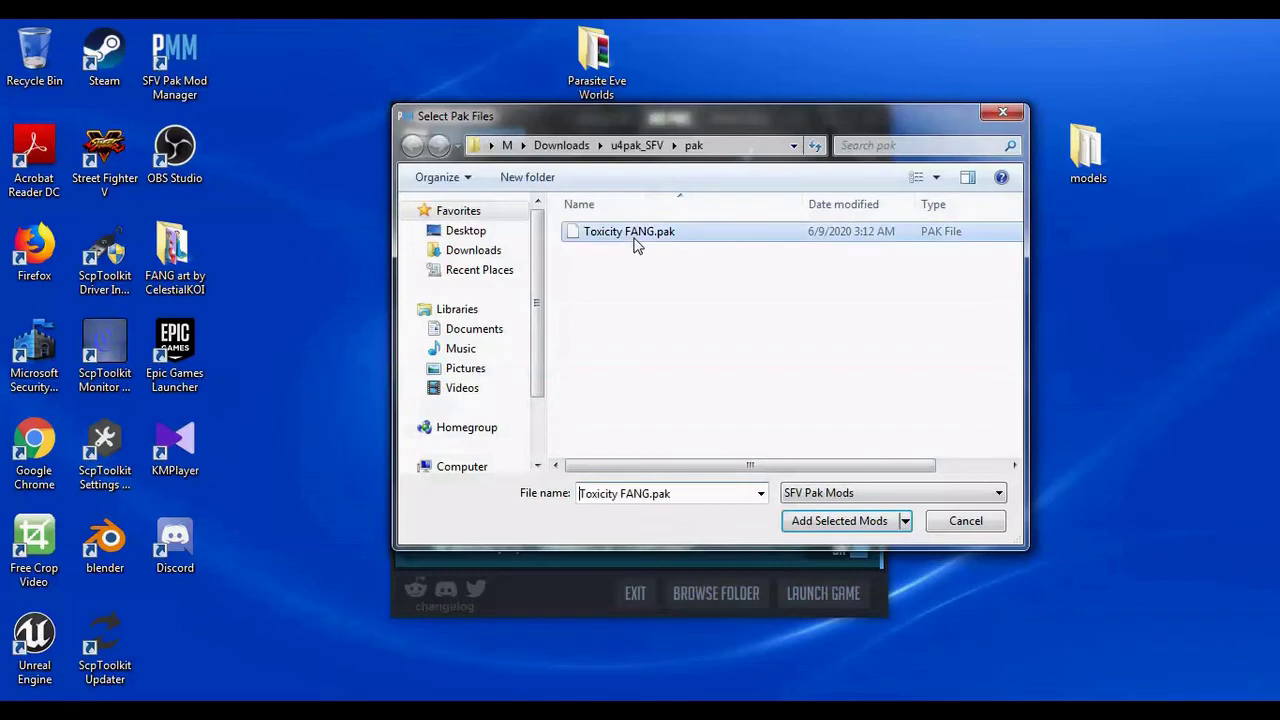
click(850, 521)
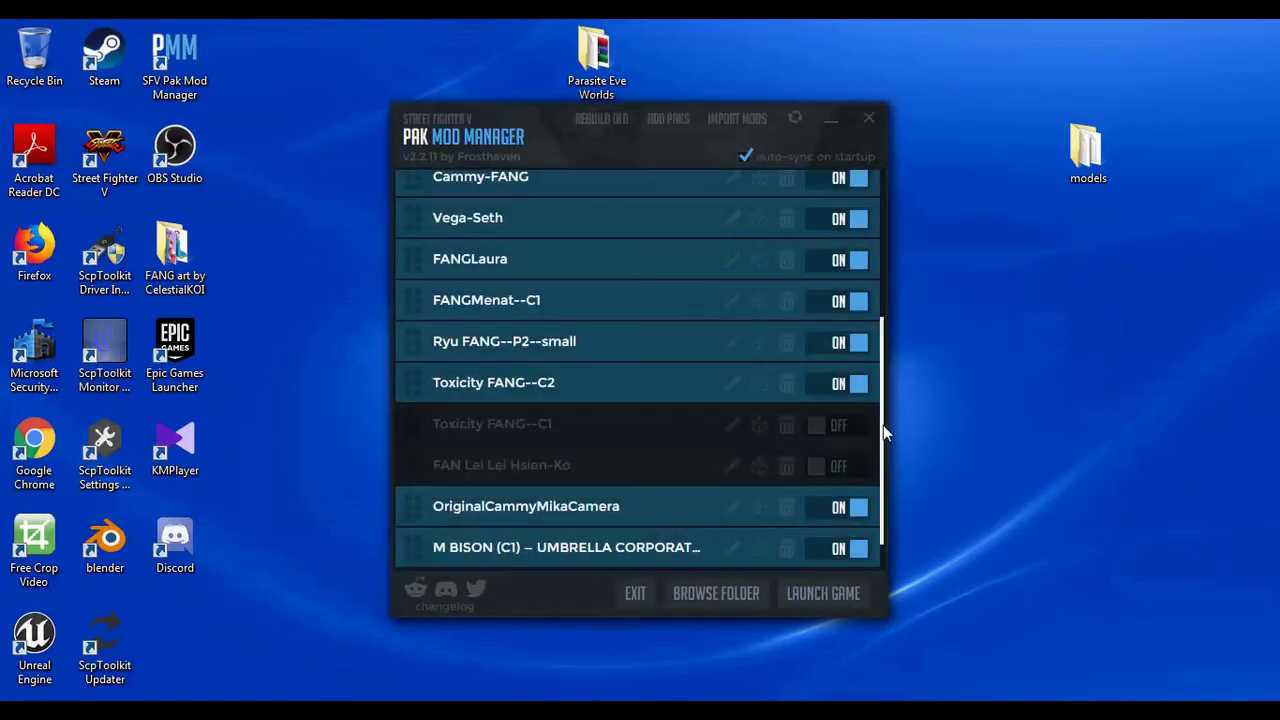
scroll(882, 435, down, 1)
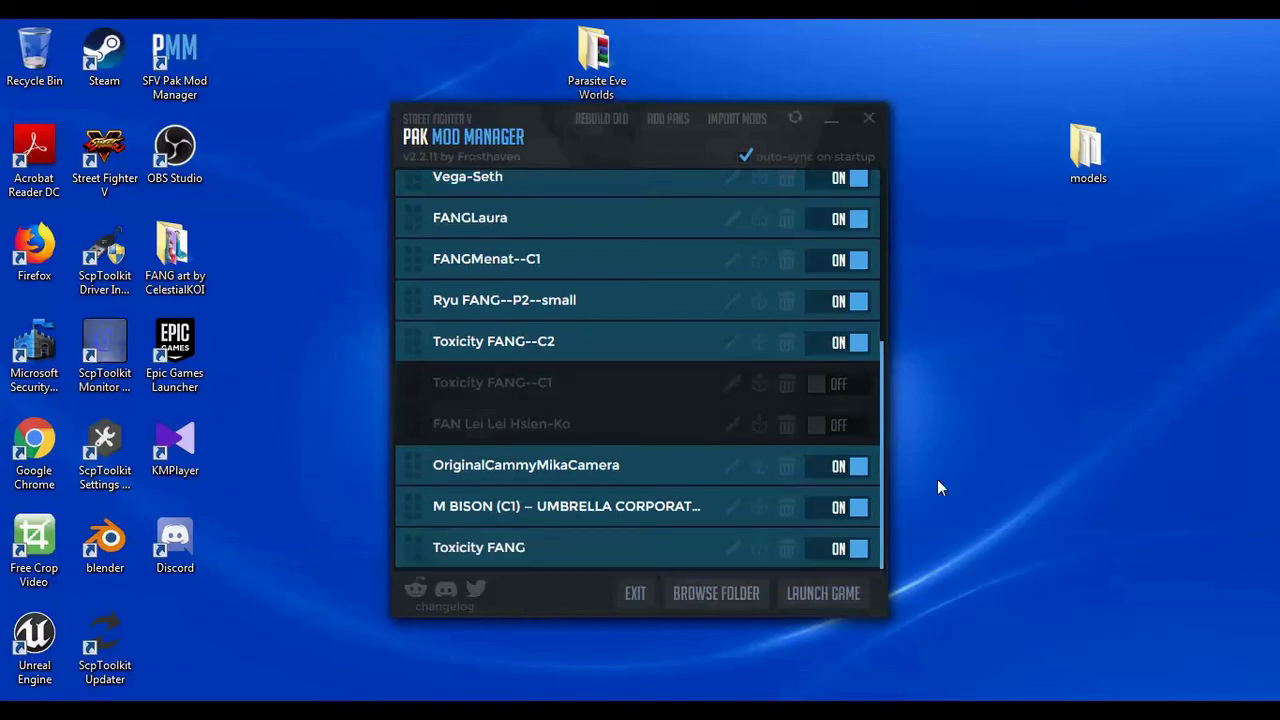
click(850, 603)
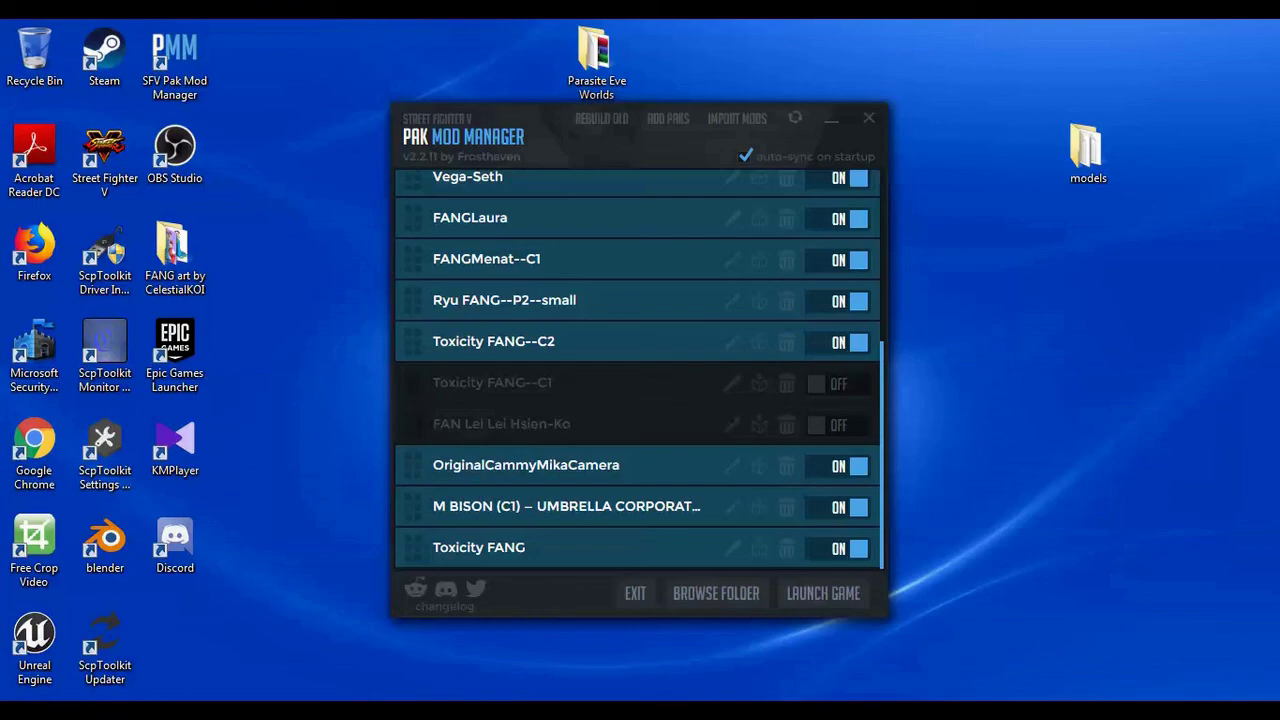